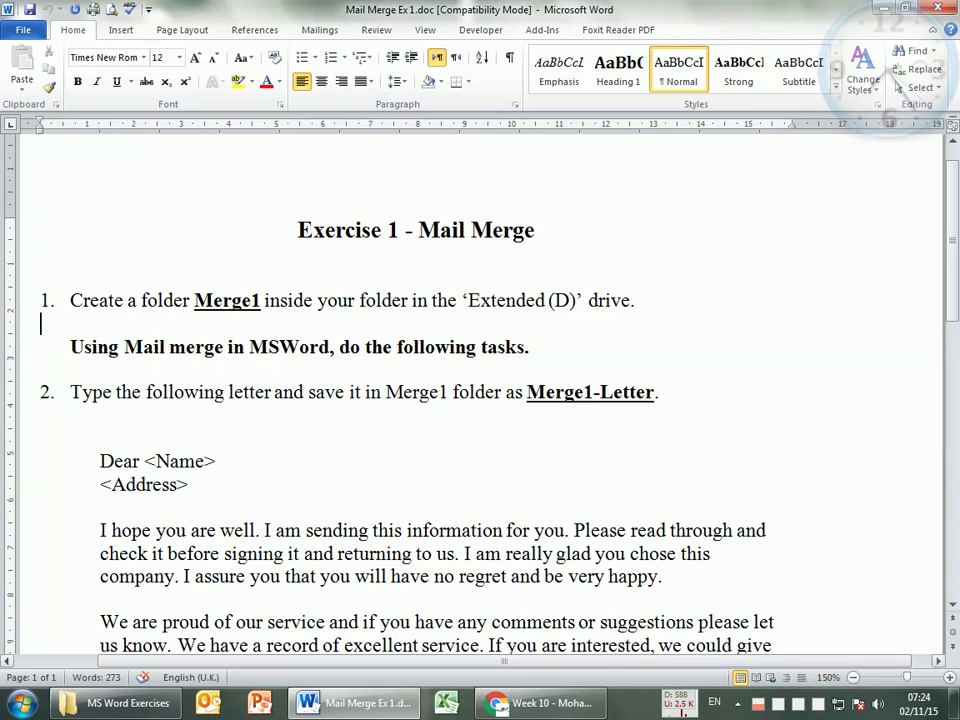
# - Switch to the file explorer and open the Win2008 (D:) drive
pyautogui.click(125, 703)
pyautogui.scroll(20, 243, 365)
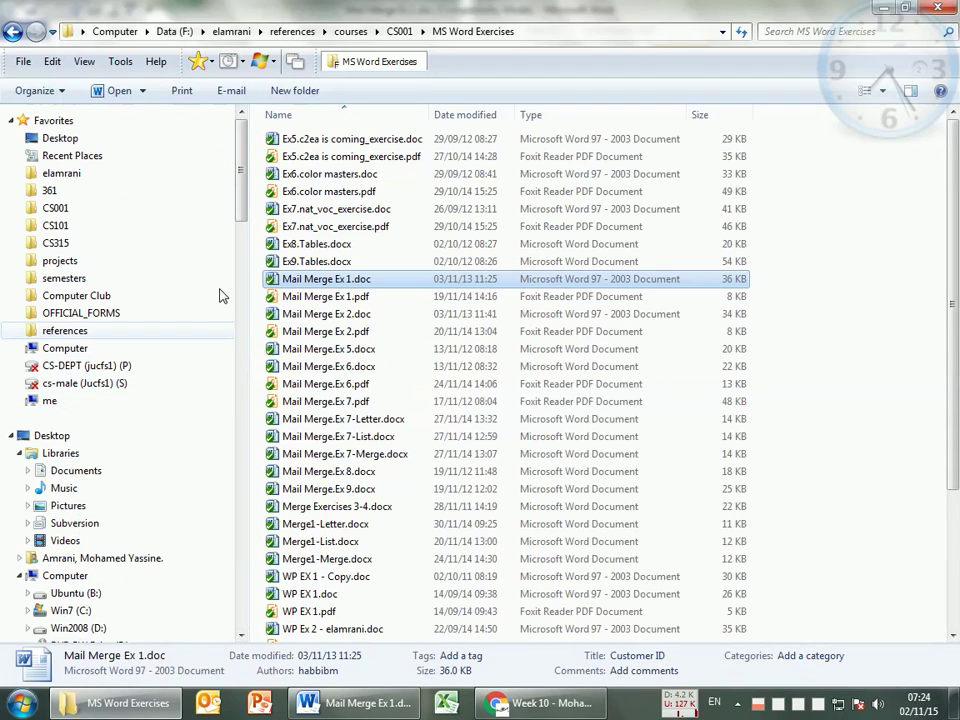
pyautogui.click(62, 137)
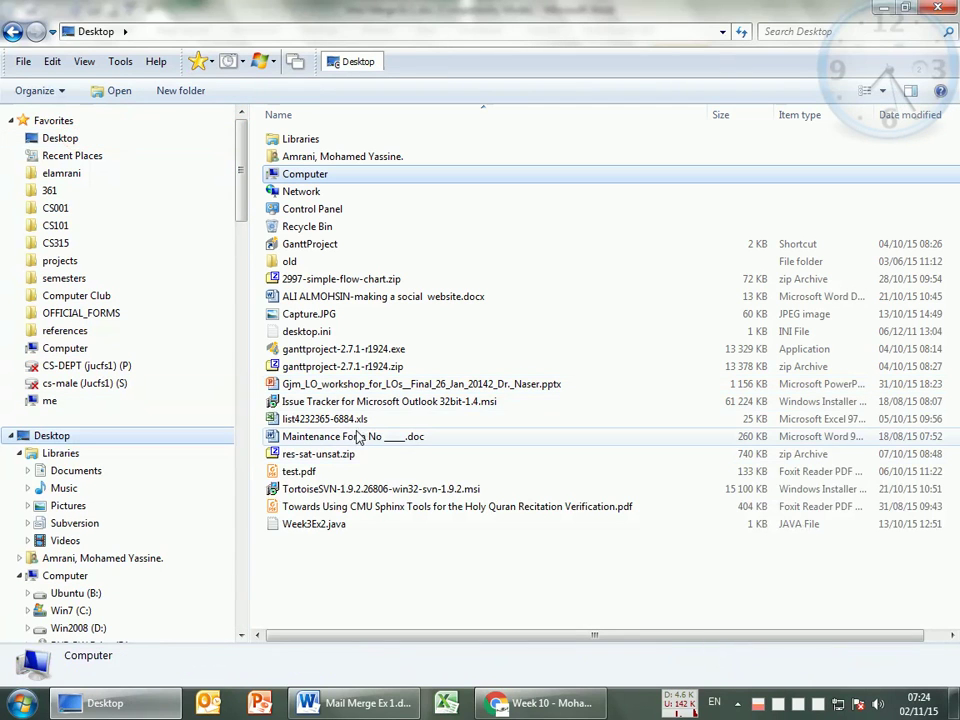
pyautogui.moveTo(240, 197); pyautogui.dragTo(243, 252)
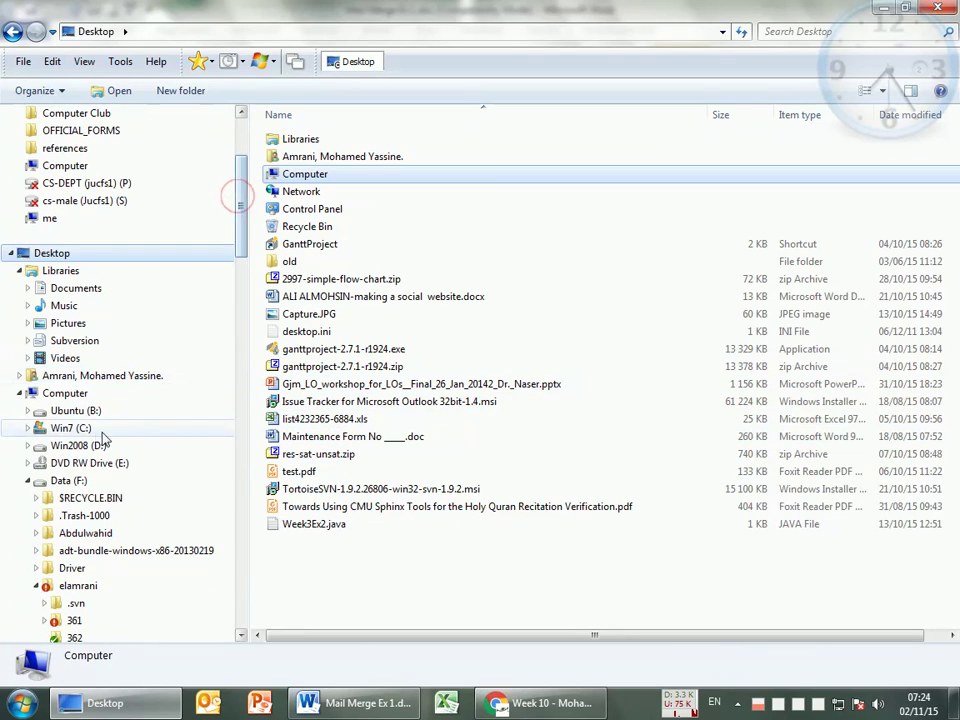
pyautogui.click(95, 445)
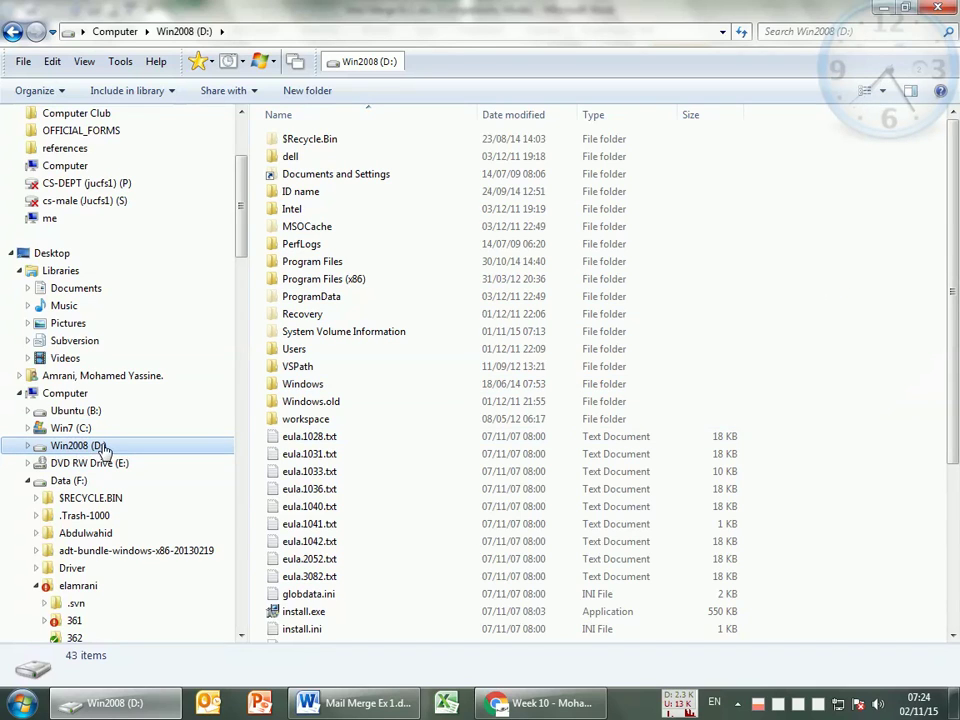
# - Create a new folder named Merge1 on the D: drive
pyautogui.click(789, 258)
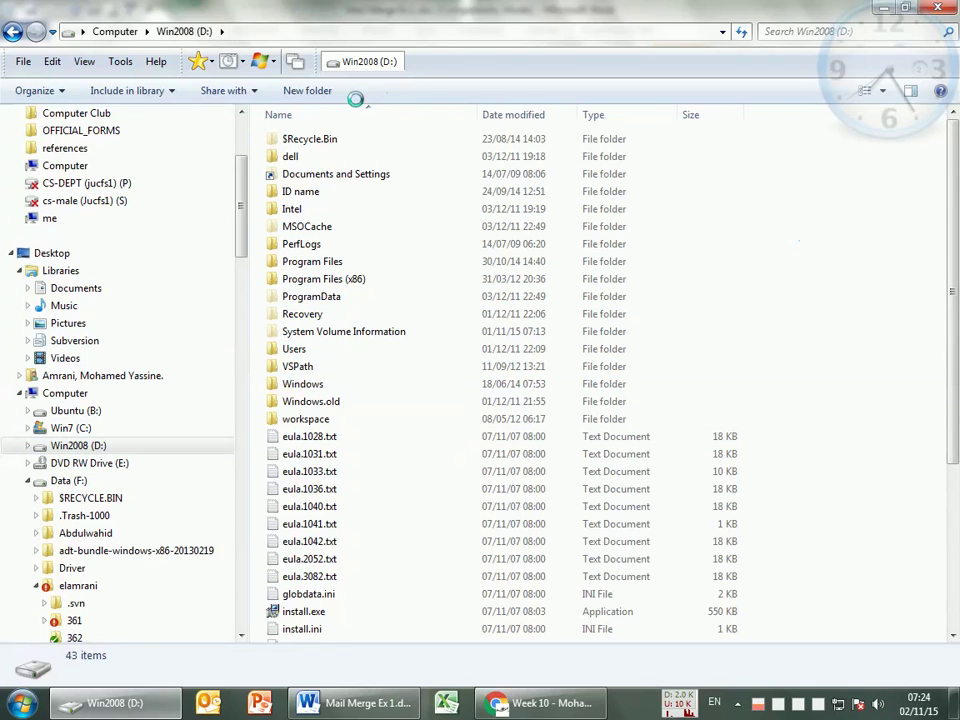
pyautogui.rightClick(725, 252)
pyautogui.click(308, 91)
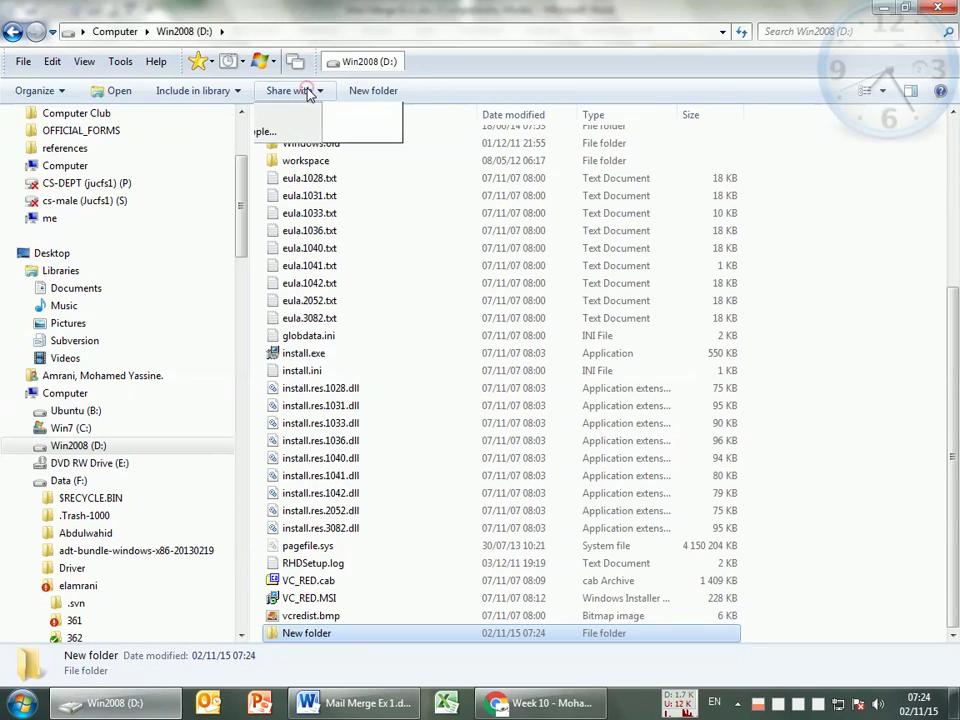
pyautogui.click(476, 92)
pyautogui.click(311, 631)
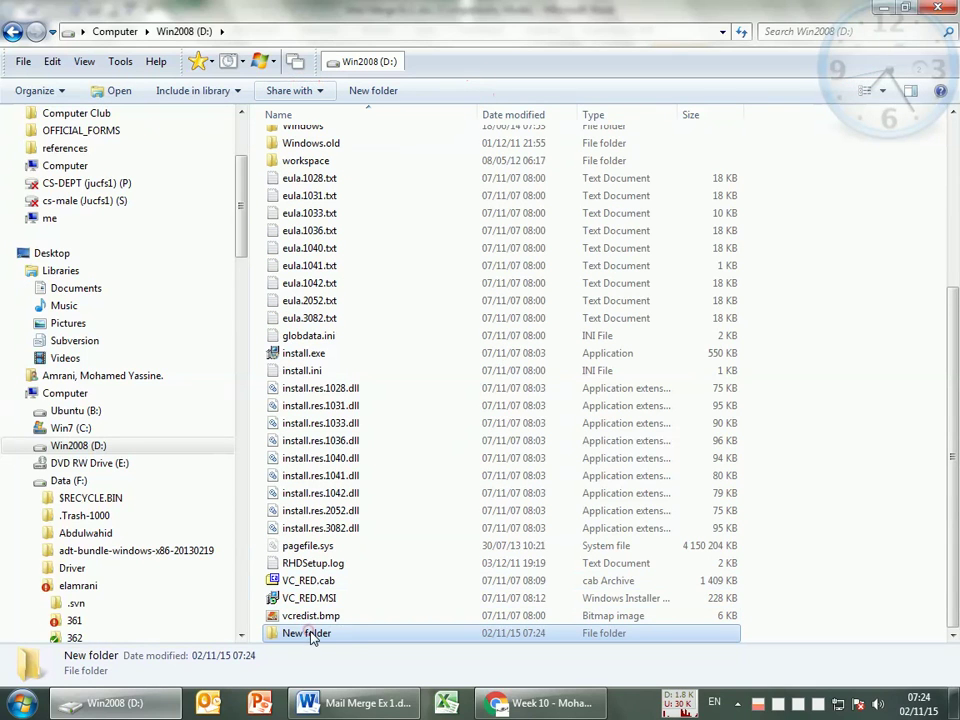
pyautogui.write('Merge1')
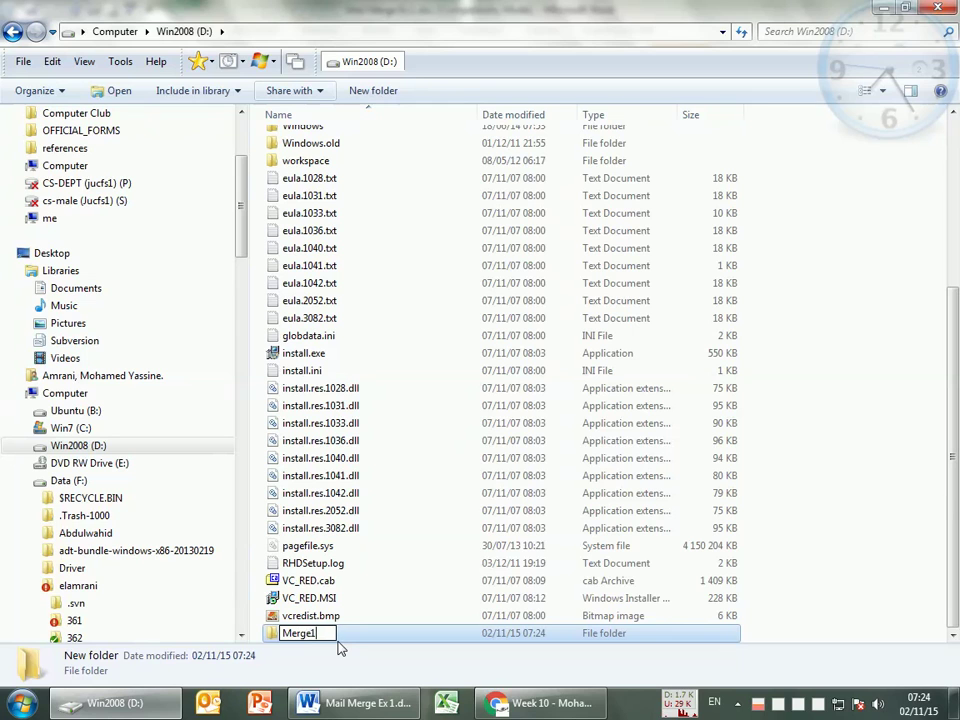
pyautogui.press('Return')
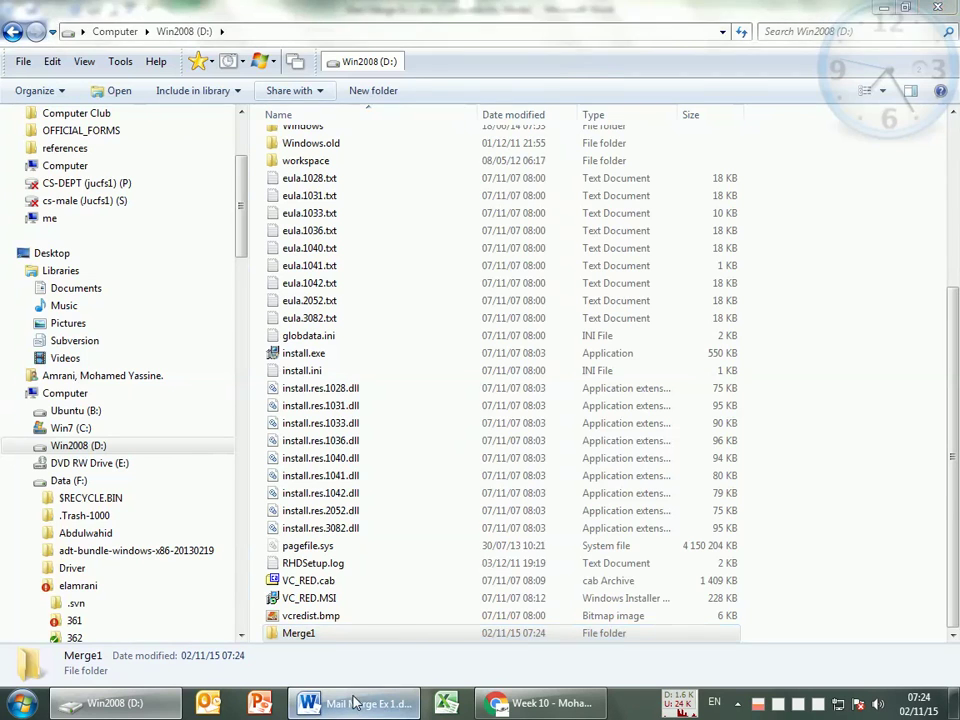
# - Switch to Mail Merge Ex 1.doc in Word and examine the Merge1-Letter task, including the <Name> and <Address> placeholders
pyautogui.click(355, 703)
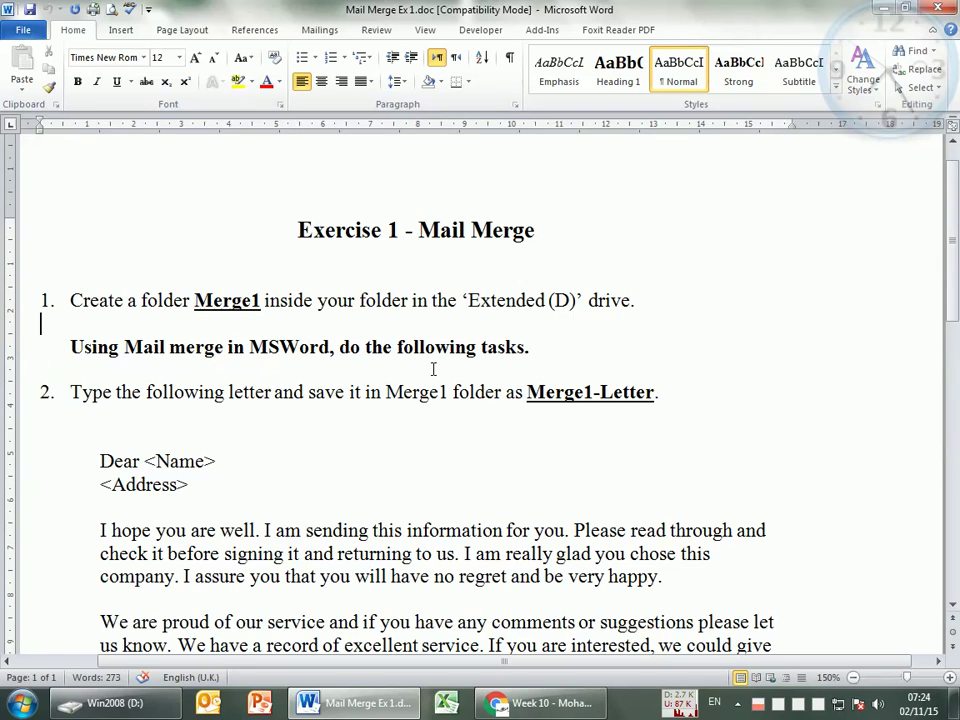
pyautogui.scroll(-1, 424, 367)
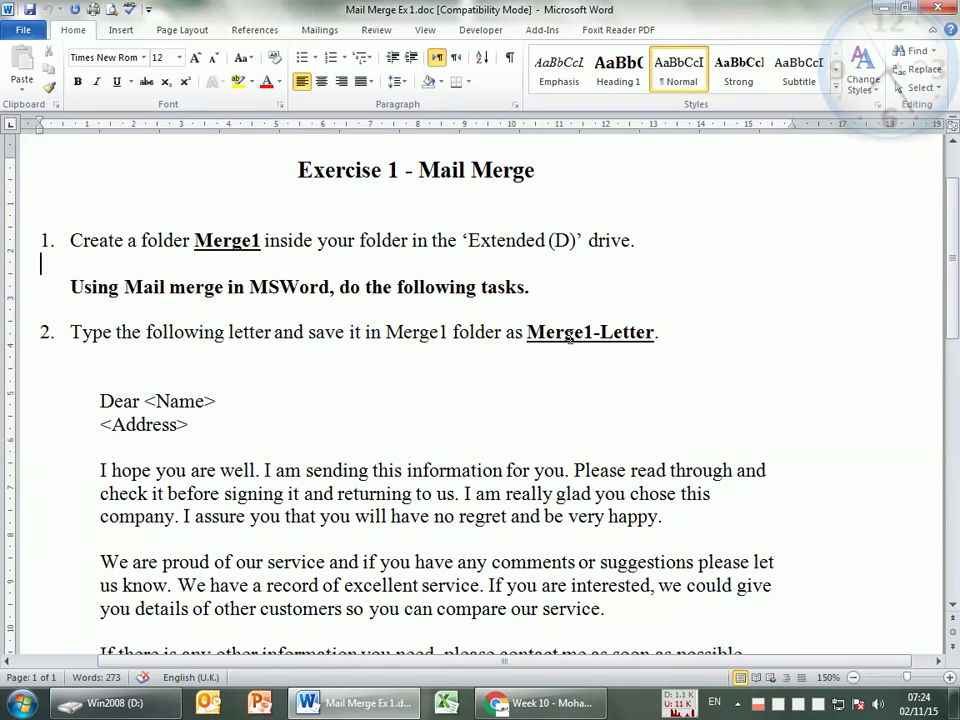
pyautogui.scroll(-1, 393, 332)
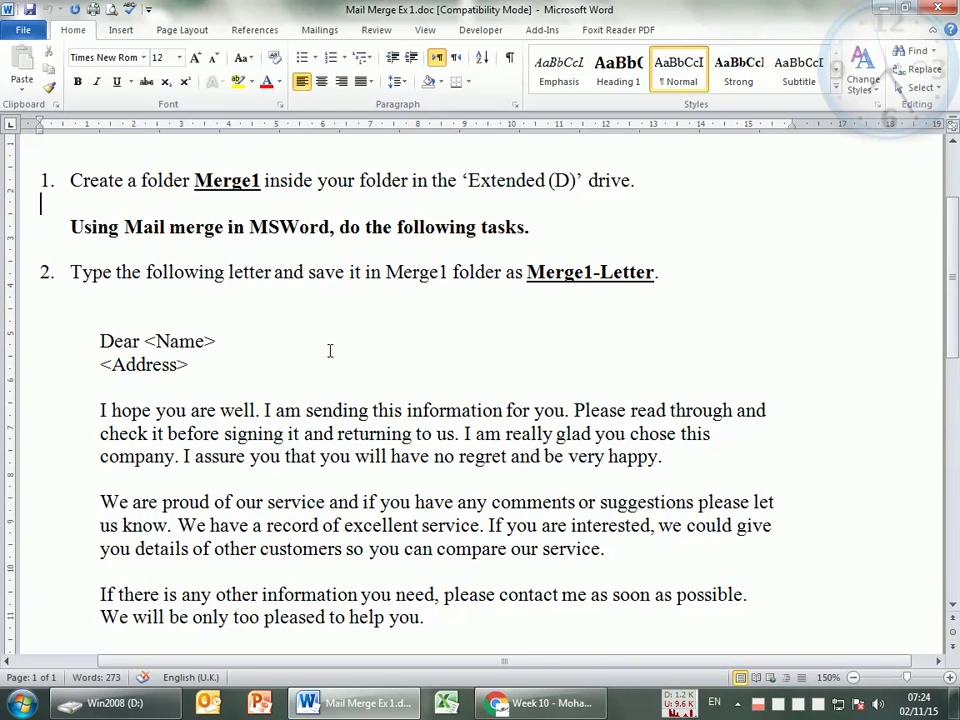
pyautogui.scroll(-1, 330, 351)
pyautogui.moveTo(145, 281); pyautogui.dragTo(215, 281)
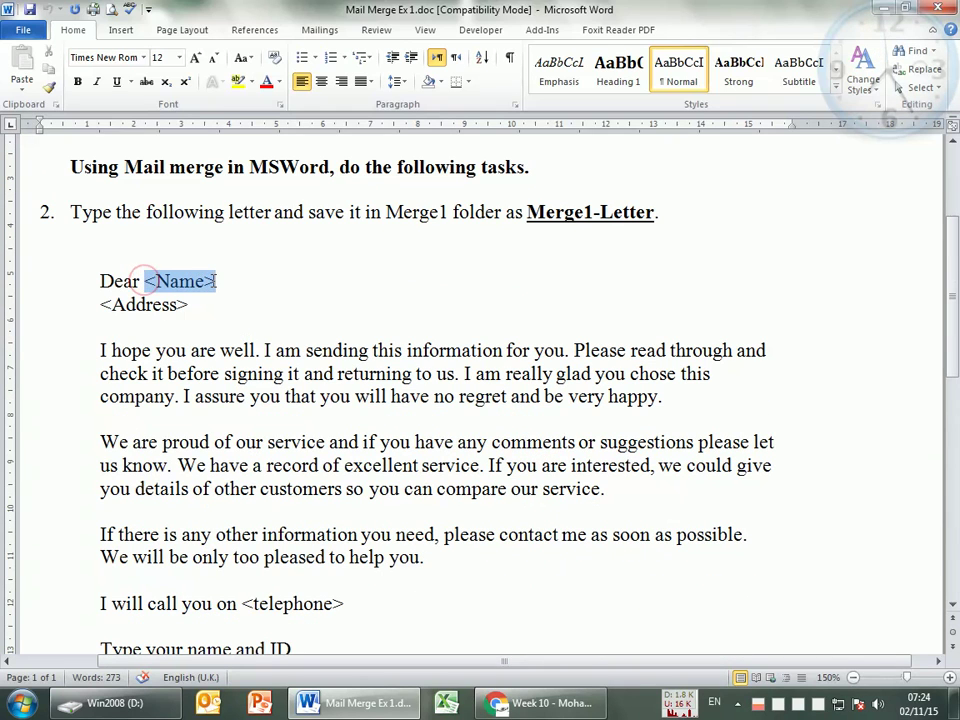
pyautogui.click(178, 304)
pyautogui.moveTo(92, 308); pyautogui.dragTo(186, 310)
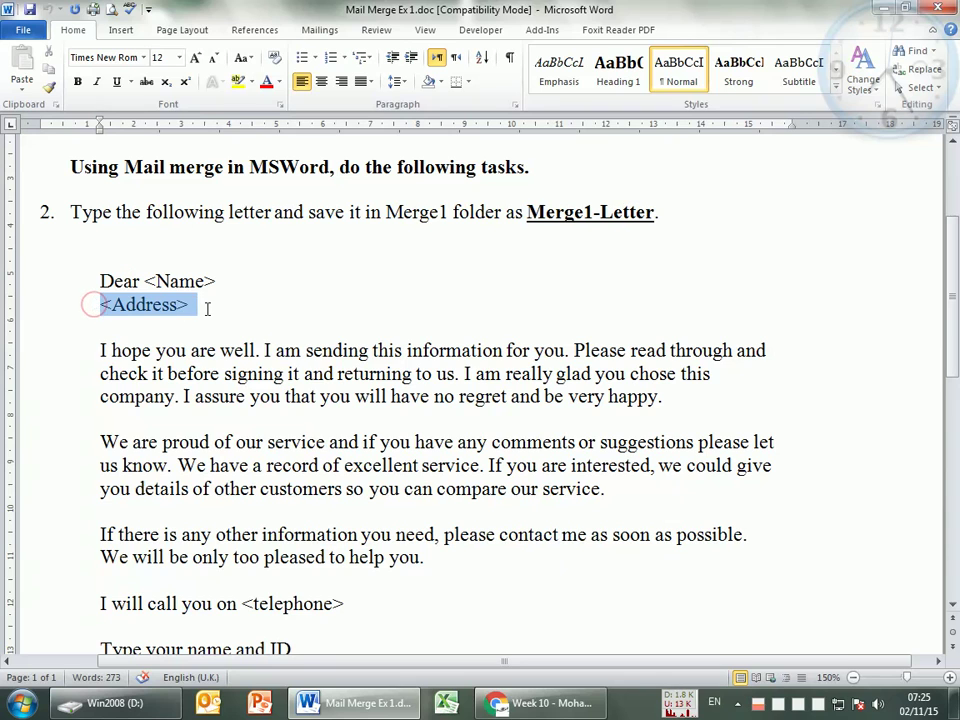
pyautogui.click(207, 305)
# - Copy the letter text from "Dear <Name>" to "Type your name and ID" and create a blank document
pyautogui.press('Up')
pyautogui.press('Home')
pyautogui.moveTo(100, 283); pyautogui.dragTo(292, 528)
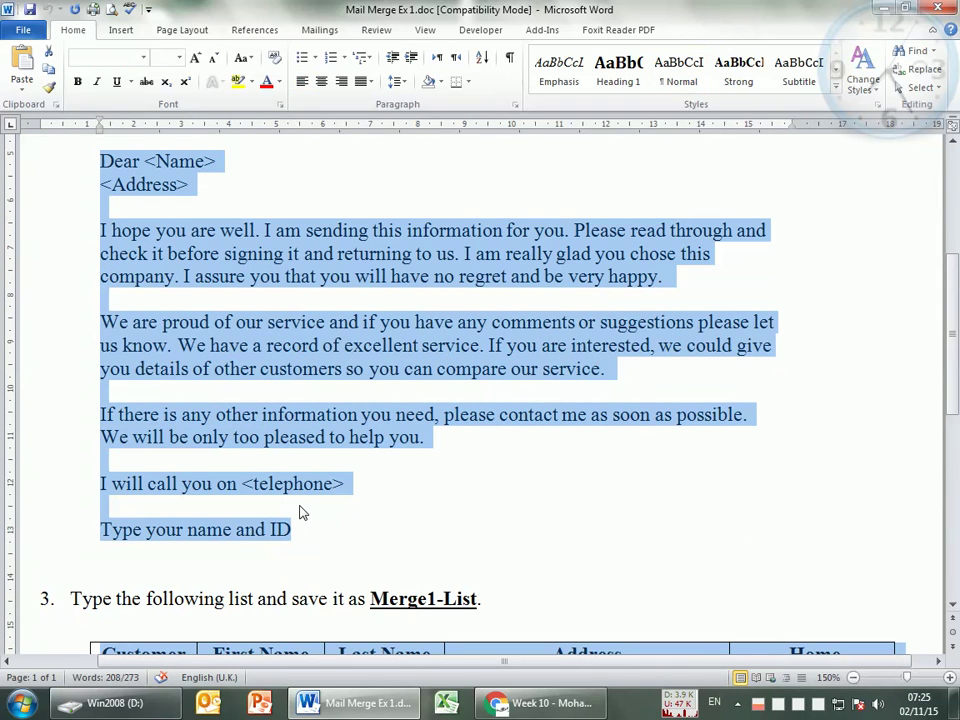
pyautogui.click(24, 30)
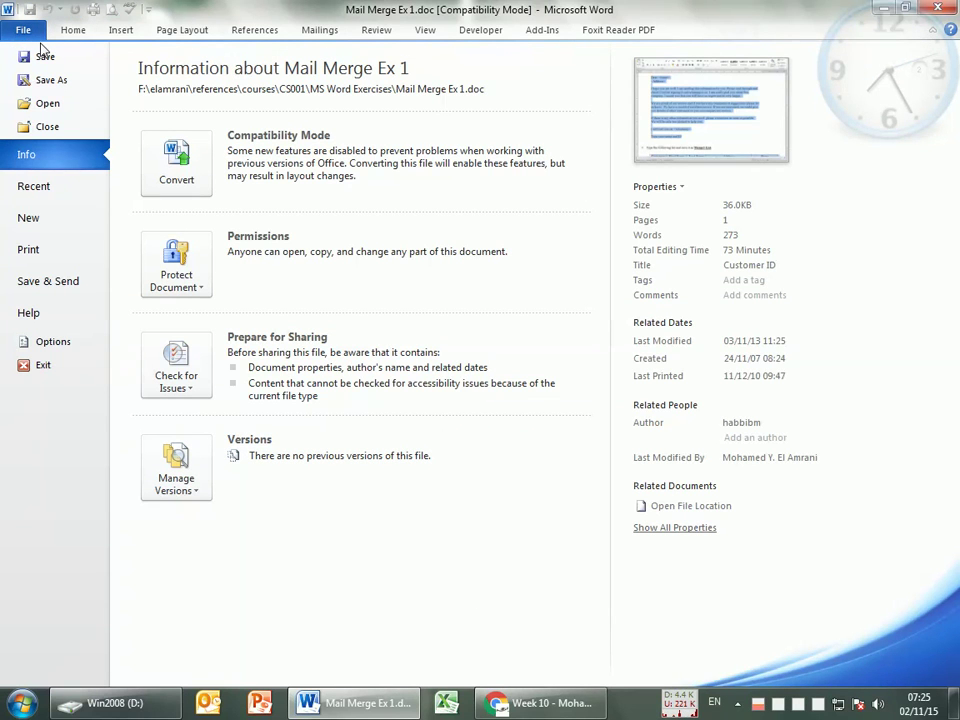
pyautogui.click(36, 227)
pyautogui.click(744, 412)
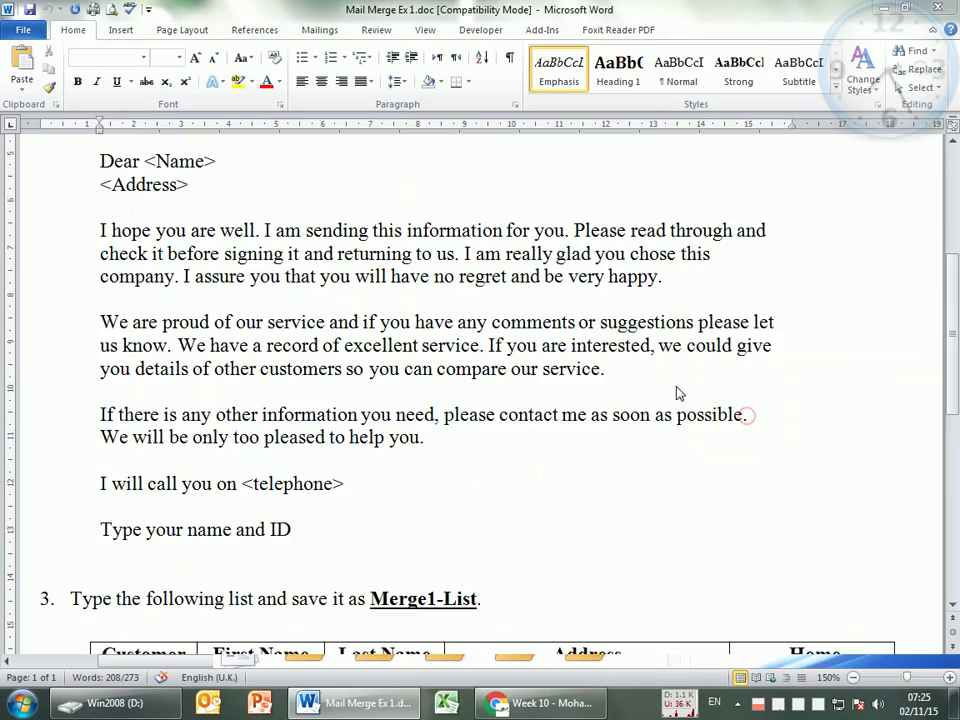
# - Paste the letter, undo it, copy the letter text again from the exercise document and paste it into the blank document
pyautogui.hotkey('ctrl', 'v')
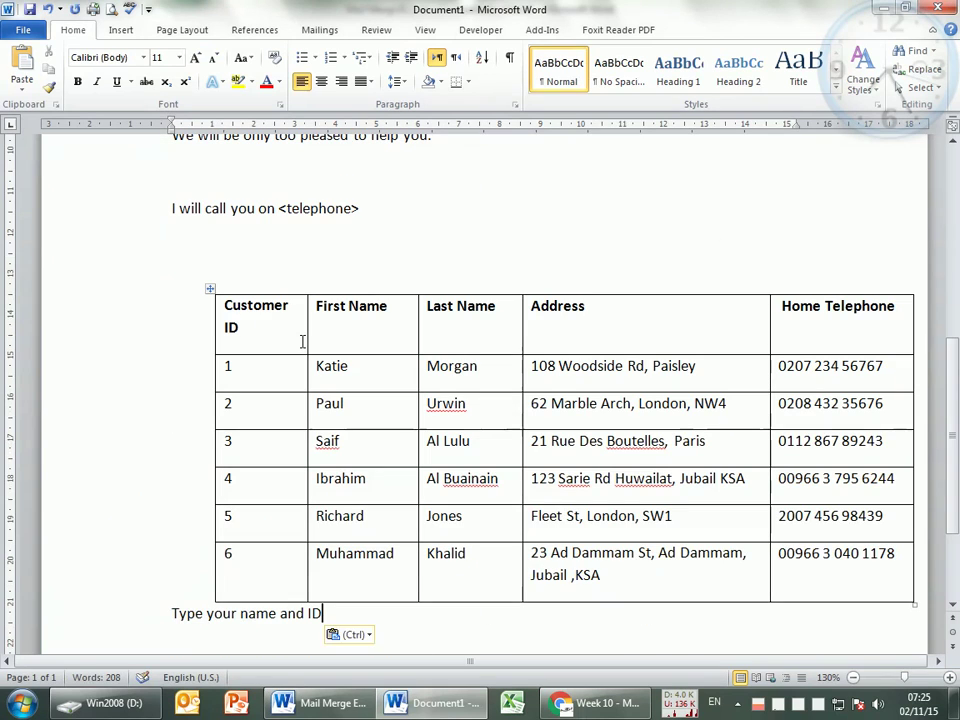
pyautogui.hotkey('ctrl', 'z')
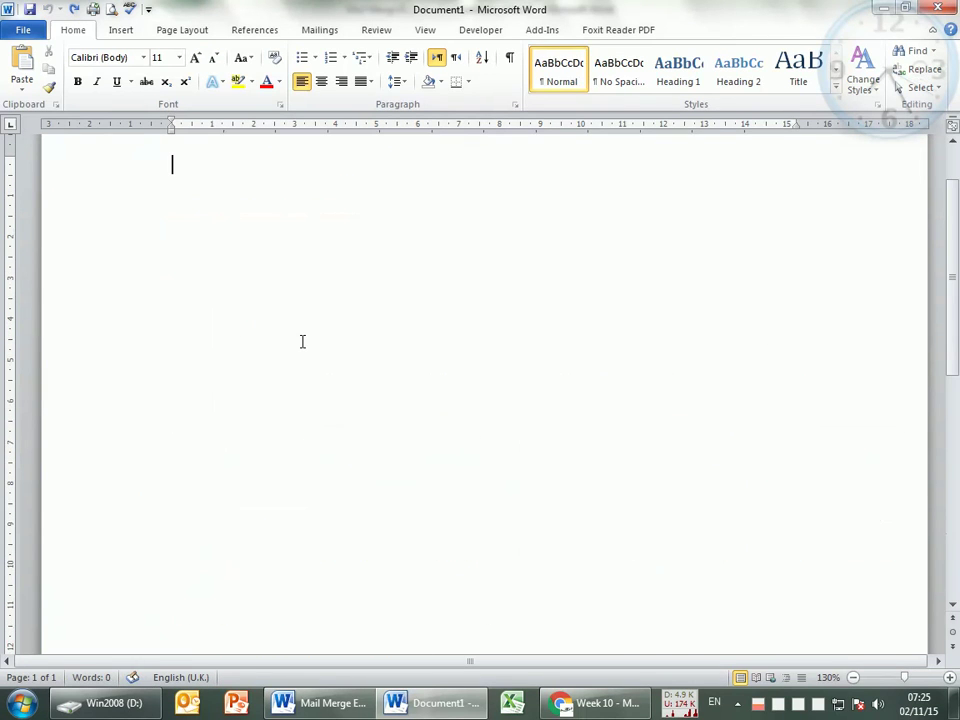
pyautogui.hotkey('alt', 'Tab')
pyautogui.scroll(2, 369, 565)
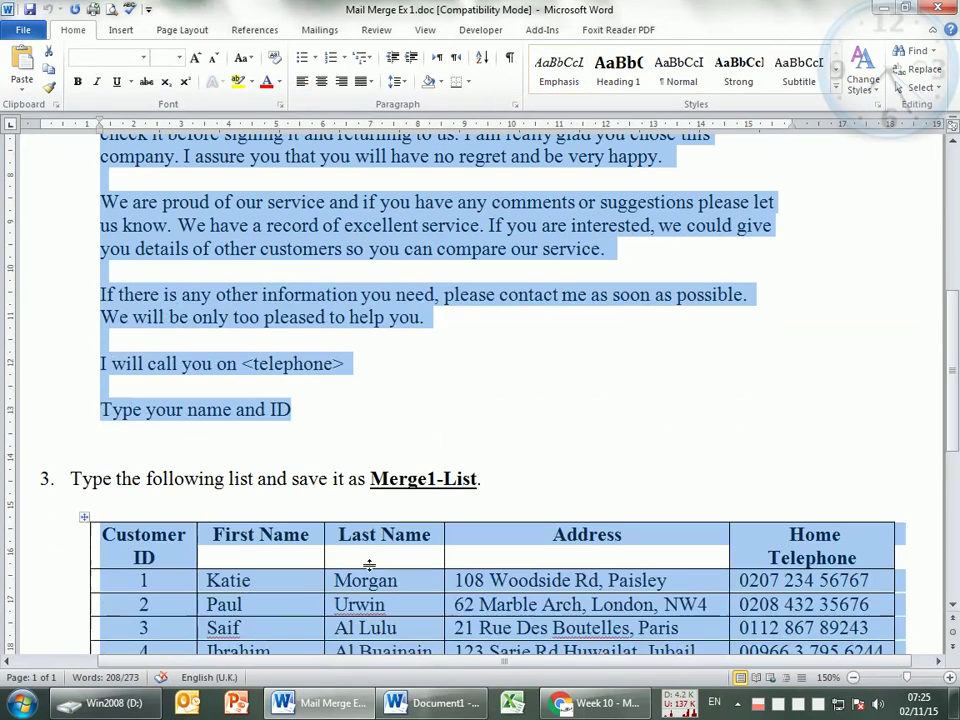
pyautogui.click(286, 395)
pyautogui.moveTo(290, 406); pyautogui.dragTo(105, 197)
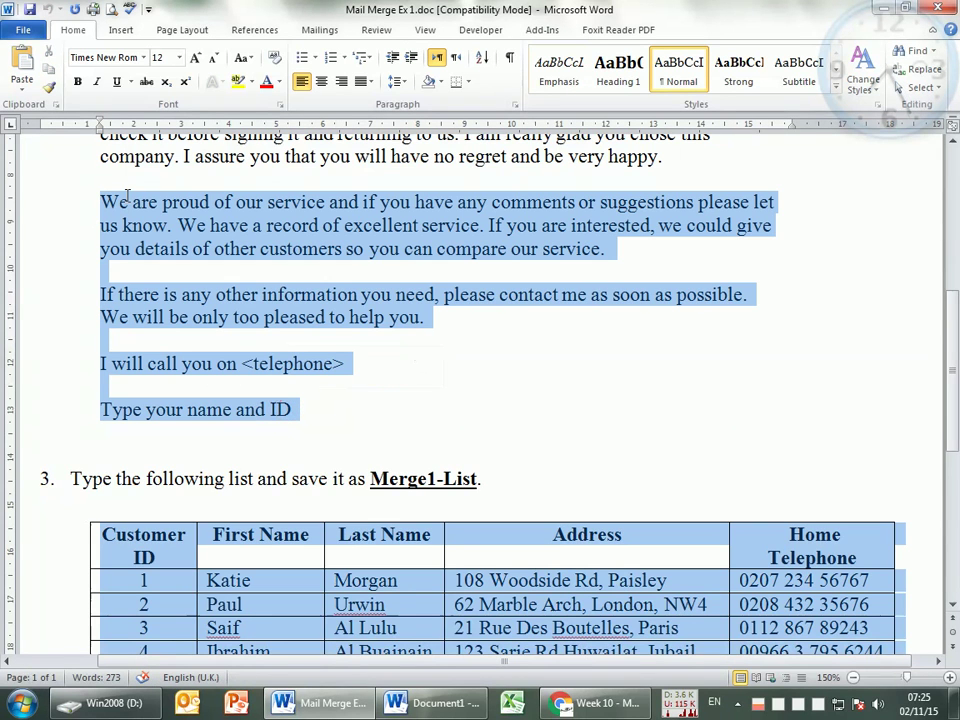
pyautogui.hotkey('ctrl', 'c')
pyautogui.hotkey('alt', 'Tab')
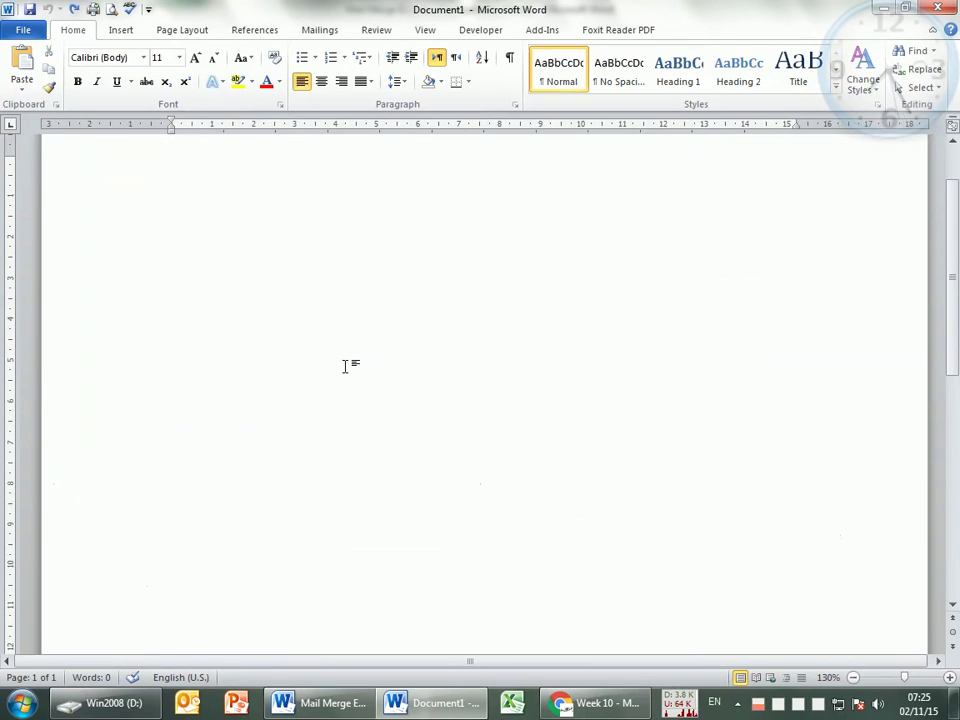
pyautogui.hotkey('ctrl', 'v')
# - Change the paste option of the pasted letter to Keep Source Formatting
pyautogui.scroll(-3, 413, 543)
pyautogui.scroll(3, 409, 540)
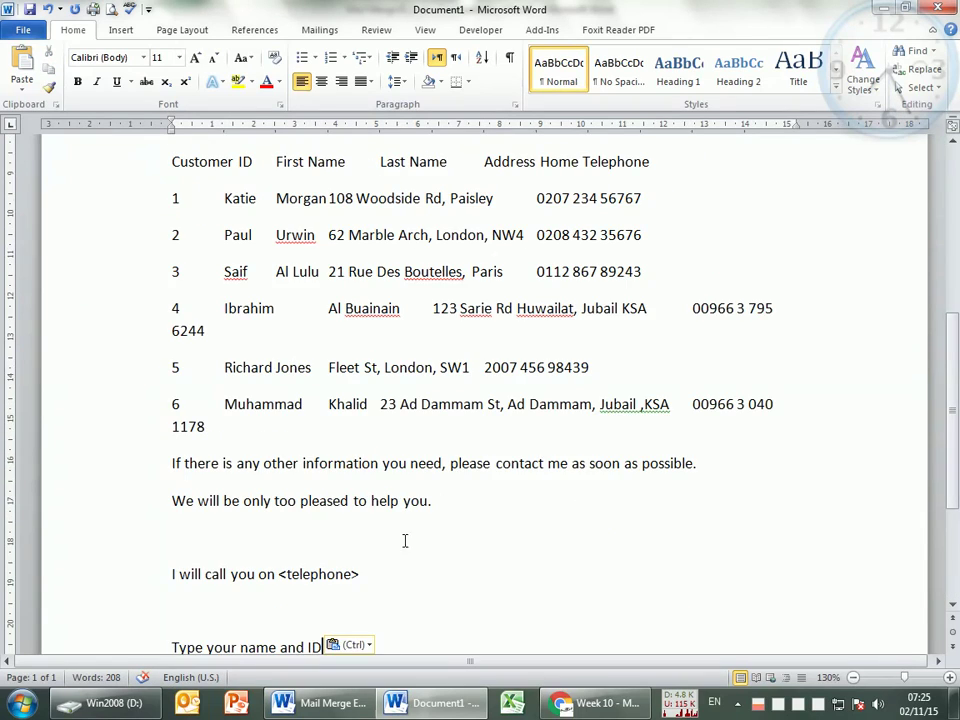
pyautogui.scroll(-2, 390, 553)
pyautogui.scroll(3, 370, 560)
pyautogui.scroll(2, 386, 553)
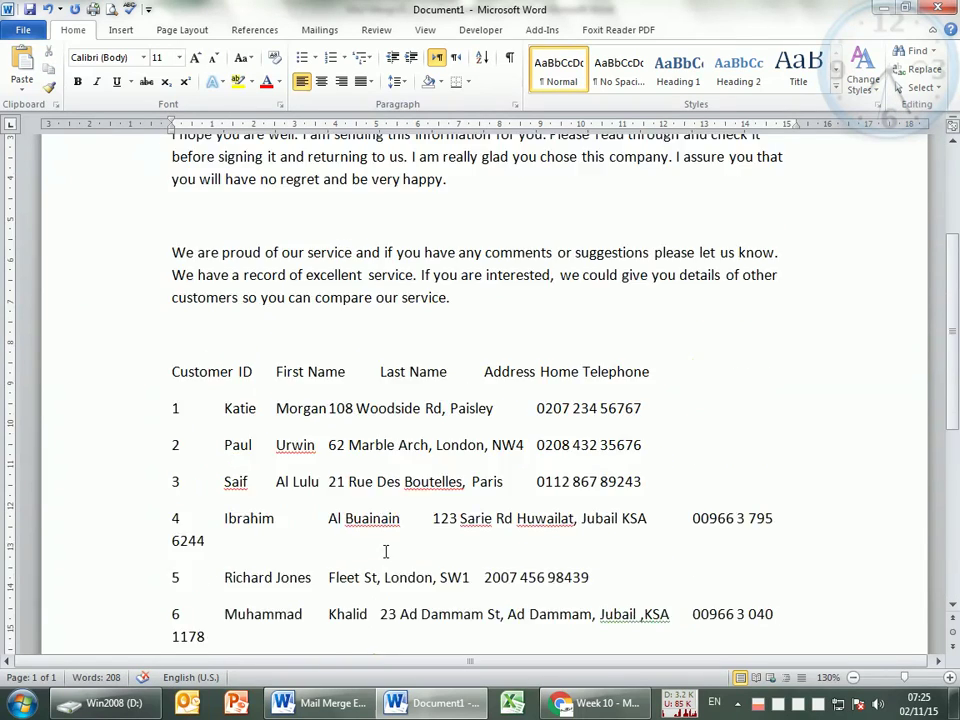
pyautogui.scroll(-5, 381, 557)
pyautogui.click(357, 617)
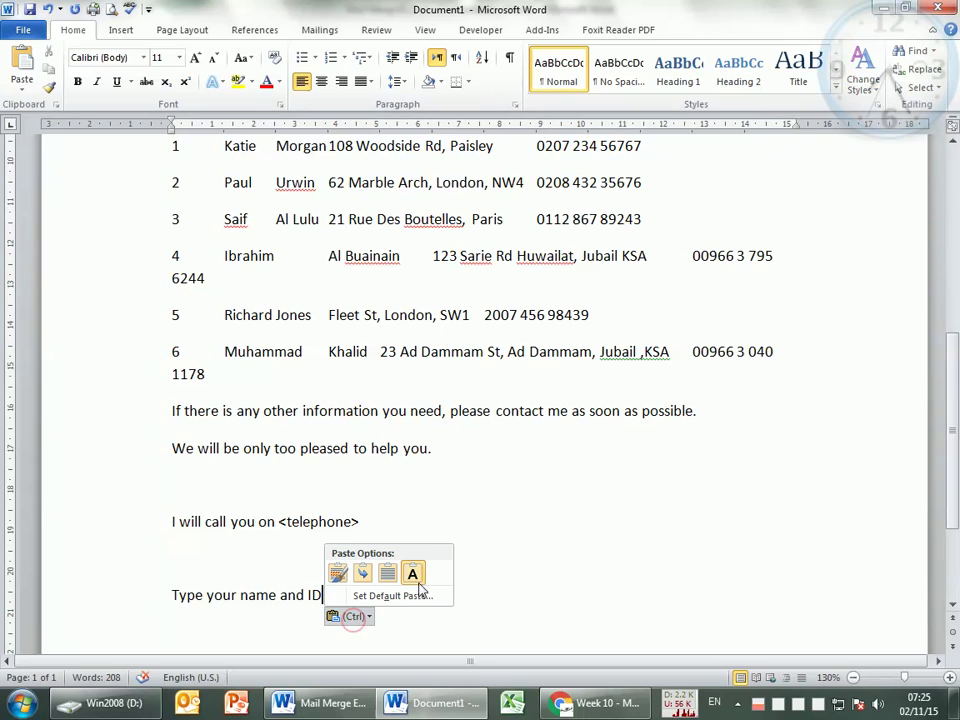
pyautogui.click(338, 578)
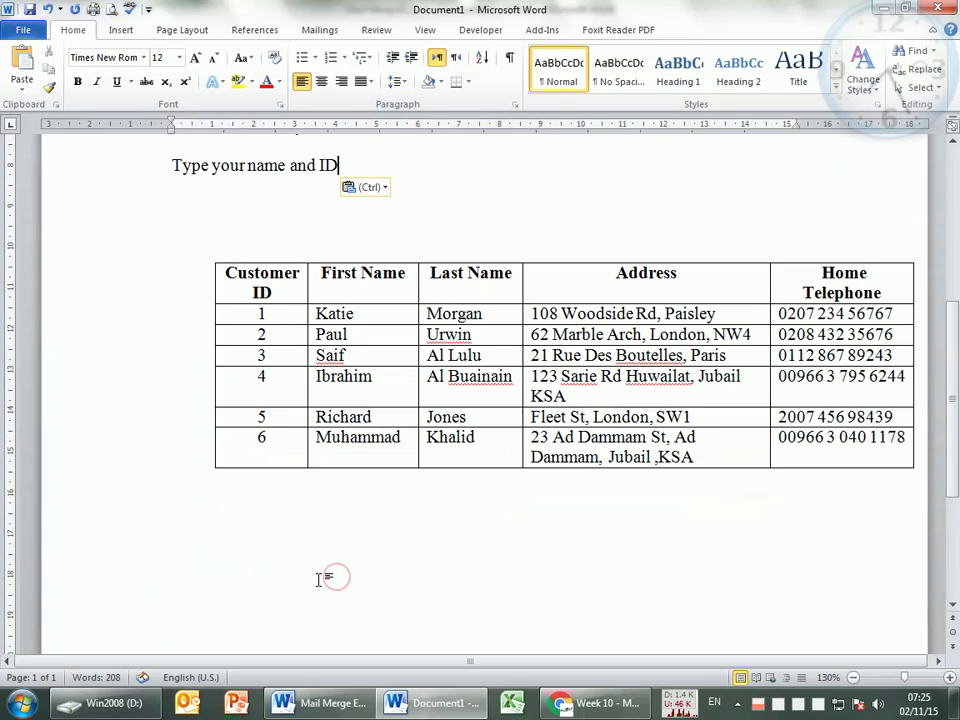
# - Delete the customer list table that was pasted along with the letter
pyautogui.click(278, 314)
pyautogui.click(210, 258)
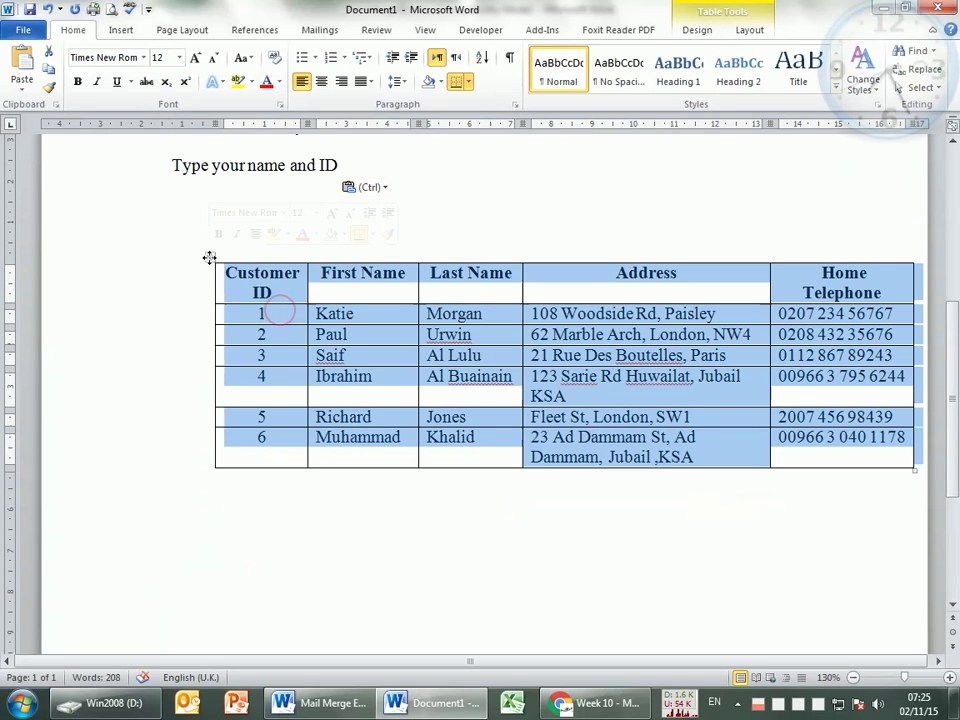
pyautogui.rightClick(210, 258)
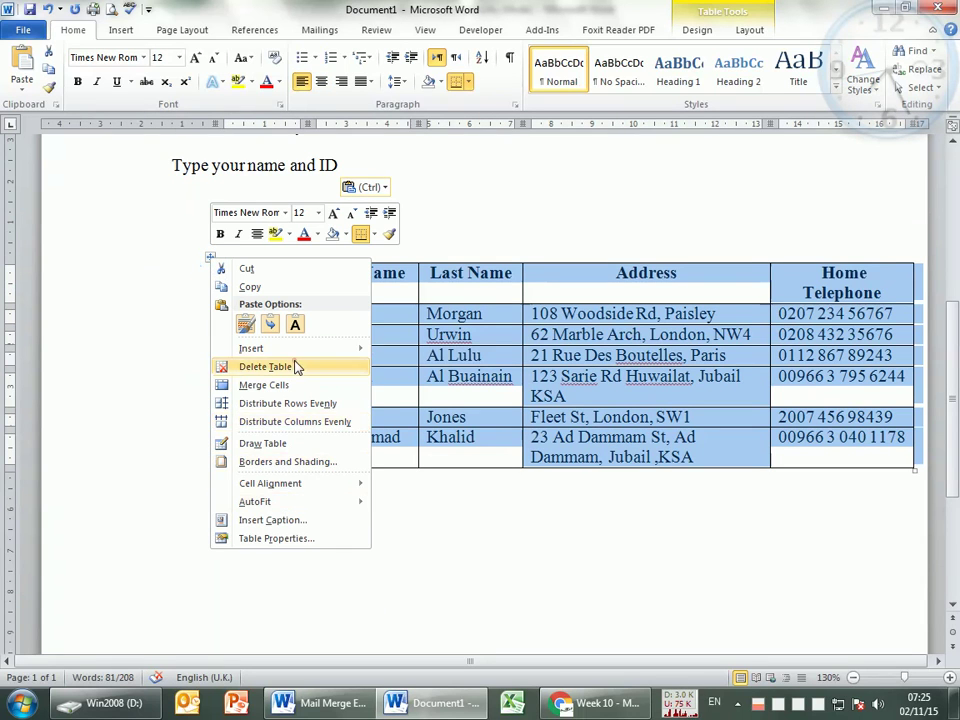
pyautogui.click(262, 366)
pyautogui.scroll(4, 386, 459)
pyautogui.scroll(4, 386, 459)
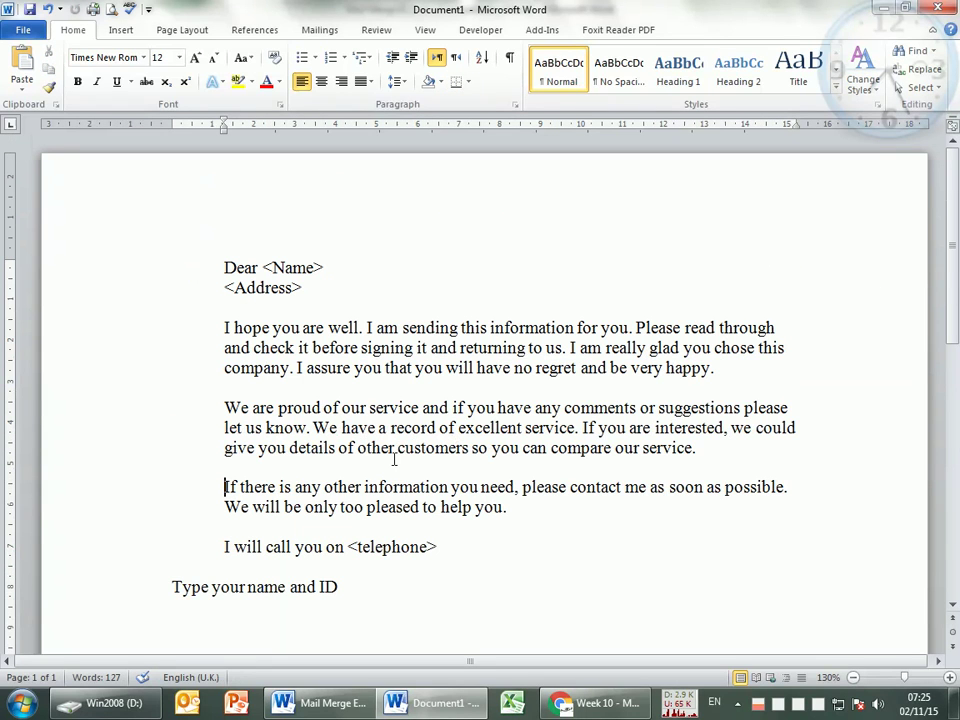
# - Remove the left indent from the letter text between "Dear <Name>" and "I will call you on <telephone>"
pyautogui.click(463, 543)
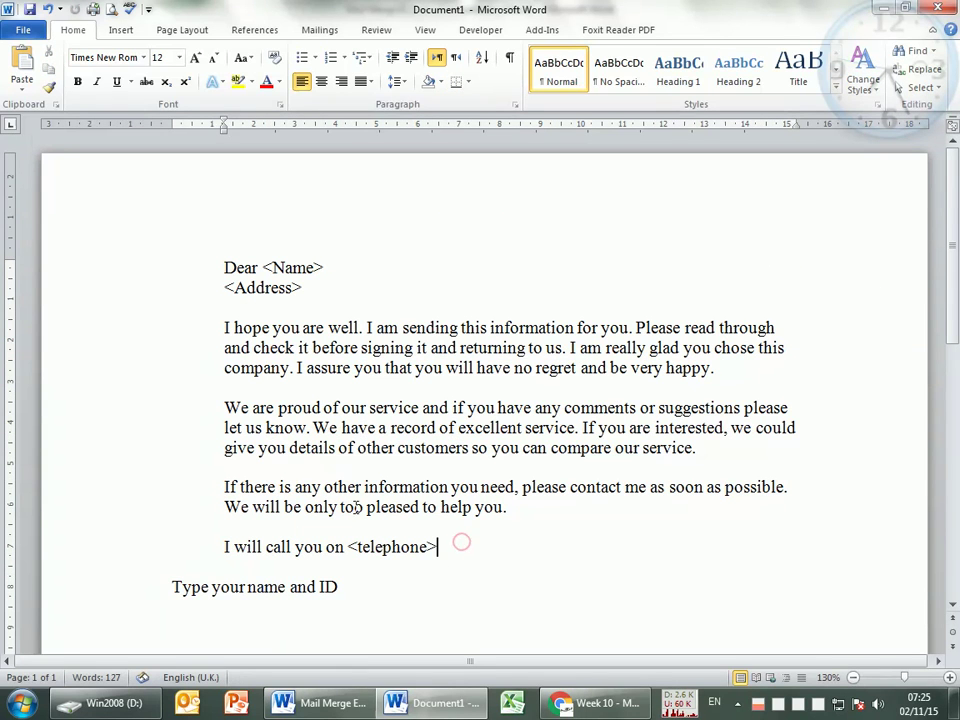
pyautogui.moveTo(452, 543); pyautogui.dragTo(150, 272)
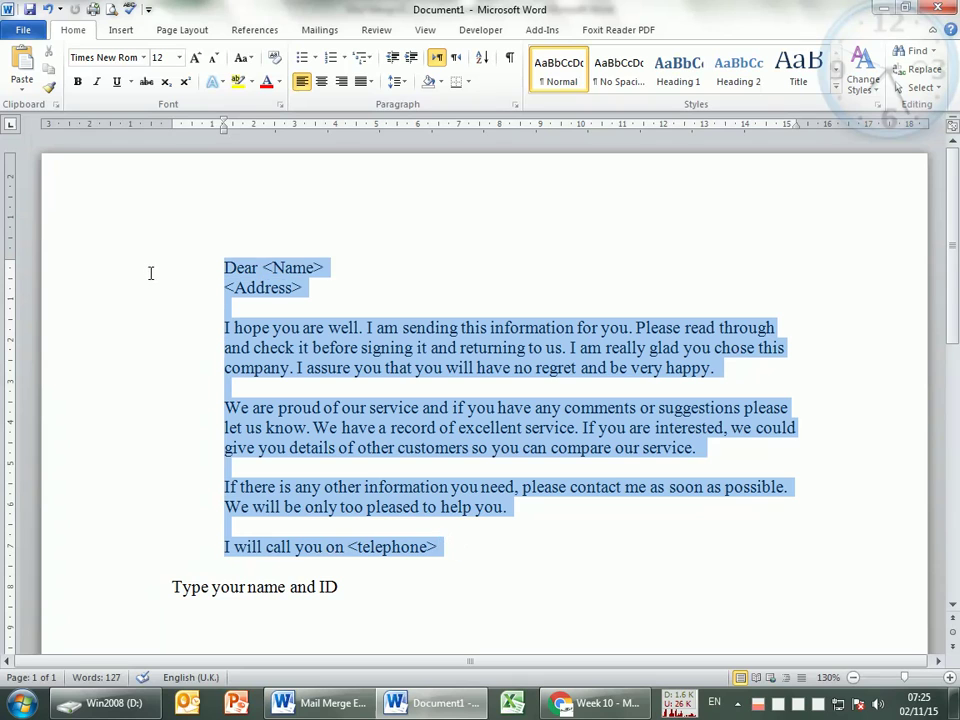
pyautogui.hotkey('ctrl', 'shift', 'm')
pyautogui.click(429, 533)
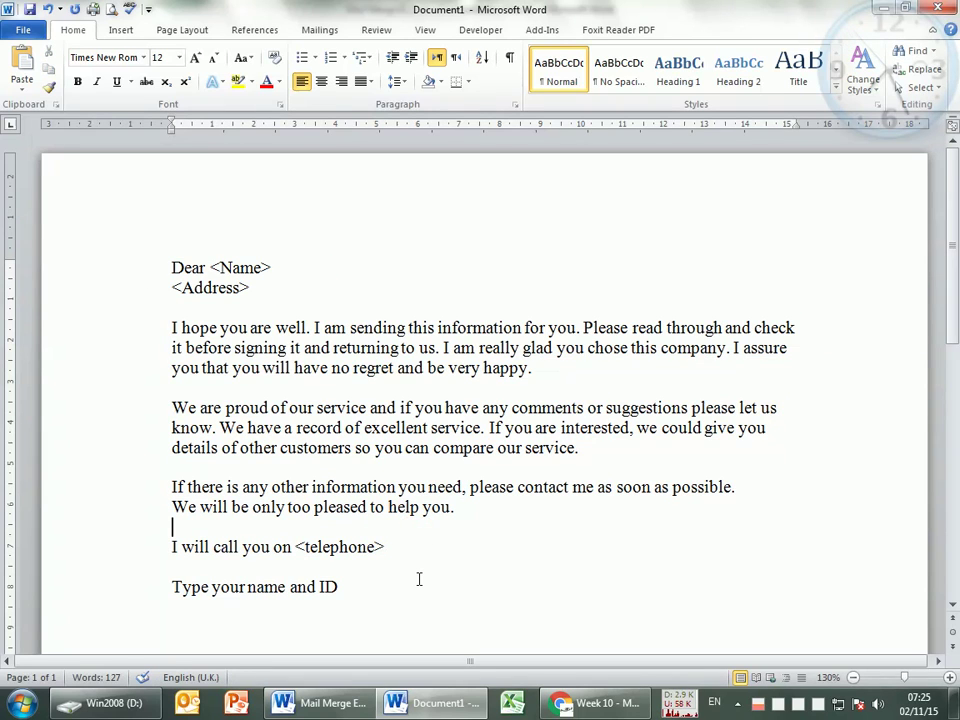
# - Replace the closing line "Type your name and ID" with the sender's first name and ID number
pyautogui.moveTo(210, 268); pyautogui.dragTo(268, 267)
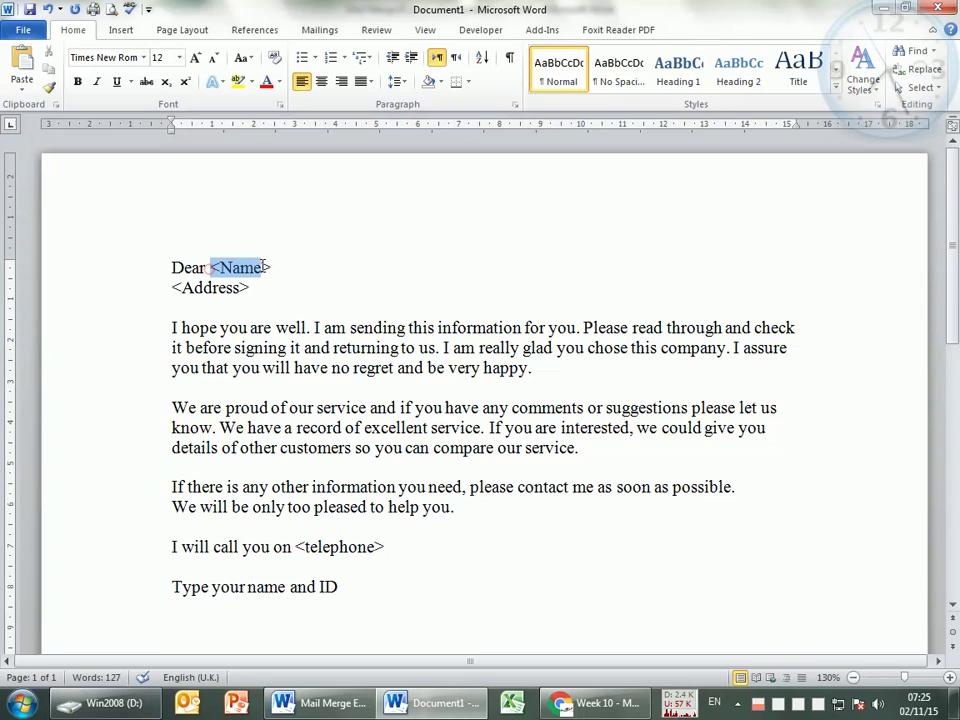
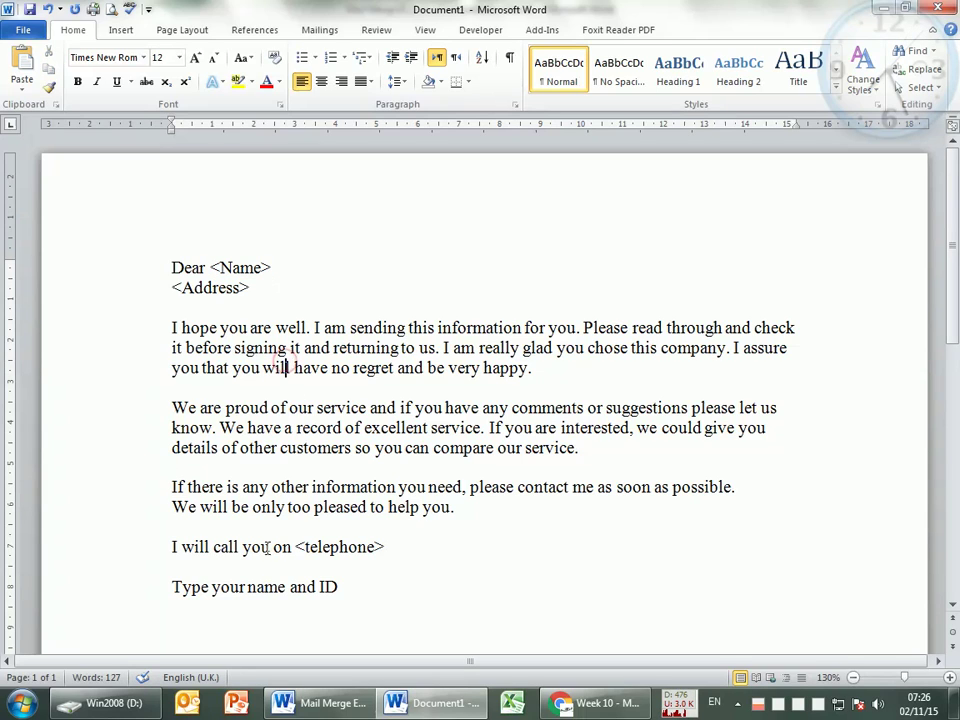
pyautogui.moveTo(176, 588); pyautogui.dragTo(330, 590)
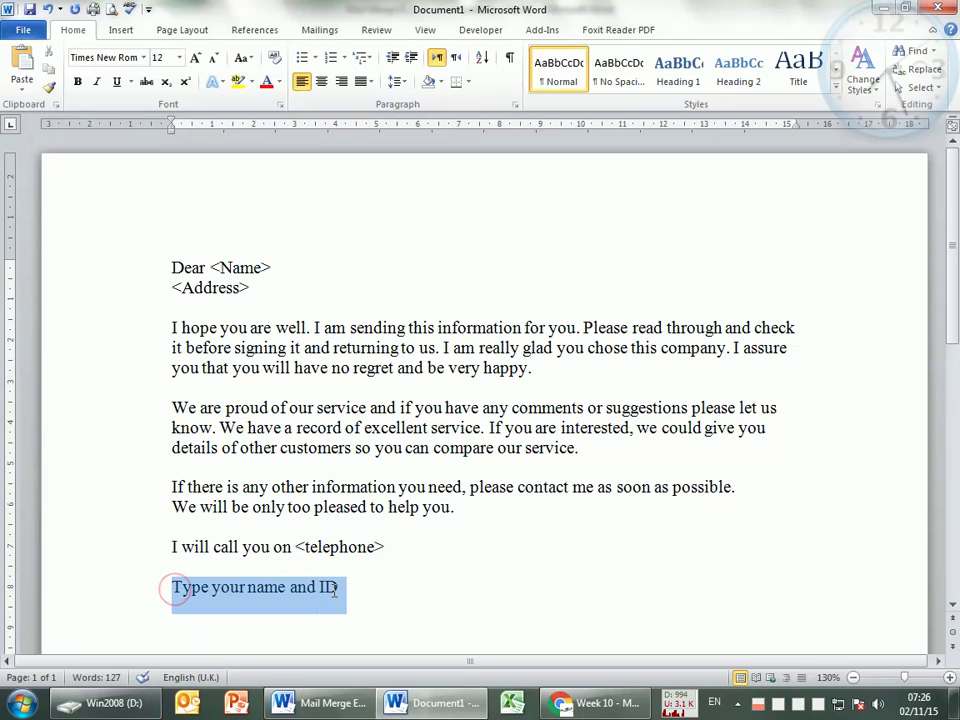
pyautogui.write('Mohamed 2')
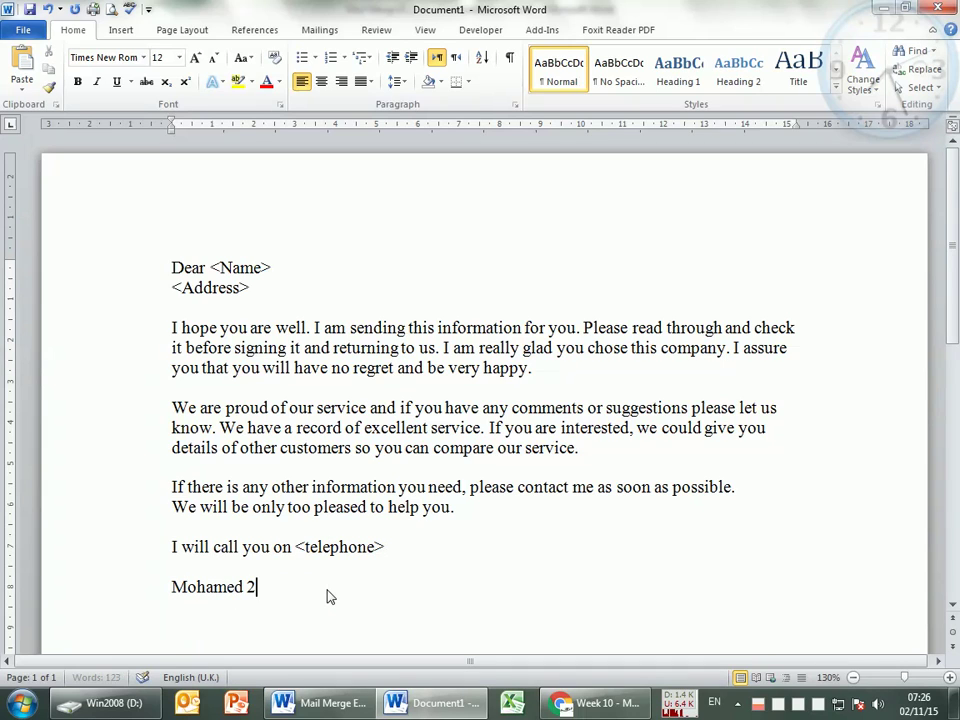
pyautogui.press('BackSpace')
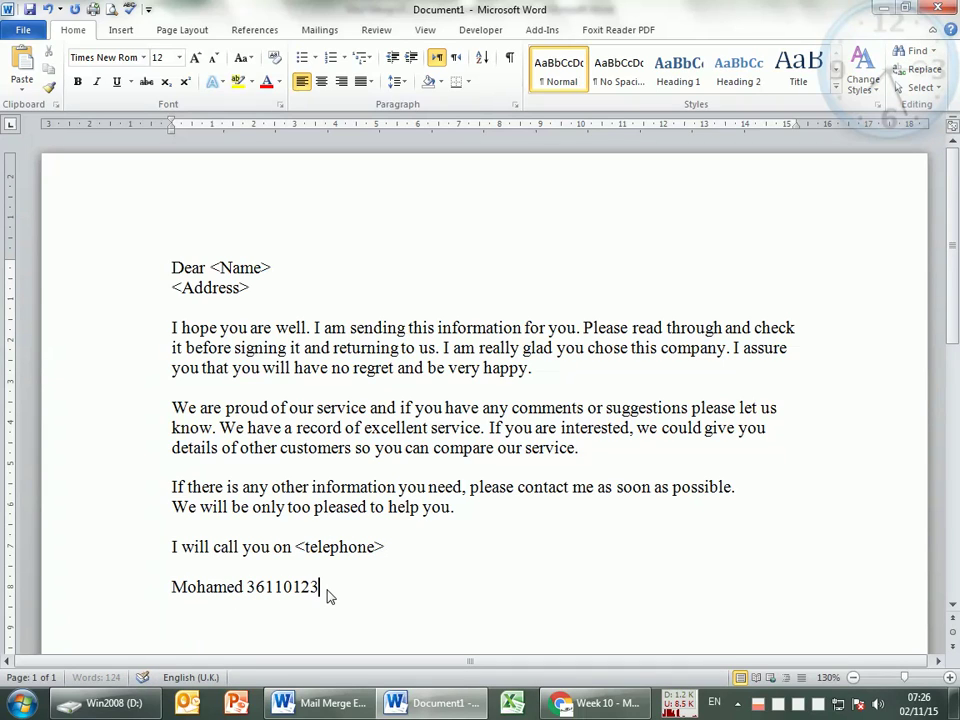
pyautogui.click(306, 519)
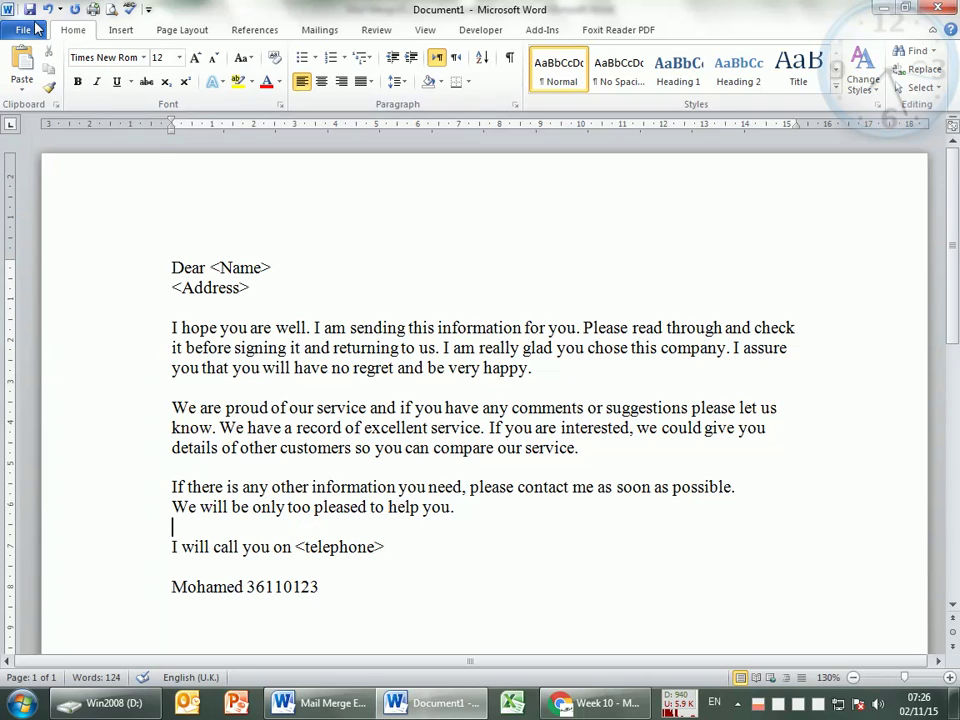
# - Start saving the letter and choose the Merge1 folder on the Win2008 (D:) drive as its location
pyautogui.hotkey('ctrl', 's')
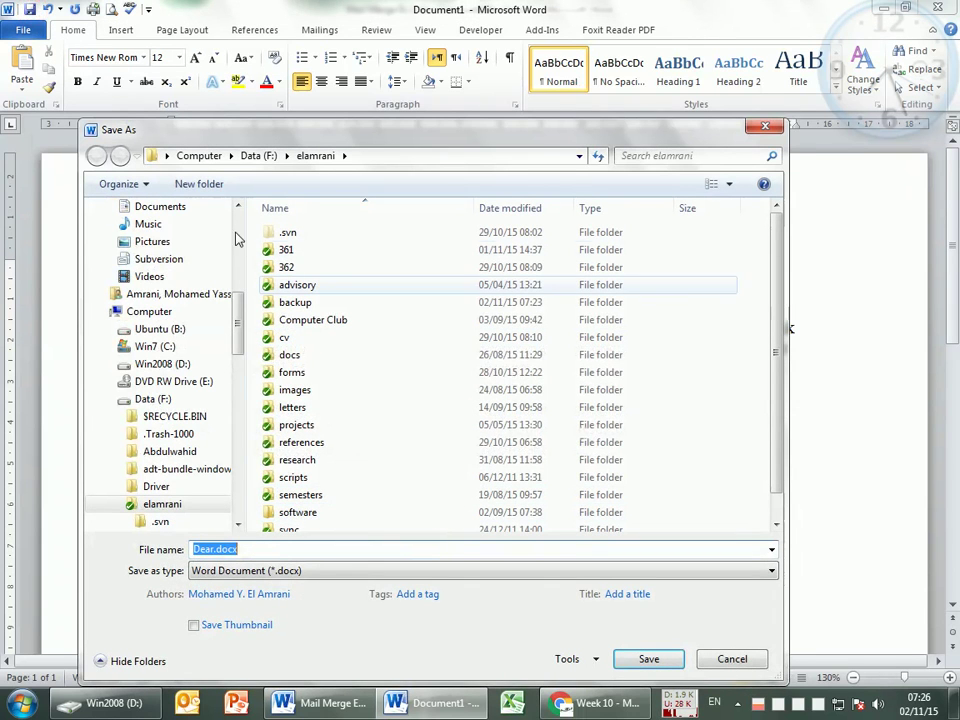
pyautogui.scroll(6, 239, 328)
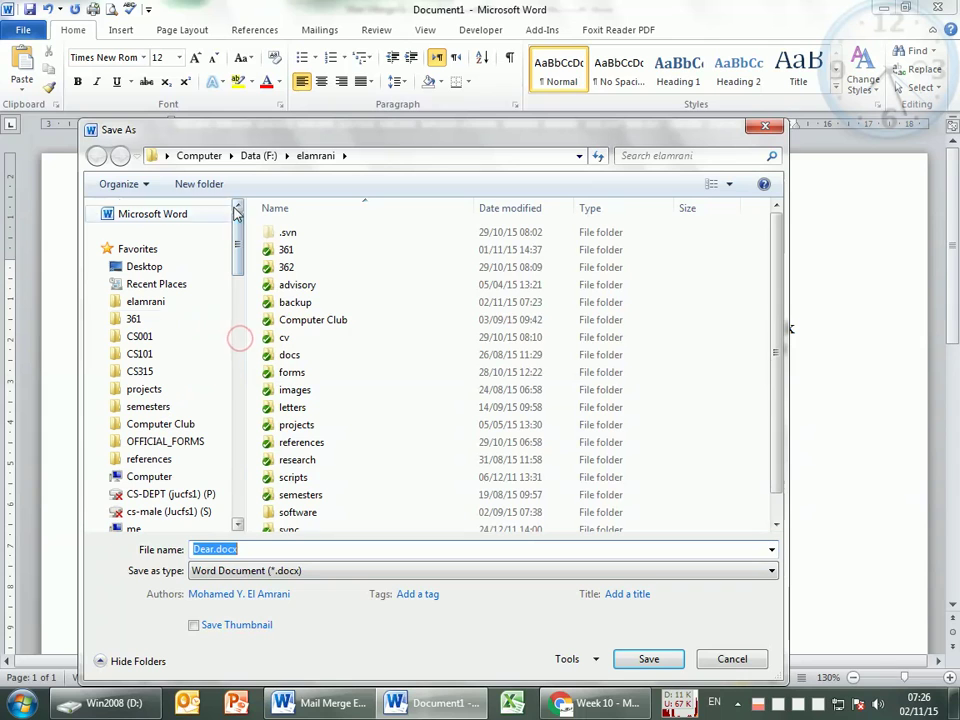
pyautogui.moveTo(238, 253); pyautogui.dragTo(239, 350)
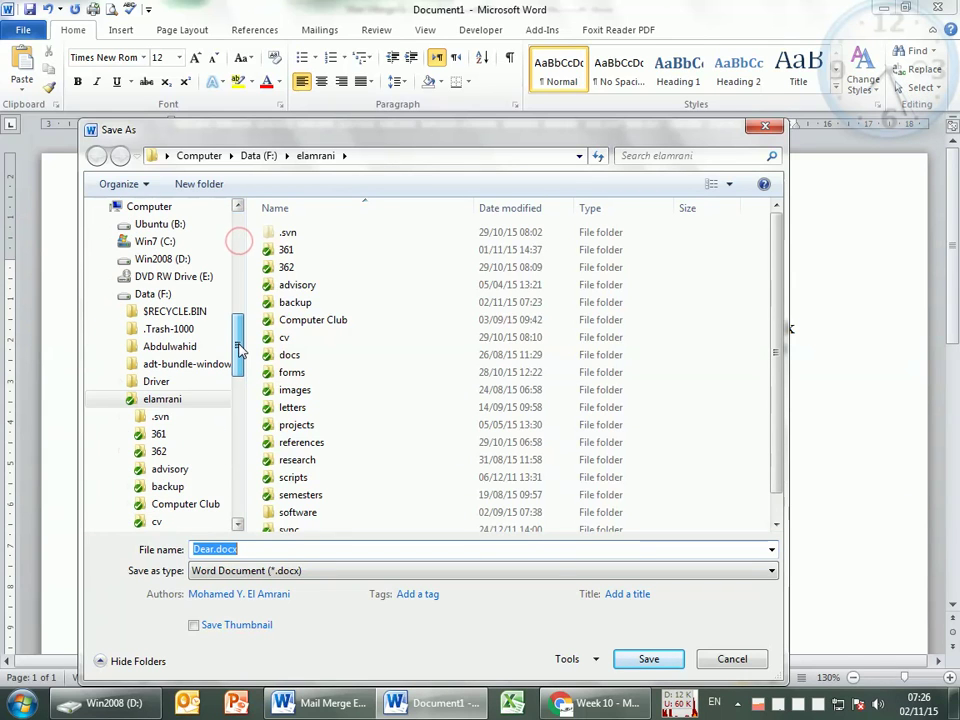
pyautogui.click(168, 258)
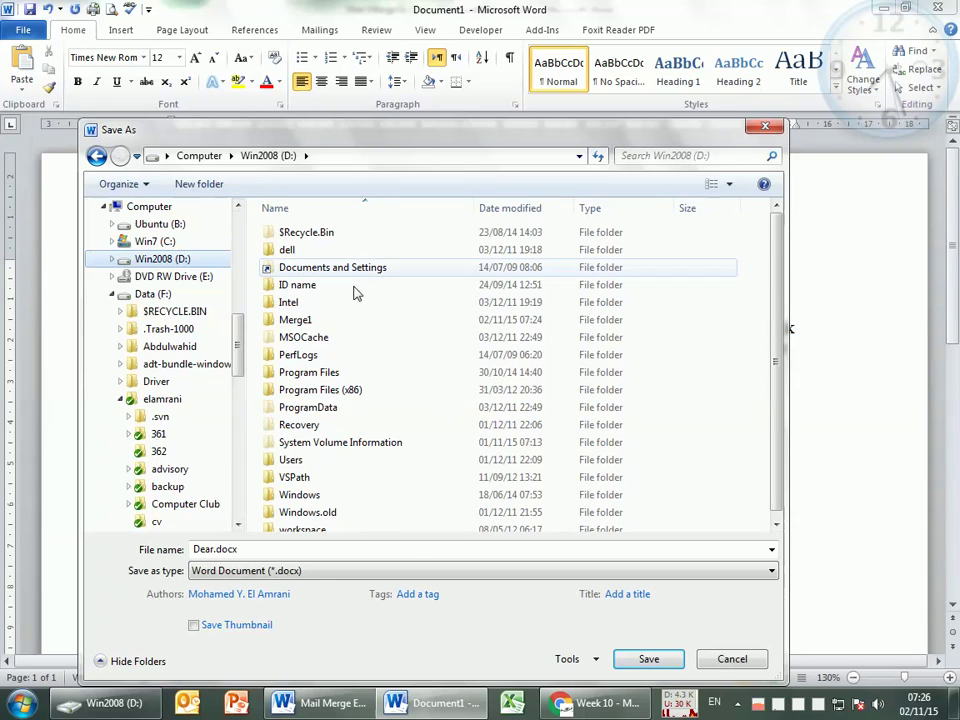
pyautogui.doubleClick(295, 320)
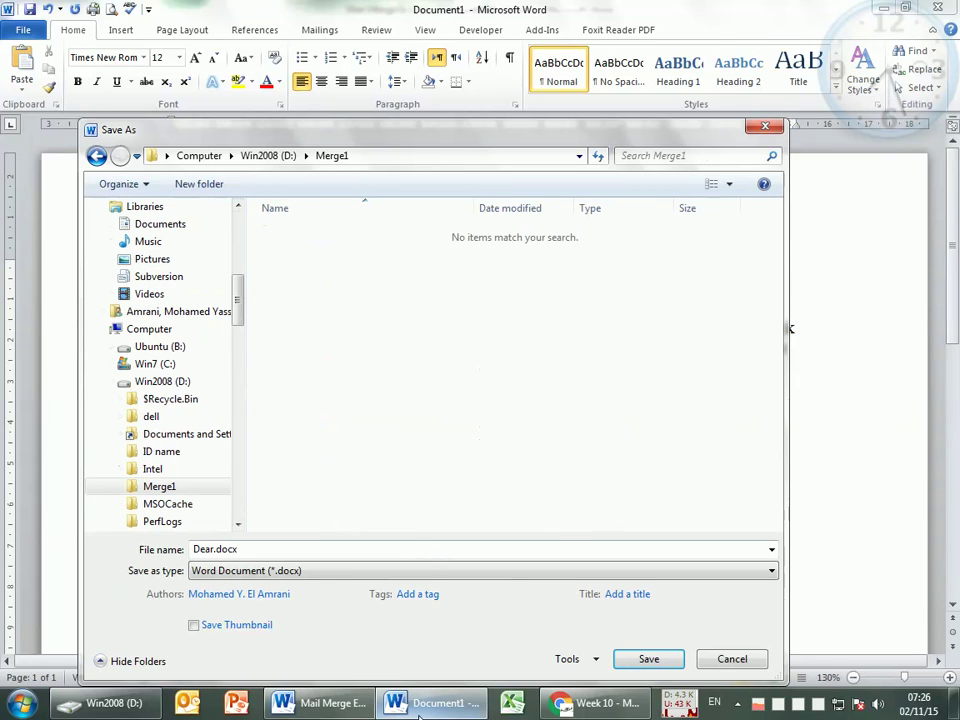
# - Cancel the save and copy the file name Merge1-Letter from task 2 of the exercise document
pyautogui.click(321, 703)
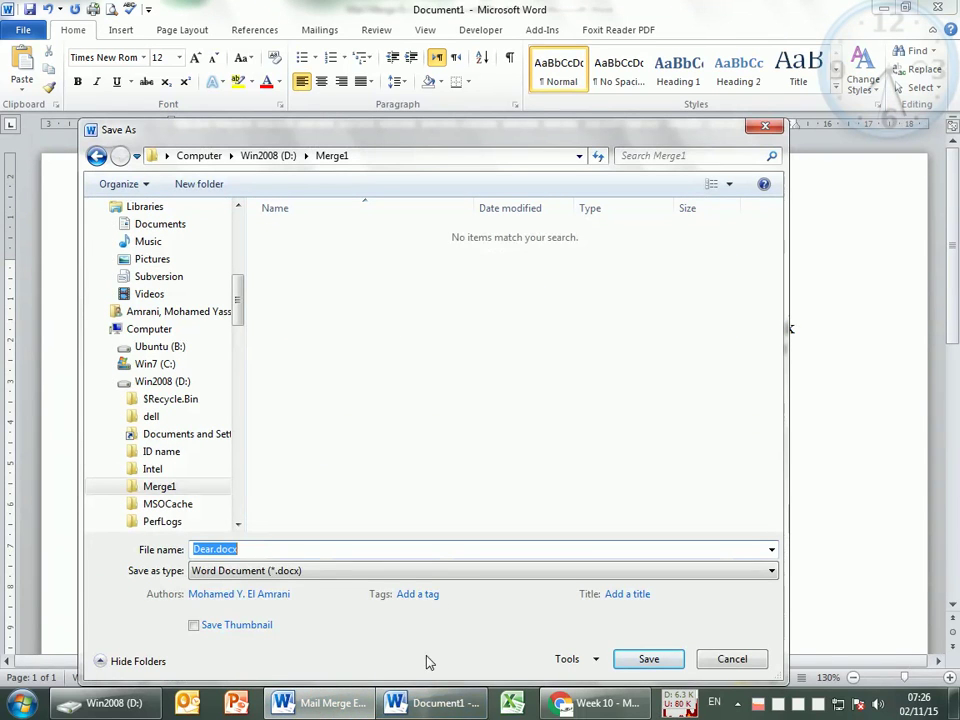
pyautogui.moveTo(382, 138); pyautogui.dragTo(696, 61)
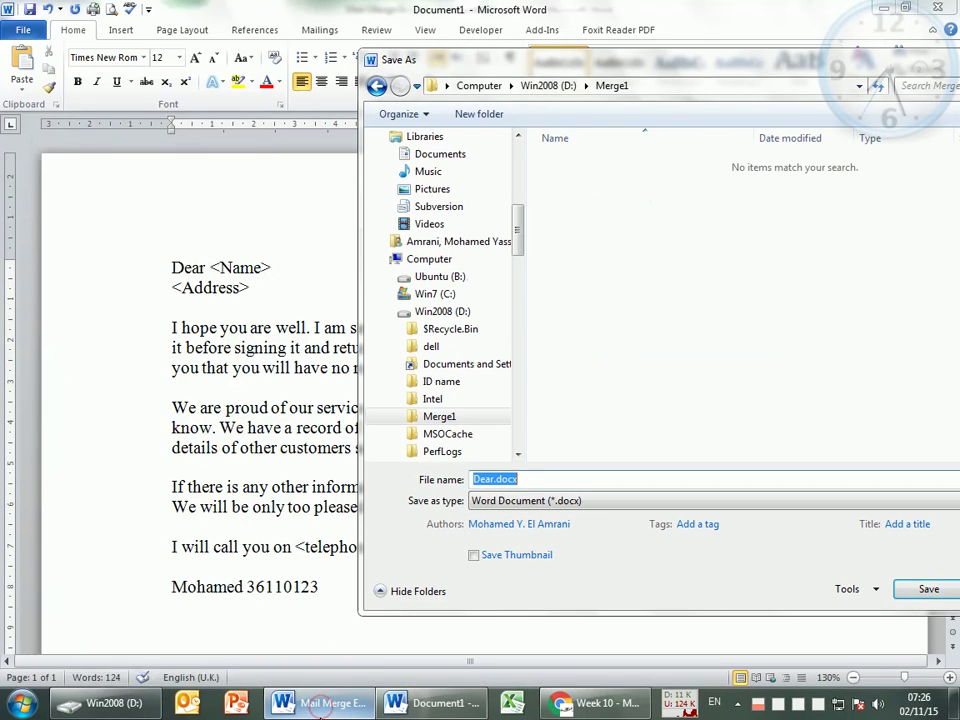
pyautogui.moveTo(770, 101); pyautogui.dragTo(660, 101)
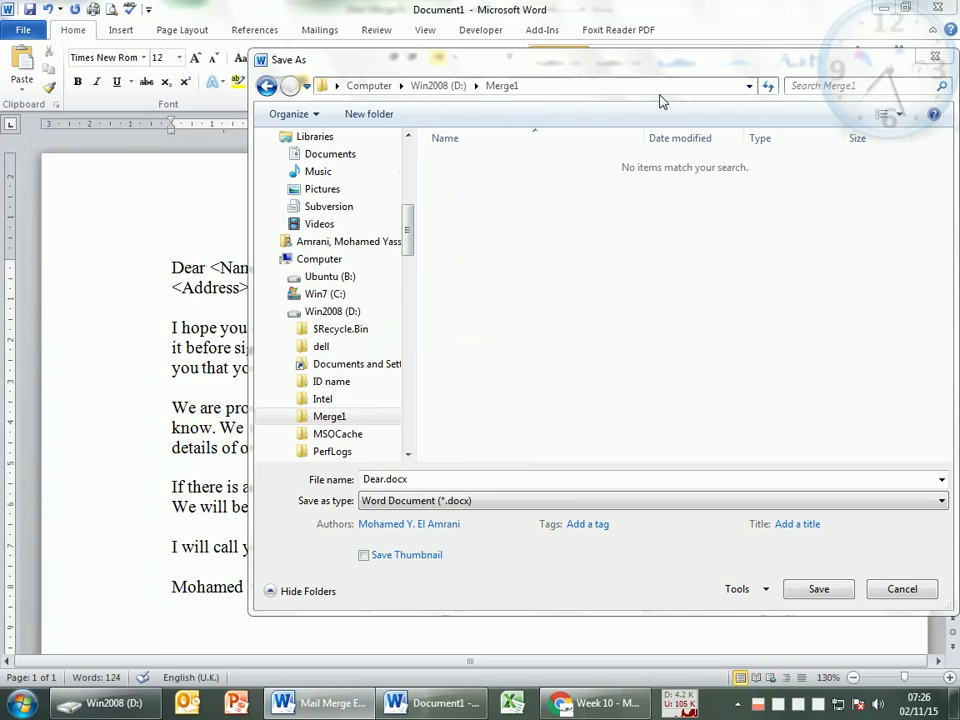
pyautogui.moveTo(288, 55); pyautogui.dragTo(150, 66)
pyautogui.click(752, 598)
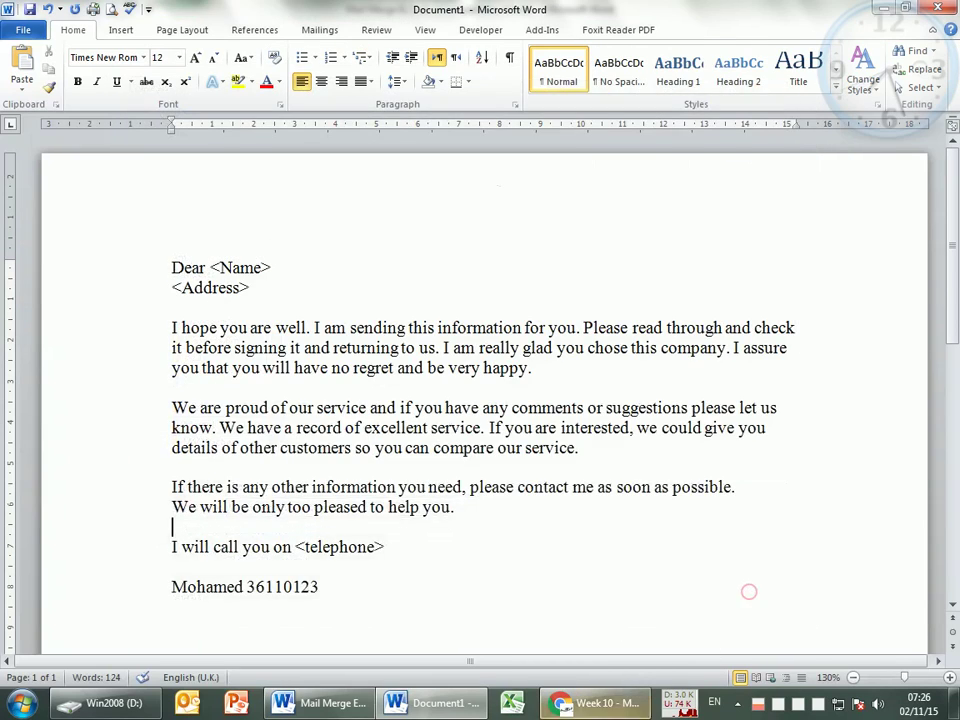
pyautogui.click(330, 703)
pyautogui.click(549, 402)
pyautogui.scroll(4, 549, 402)
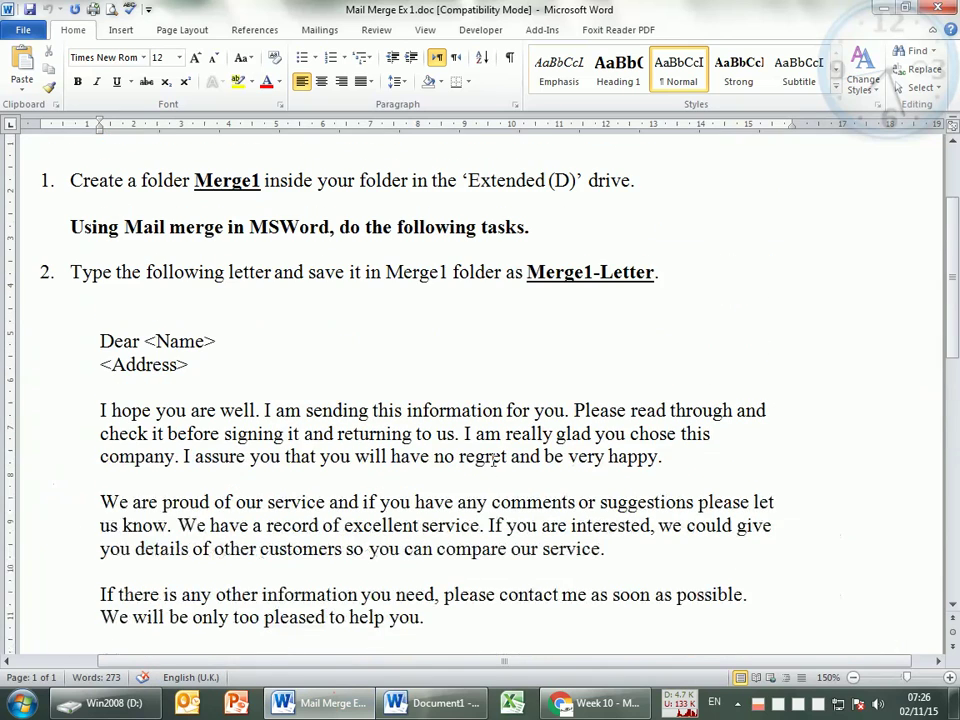
pyautogui.moveTo(657, 272); pyautogui.dragTo(528, 273)
pyautogui.hotkey('ctrl', 'c')
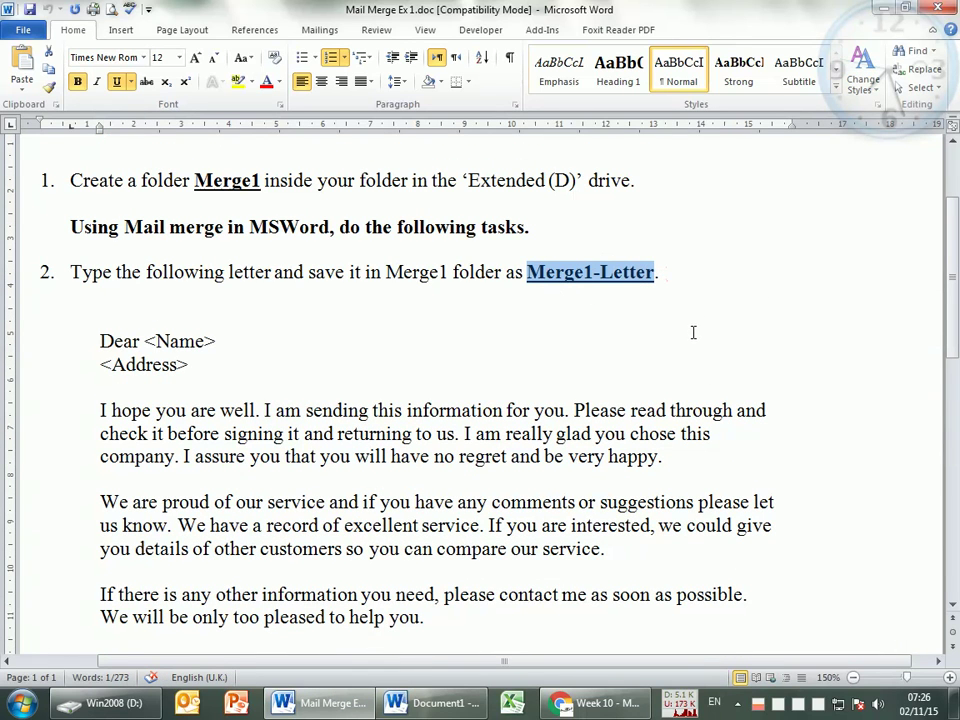
# - Save the letter as a Word document in the Merge1 folder, using the copied name Merge1-Letter
pyautogui.click(430, 703)
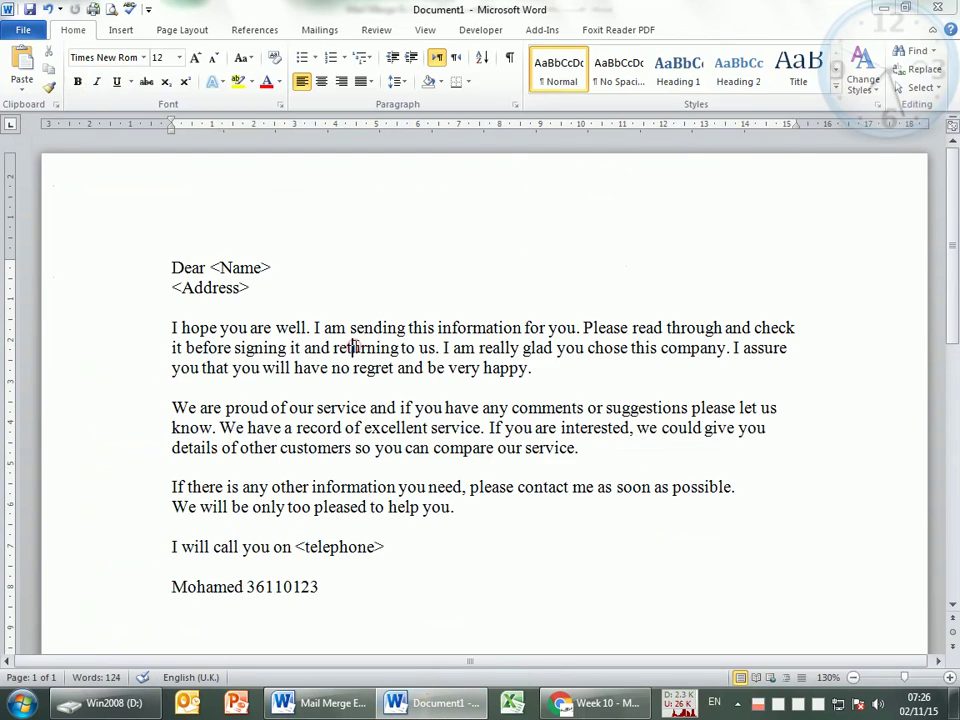
pyautogui.hotkey('ctrl', 's')
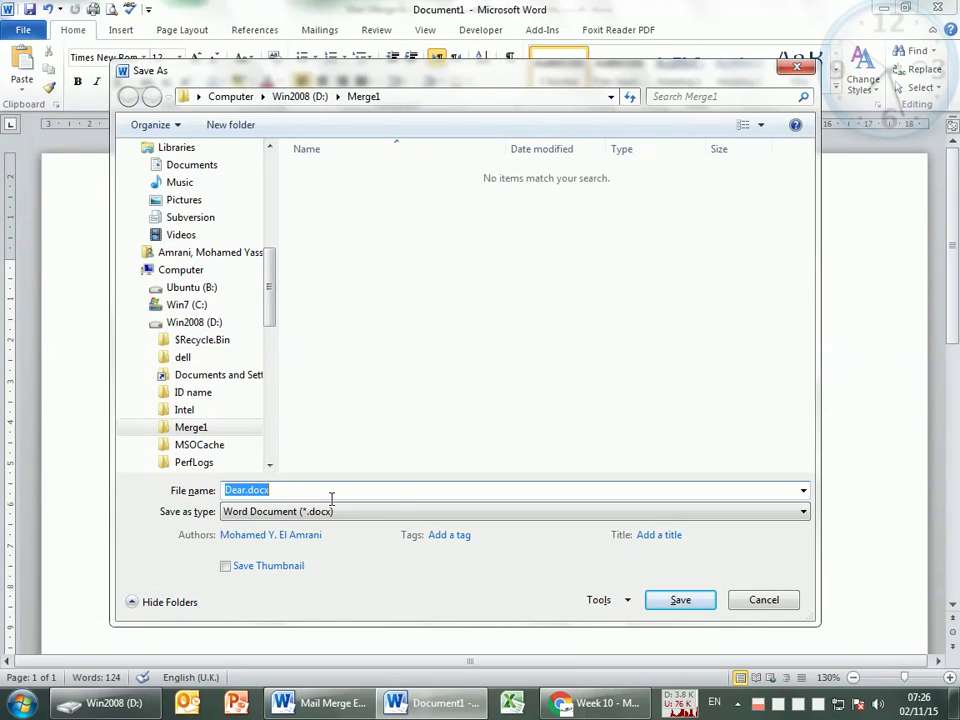
pyautogui.hotkey('ctrl', 'v')
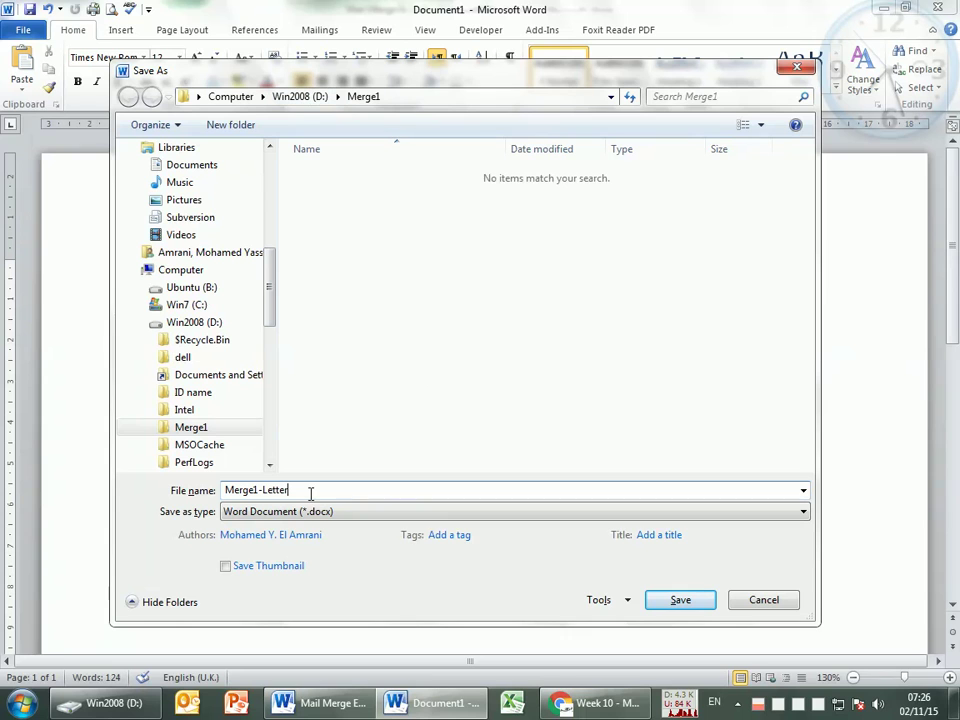
pyautogui.click(678, 601)
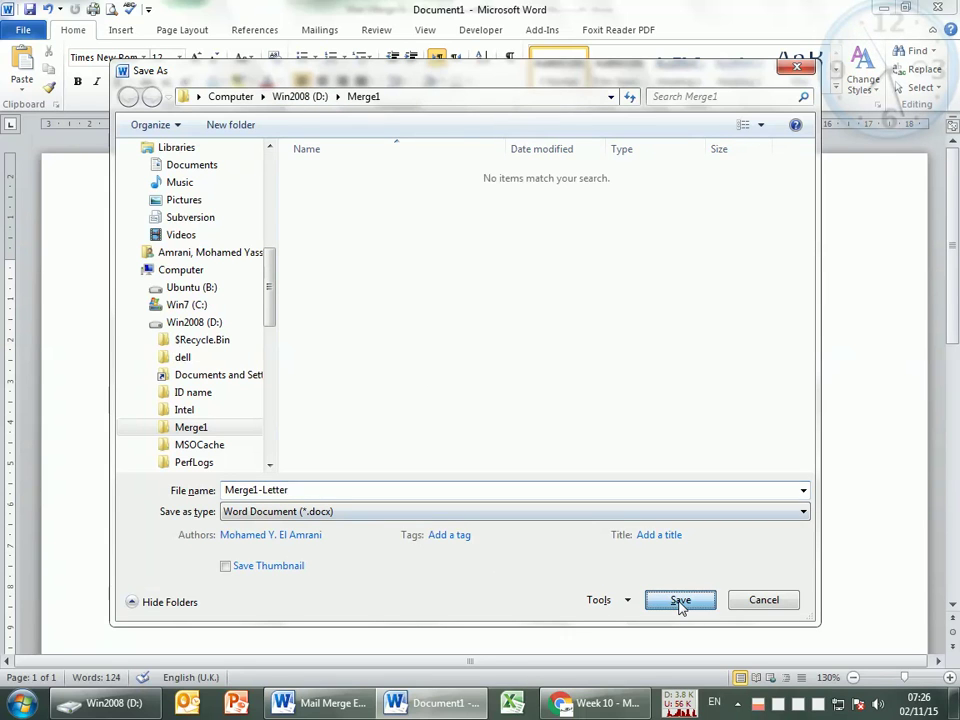
# - Check the Merge1 folder in the file explorer for the saved letter, and close the letter document in Word
pyautogui.click(100, 703)
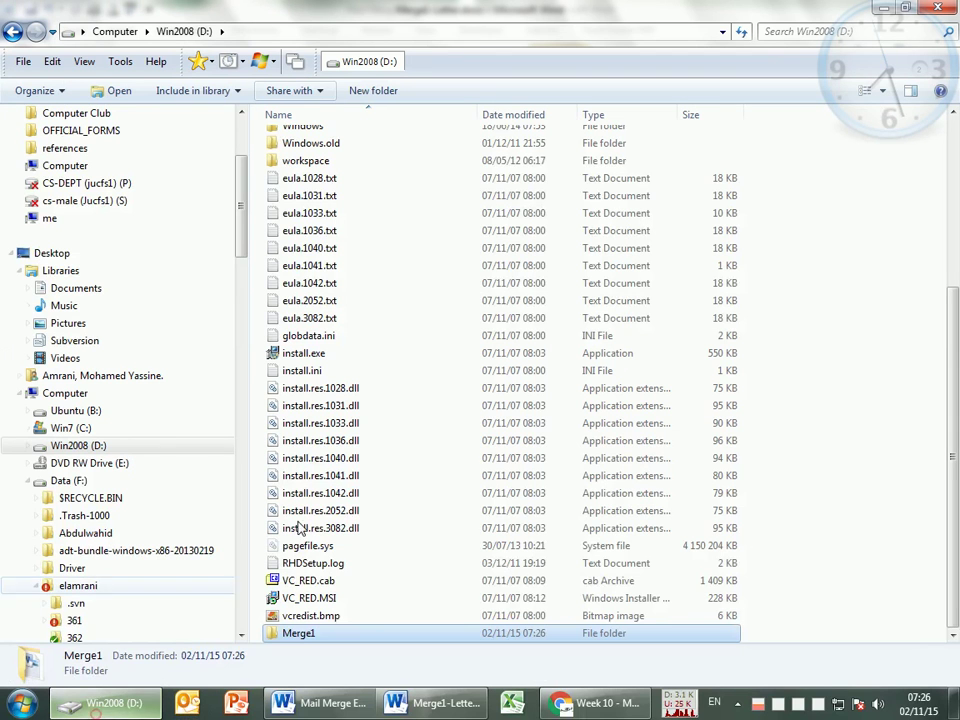
pyautogui.doubleClick(303, 641)
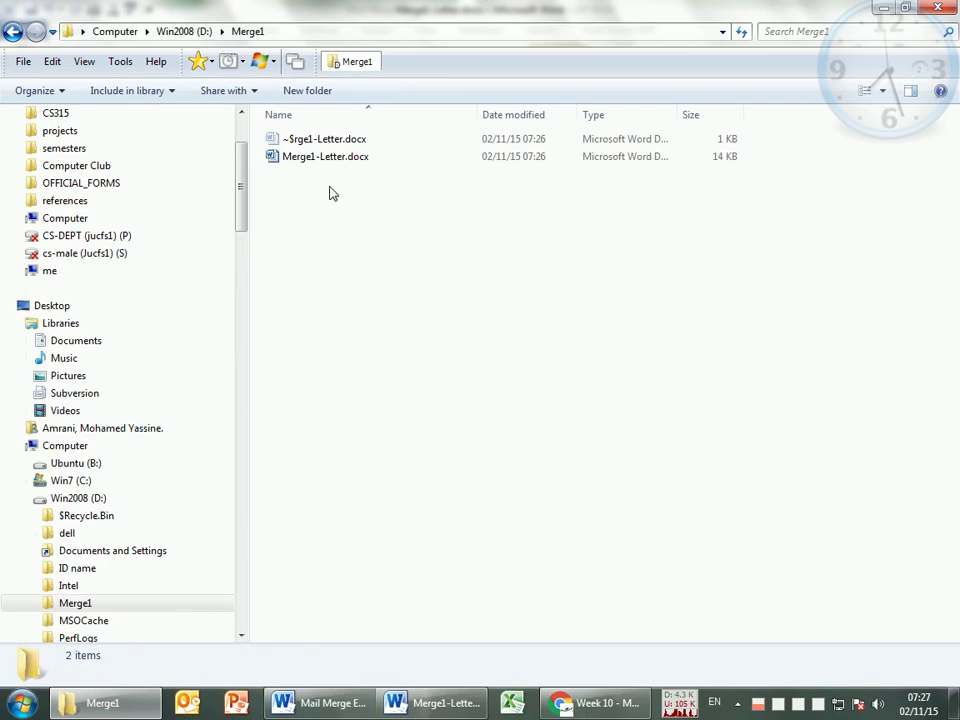
pyautogui.click(440, 703)
pyautogui.click(937, 8)
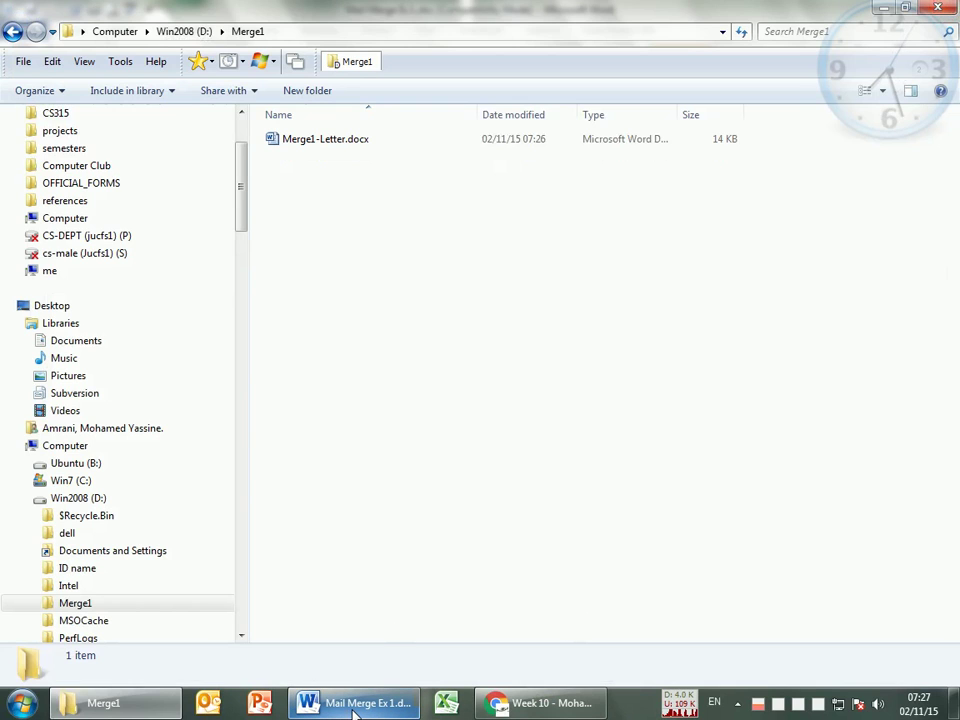
# - Return to the exercise document and review the customer list of task 3 and its required file name Merge1-List
pyautogui.moveTo(355, 712)
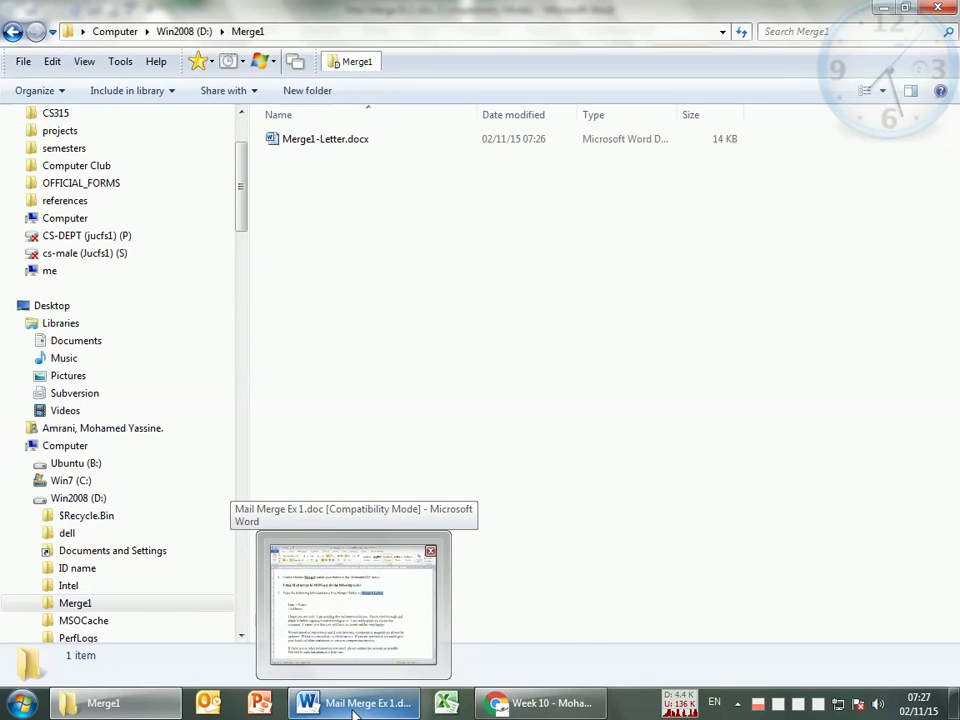
pyautogui.click(355, 712)
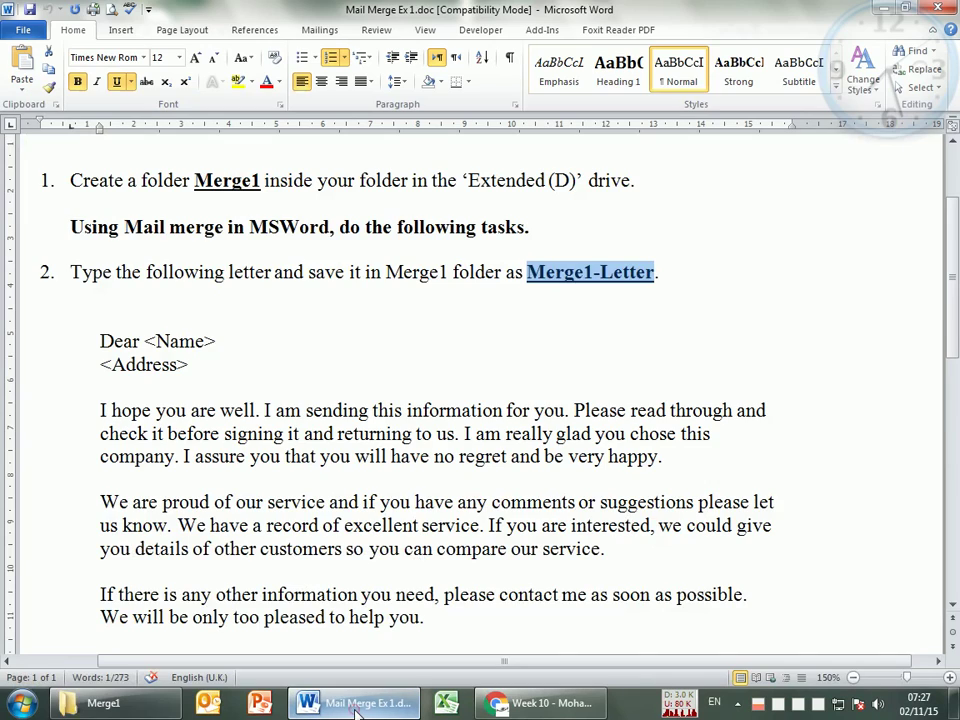
pyautogui.scroll(-5, 388, 441)
pyautogui.scroll(-3, 388, 434)
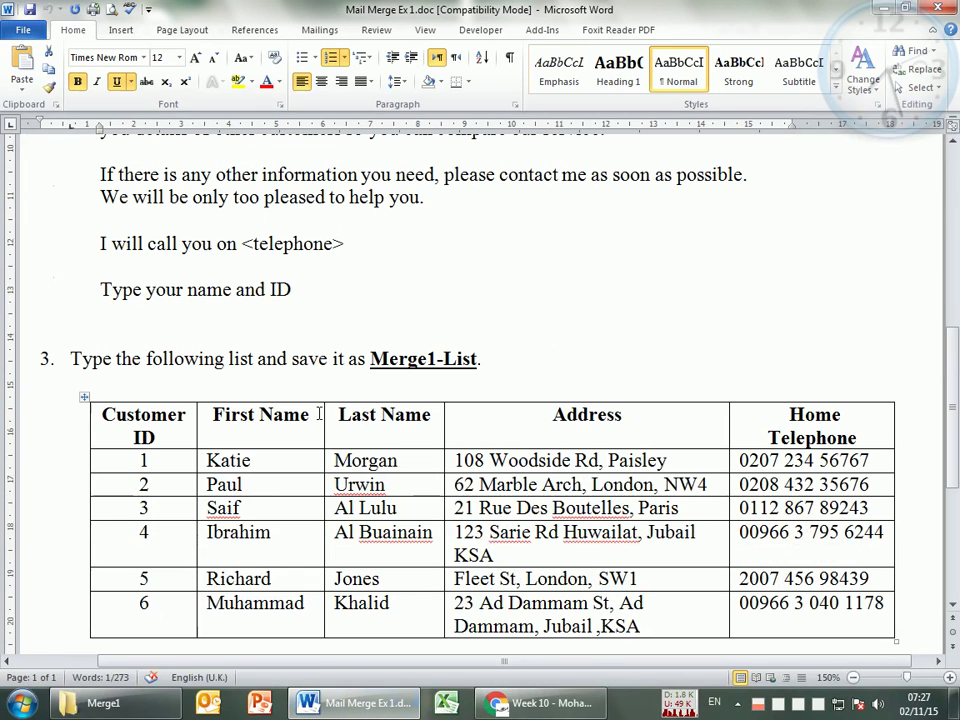
pyautogui.click(82, 397)
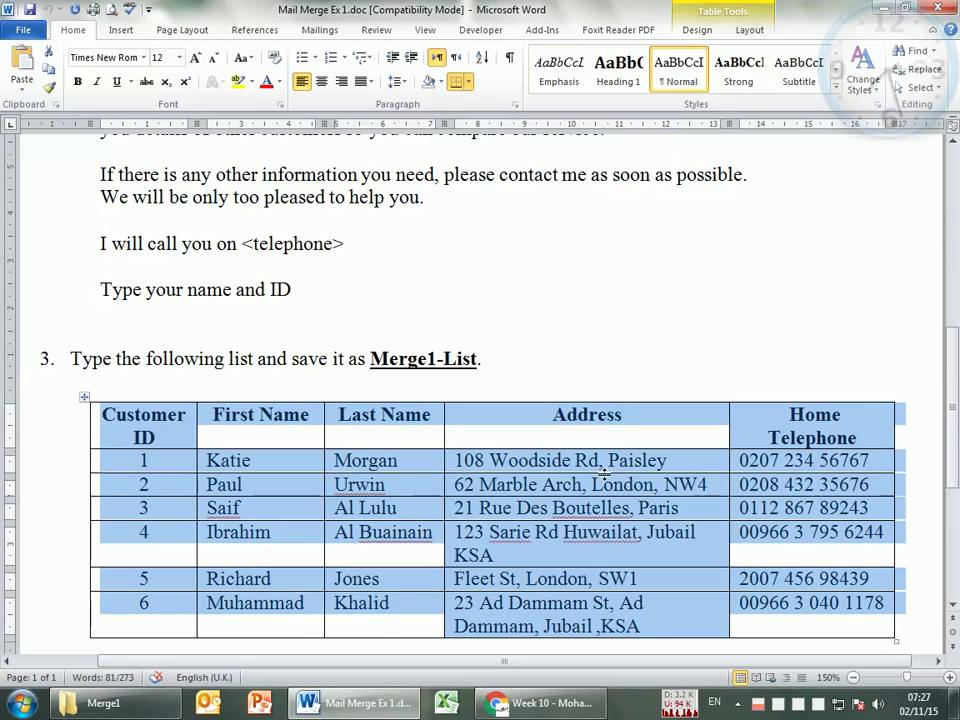
pyautogui.click(401, 460)
pyautogui.hotkey('alt', 'Tab')
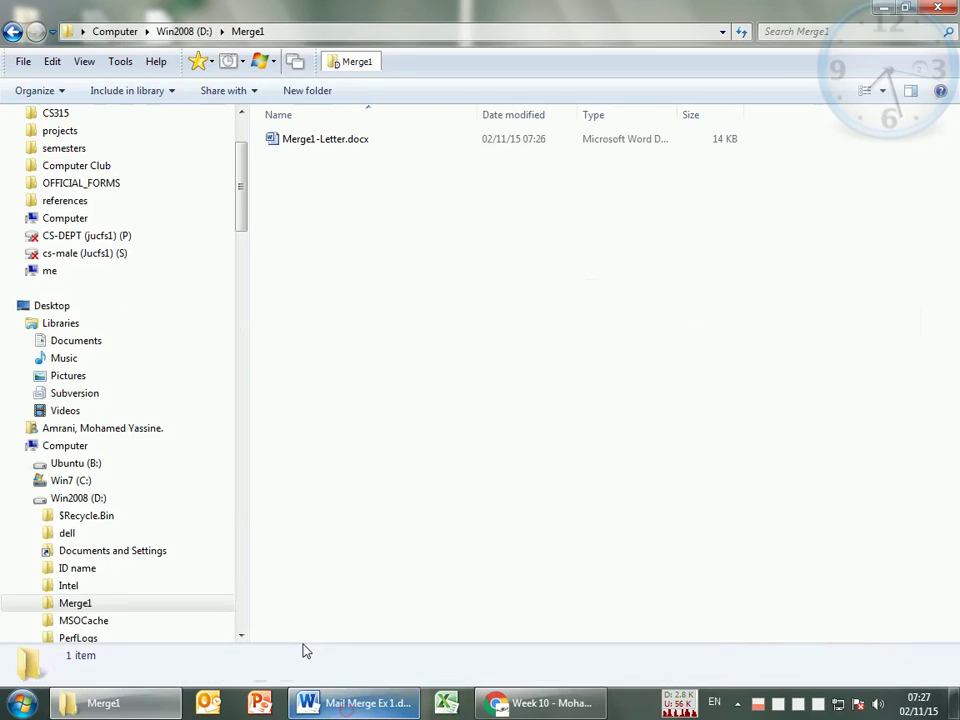
pyautogui.click(362, 702)
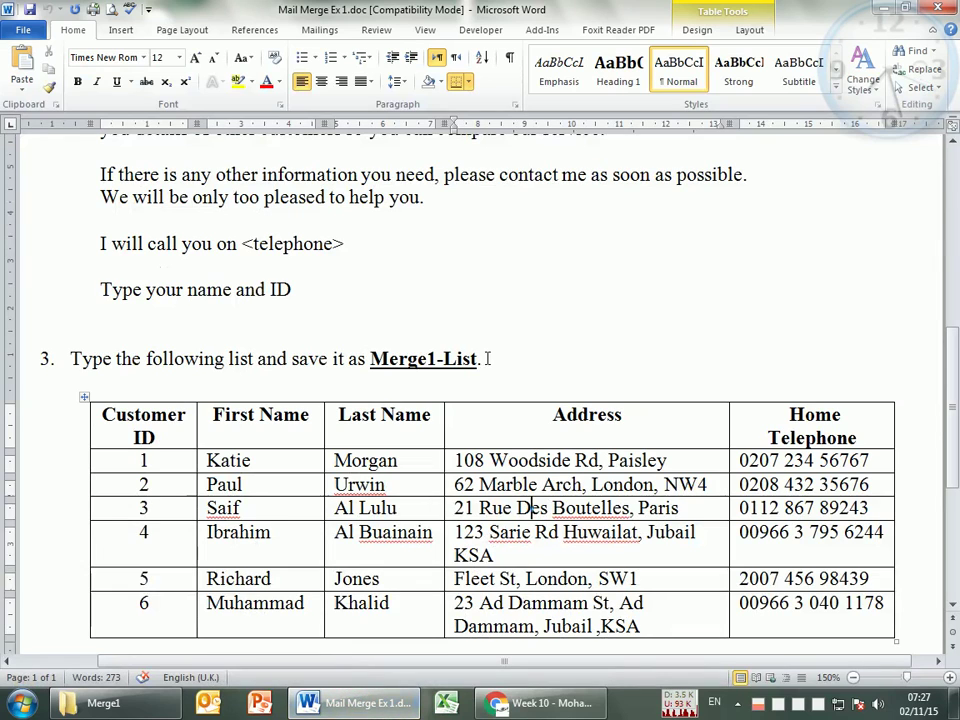
pyautogui.moveTo(479, 359); pyautogui.dragTo(370, 359)
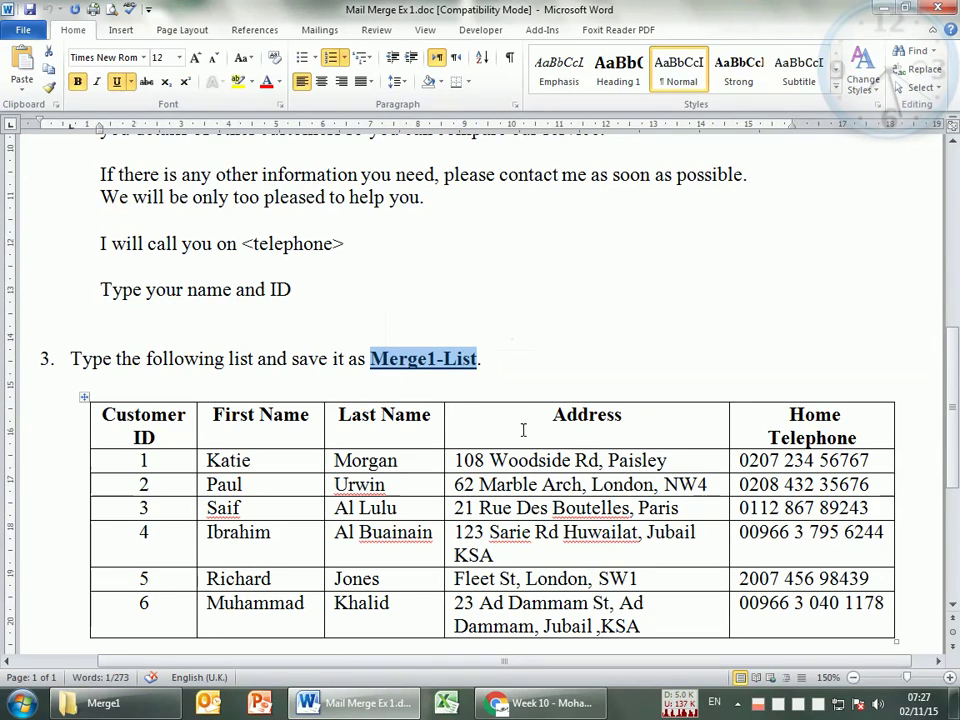
# - Create a new blank document for the customer list
pyautogui.click(23, 29)
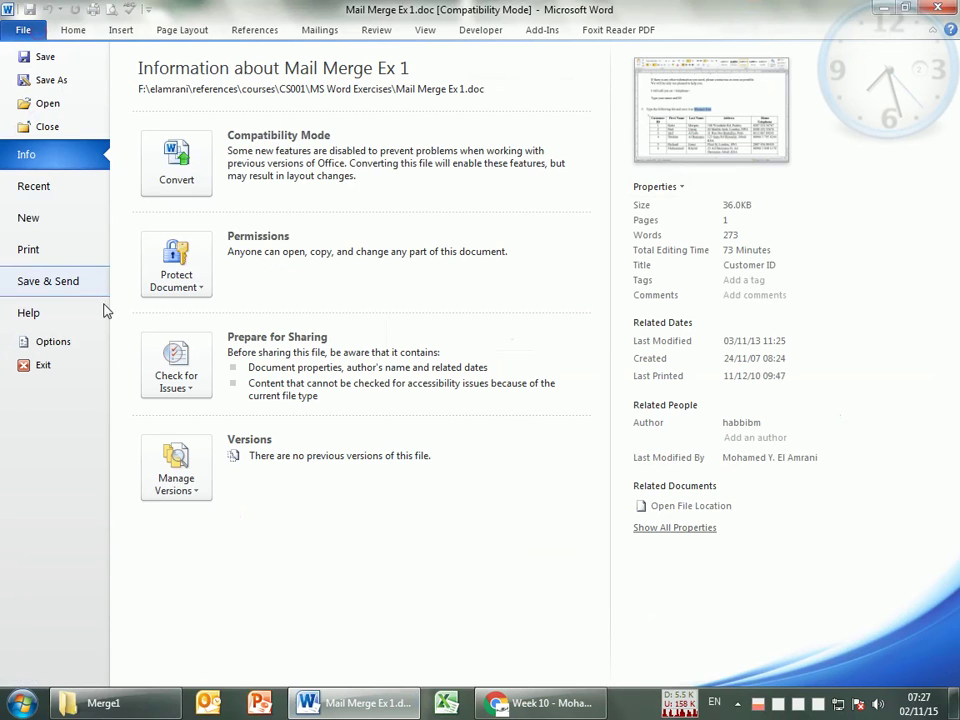
pyautogui.click(57, 218)
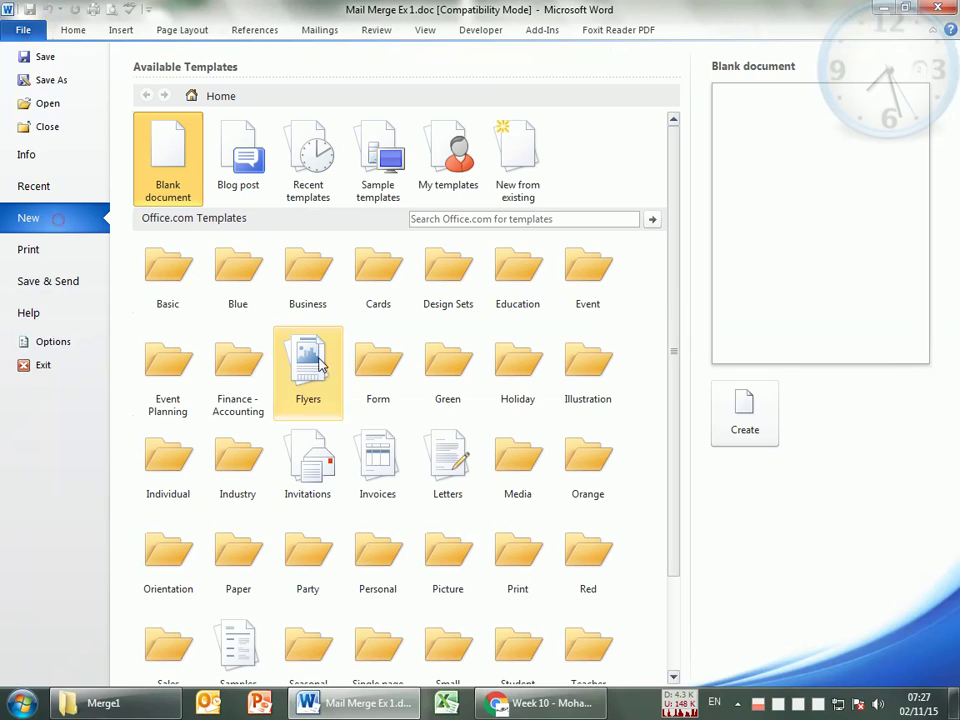
pyautogui.click(750, 420)
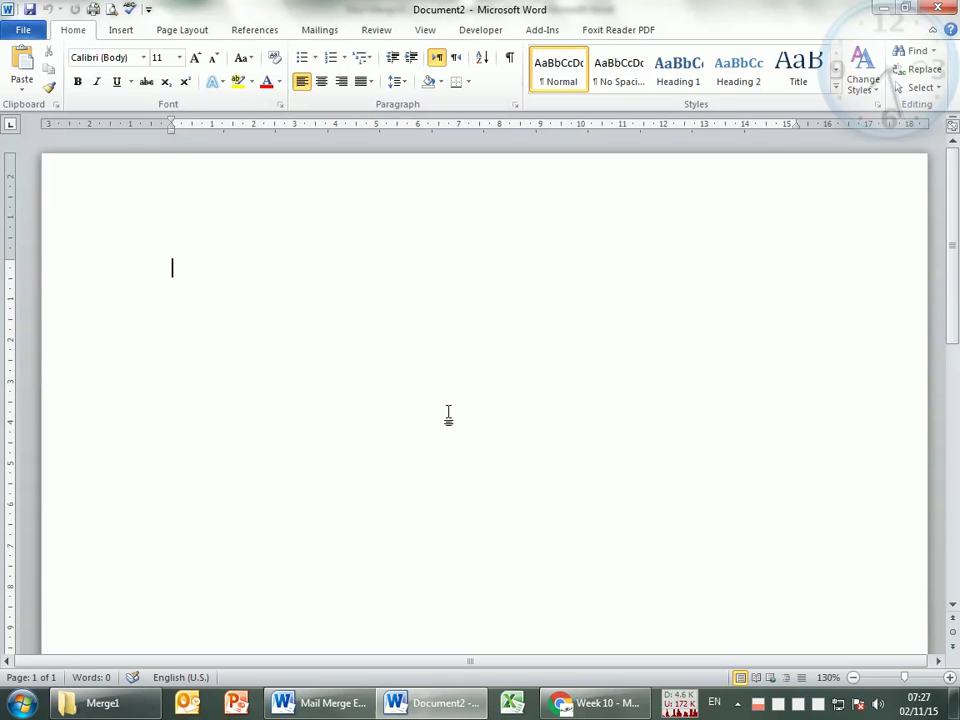
pyautogui.click(121, 30)
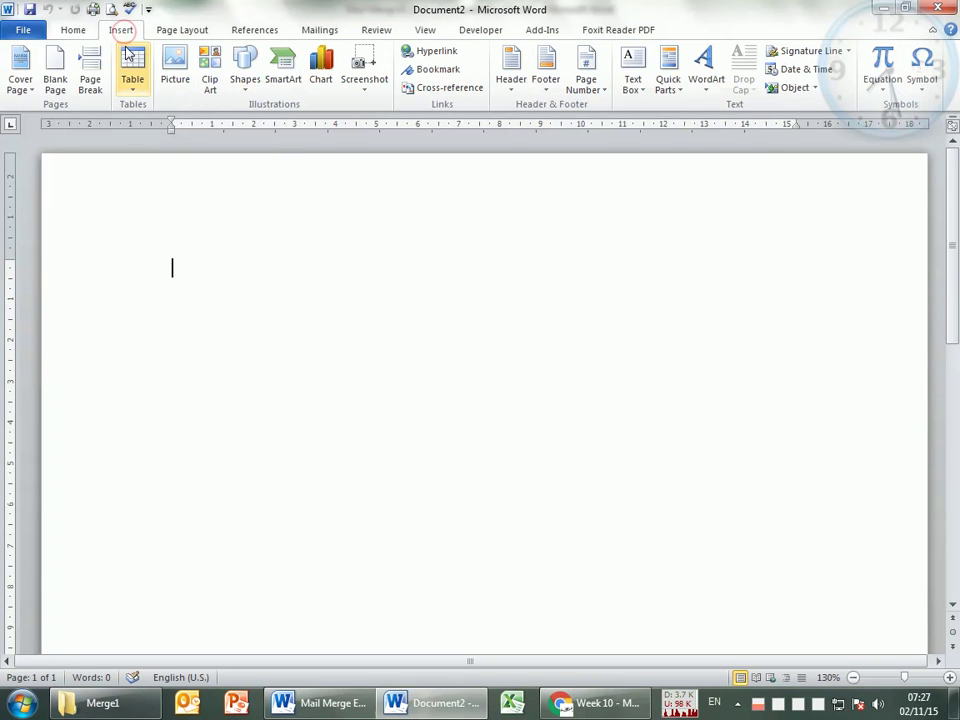
pyautogui.click(132, 72)
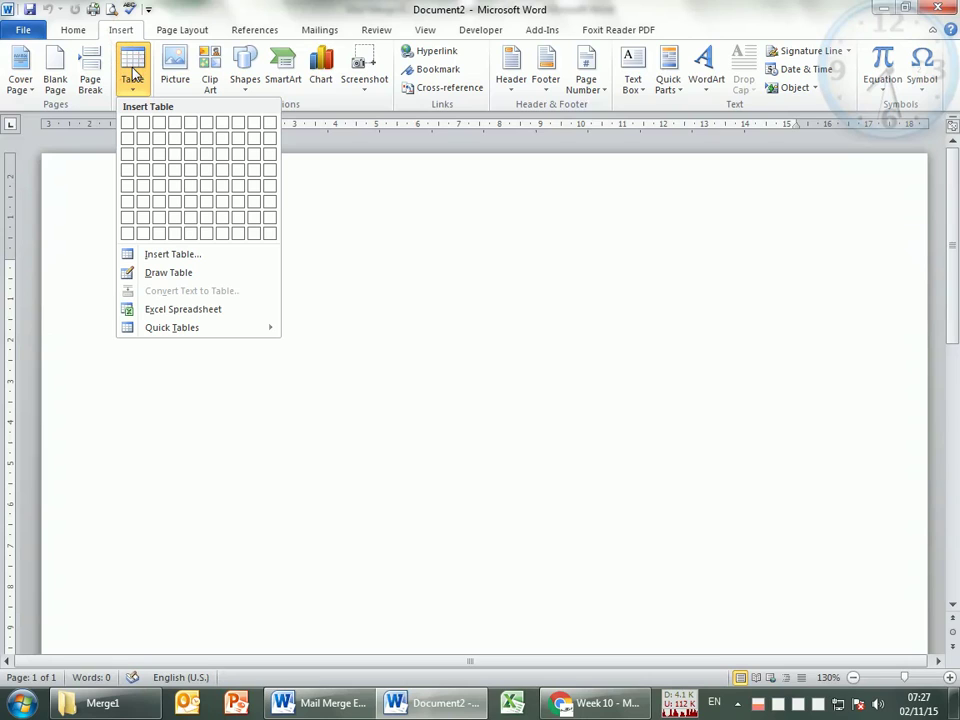
pyautogui.click(133, 75)
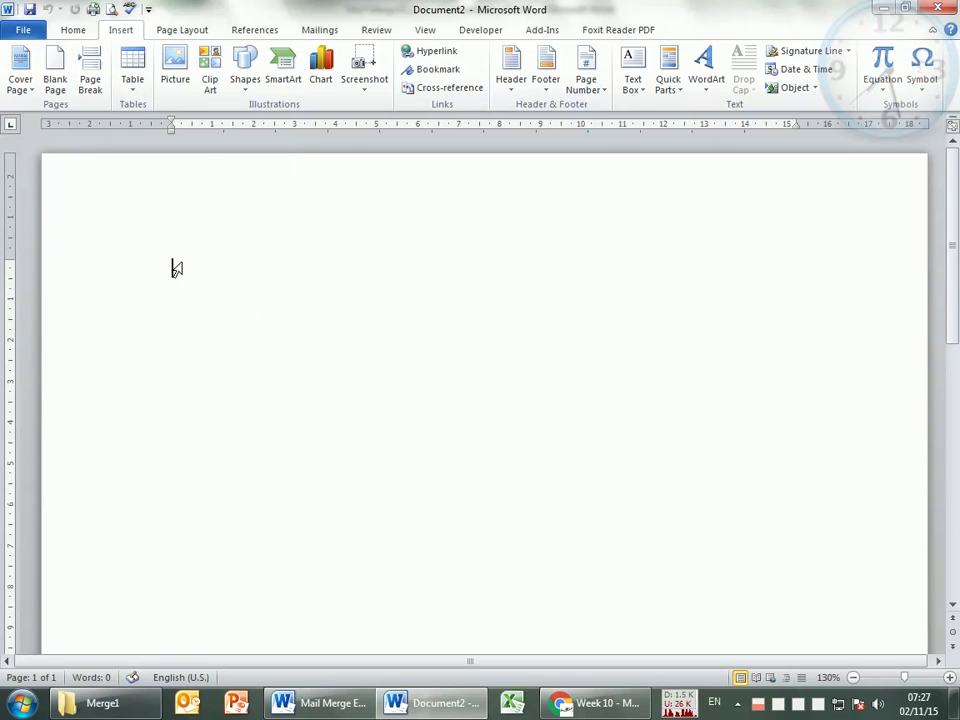
pyautogui.press('Return')
pyautogui.press('Return')
pyautogui.write('ofhisudfhiusd')
pyautogui.hotkey('shift', 'Home')
pyautogui.press('BackSpace')
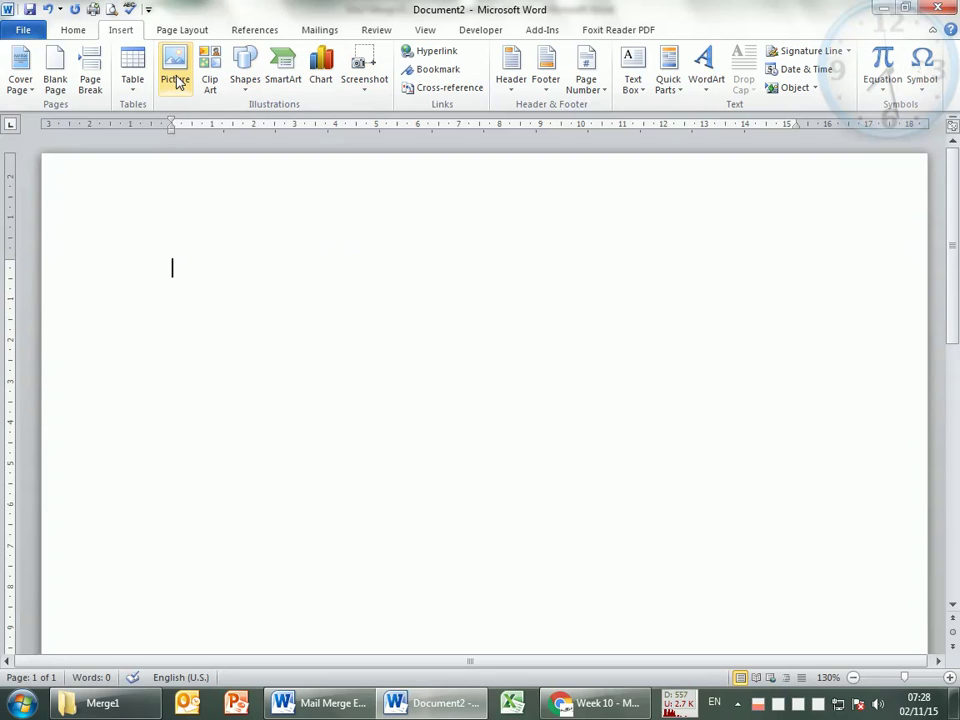
# - Check the customer list's size in the exercise document, and insert a table with 5 columns and 7 rows in the blank document
pyautogui.click(132, 72)
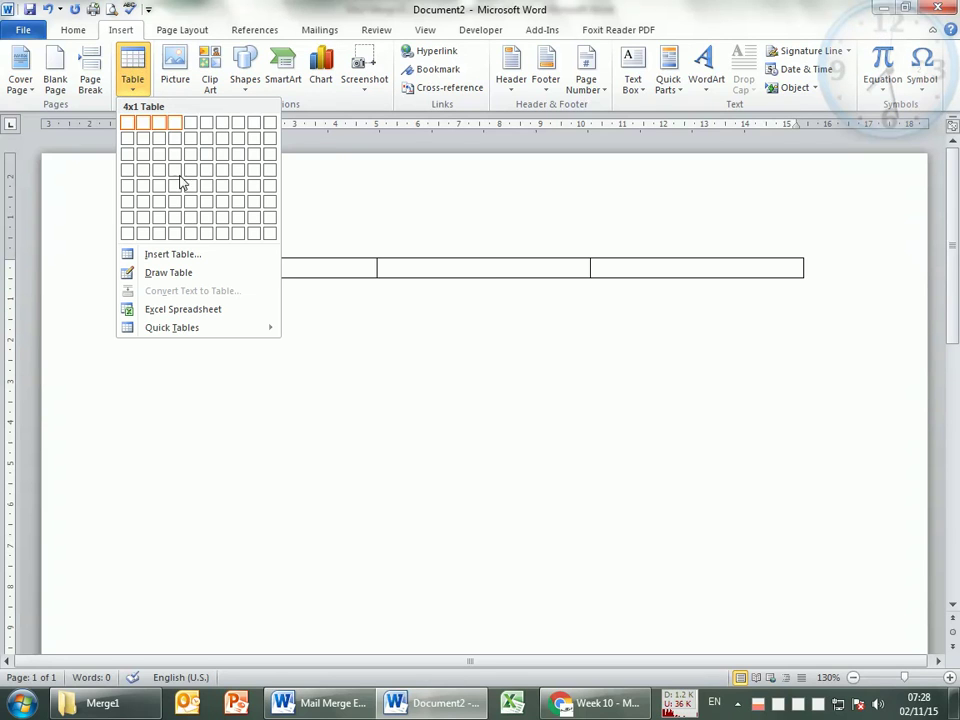
pyautogui.click(318, 703)
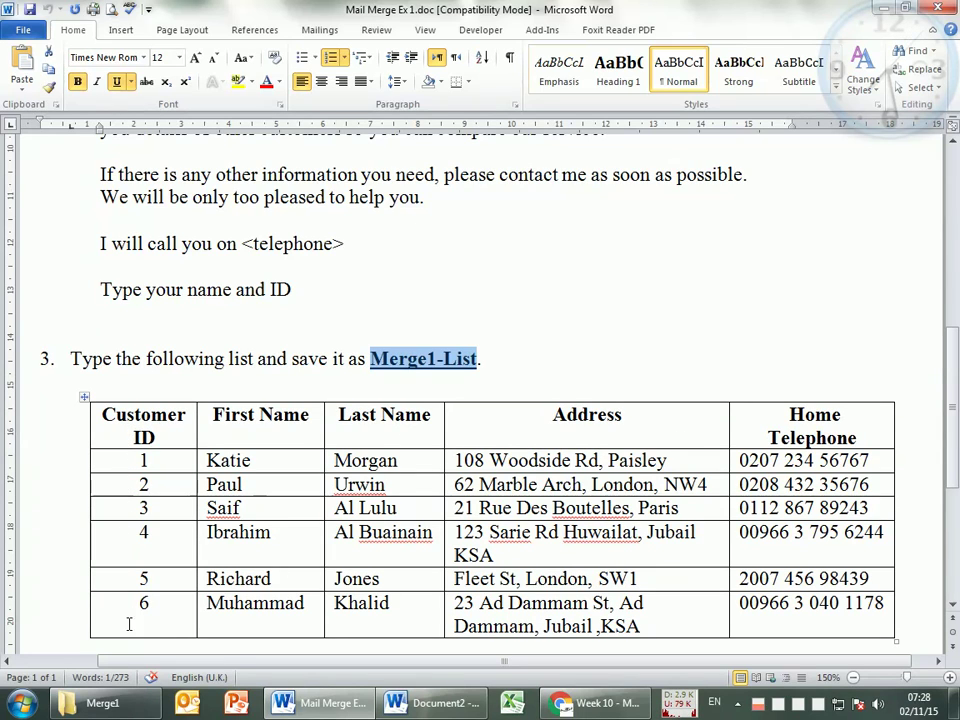
pyautogui.hotkey('alt', 'Tab')
pyautogui.click(132, 72)
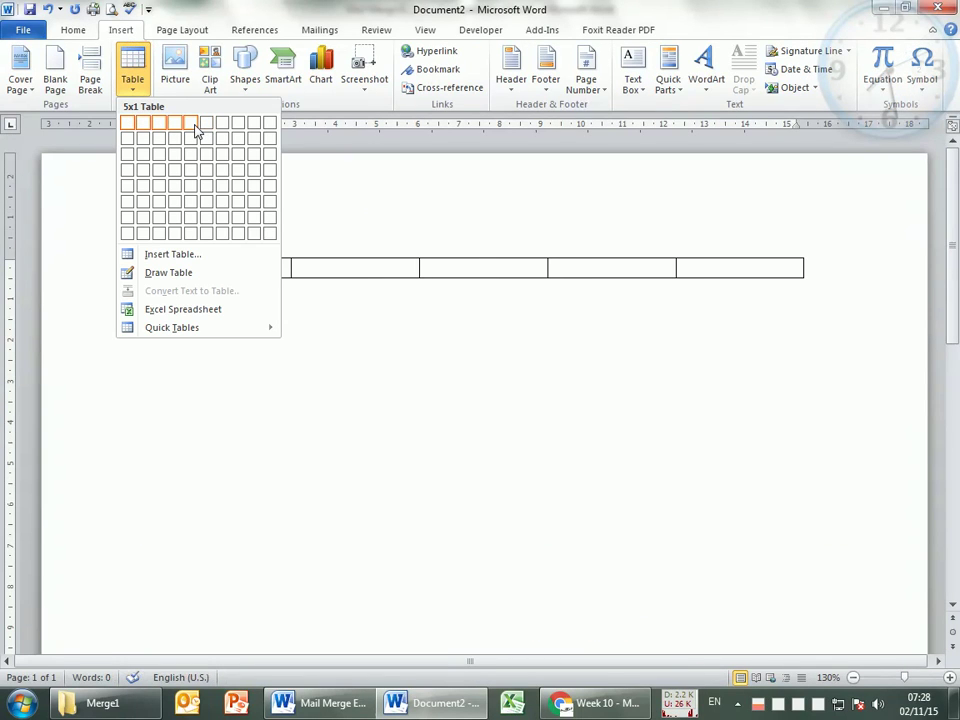
pyautogui.click(182, 255)
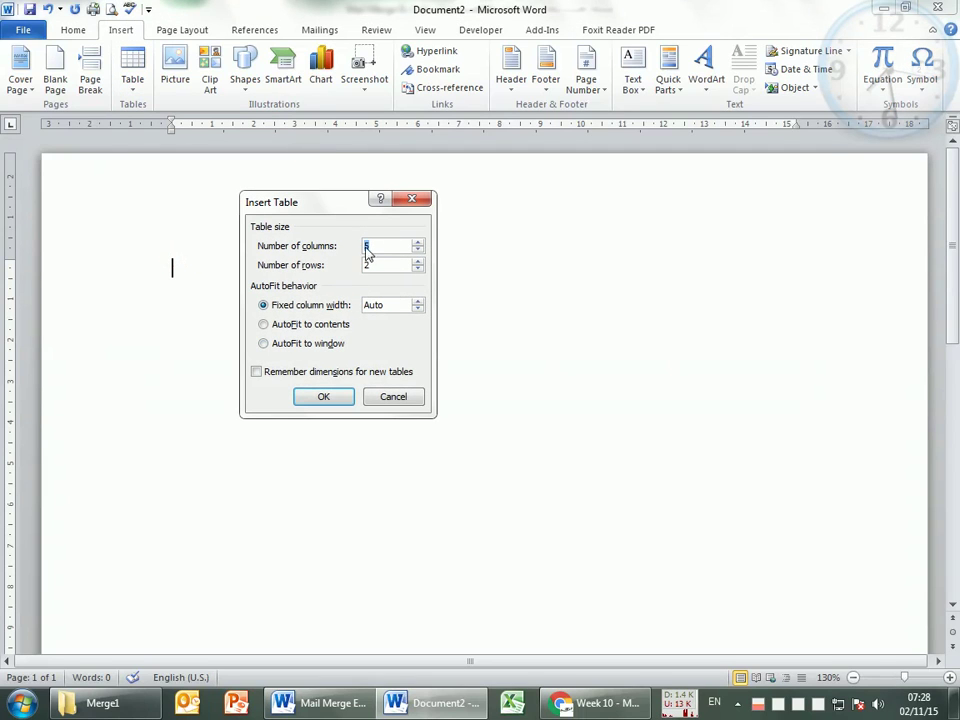
pyautogui.write('7')
pyautogui.click(333, 405)
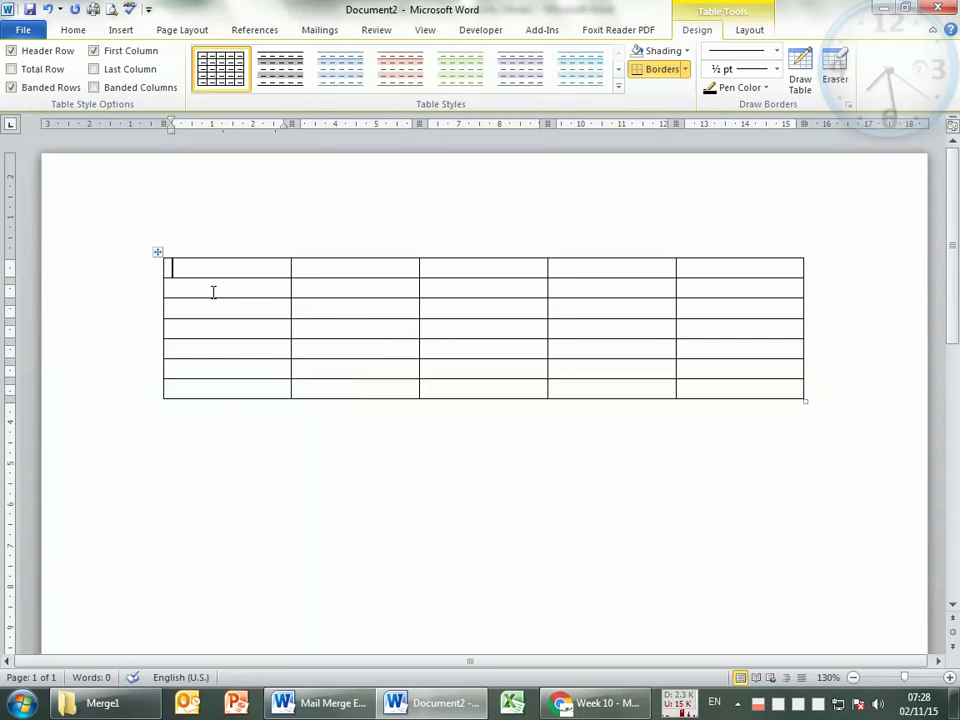
# - Copy the whole customer list from the exercise document and paste it into the new table
pyautogui.hotkey('alt', 'Tab')
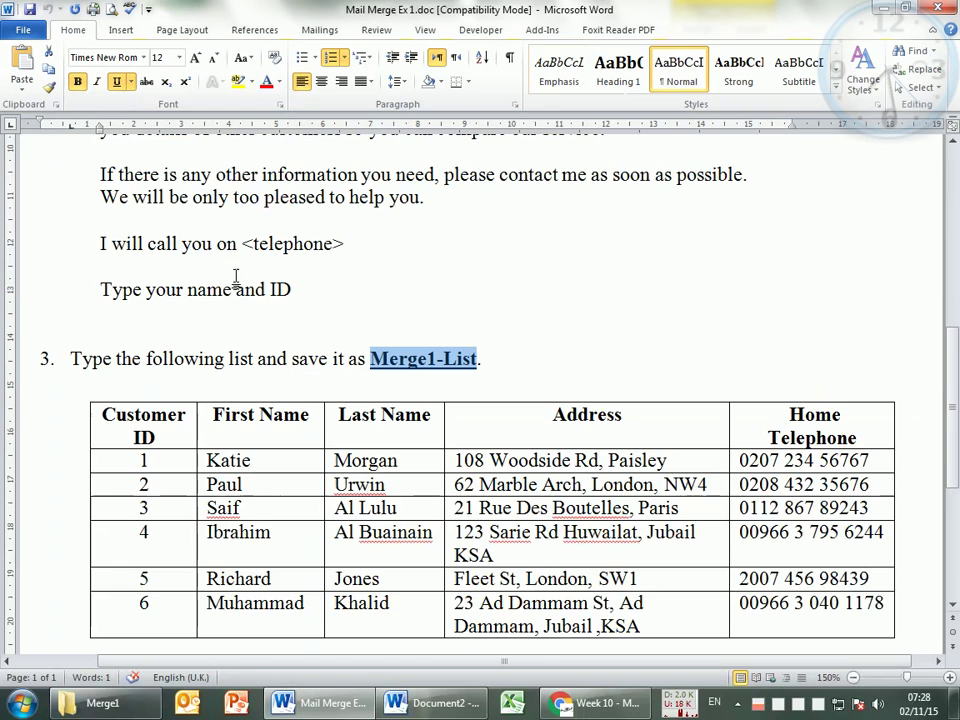
pyautogui.moveTo(103, 410); pyautogui.dragTo(880, 615)
pyautogui.hotkey('ctrl', 'c')
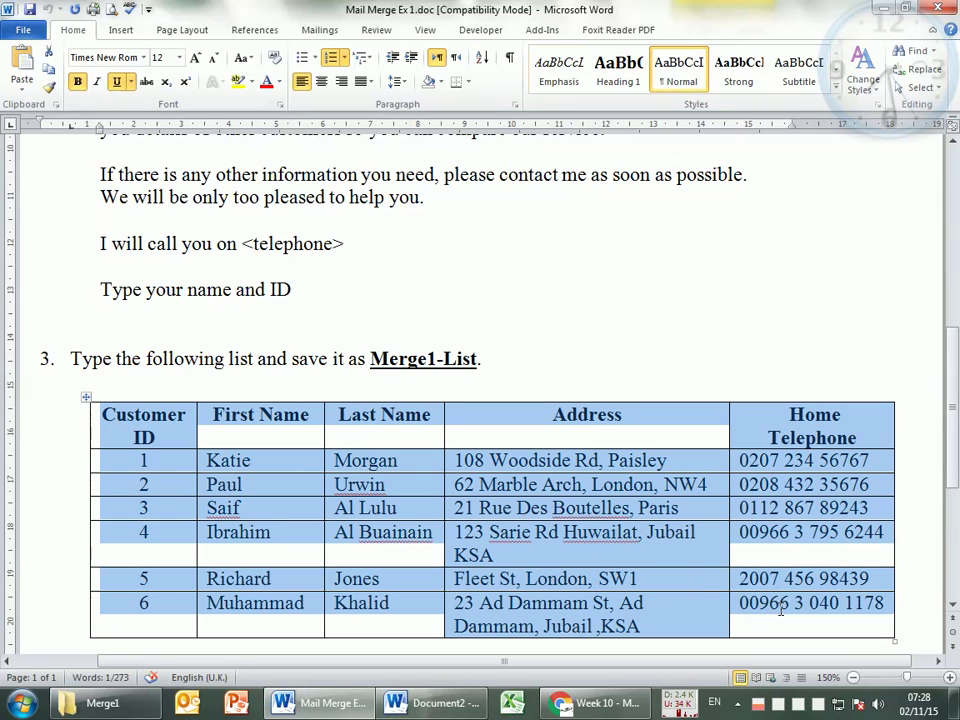
pyautogui.hotkey('alt', 'Tab')
pyautogui.hotkey('ctrl', 'v')
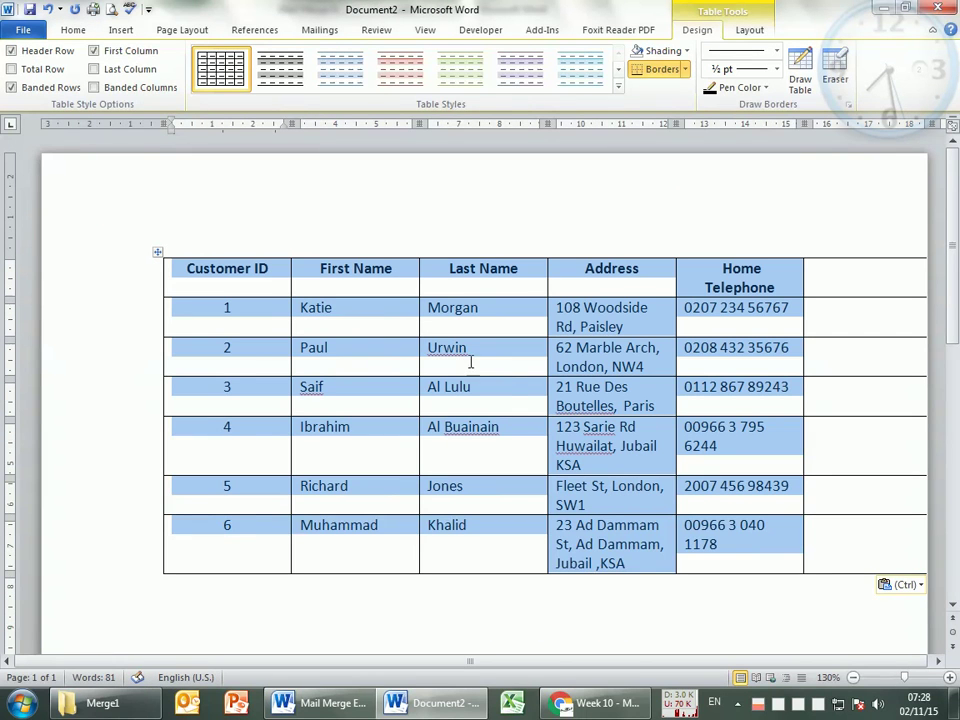
# - Try keeping only the text of the pasted list, and switch the paste option to Insert as New Rows
pyautogui.click(903, 584)
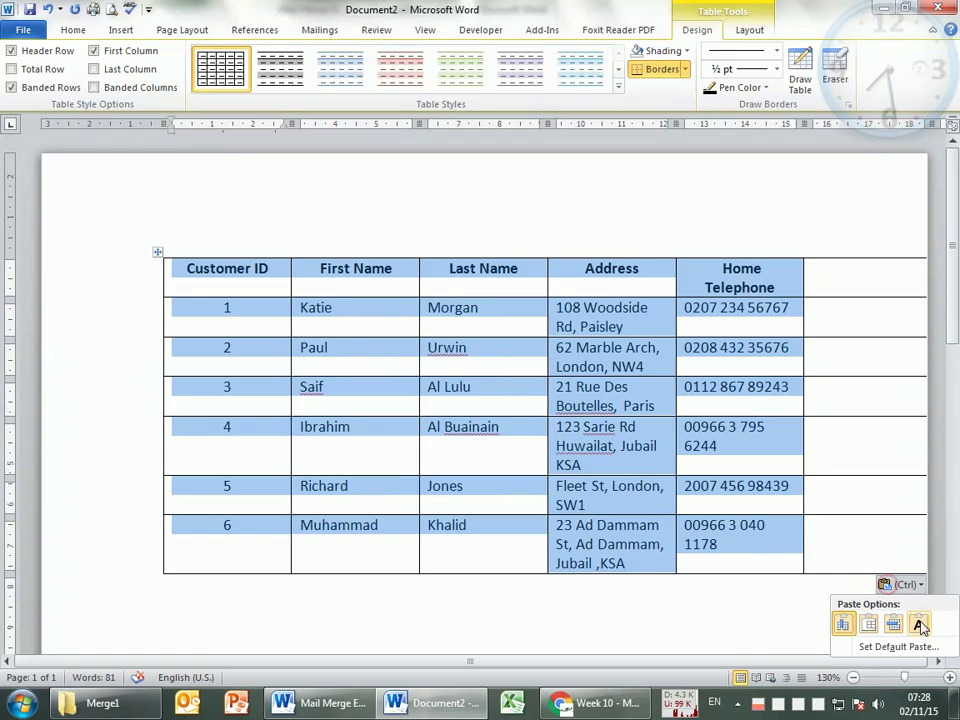
pyautogui.click(920, 620)
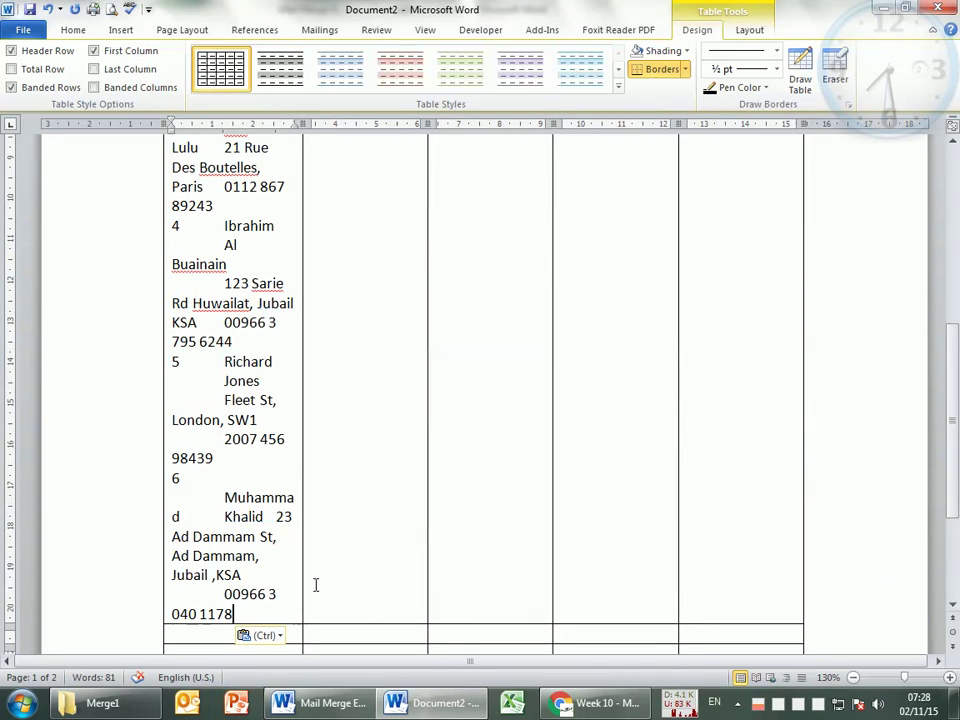
pyautogui.click(266, 635)
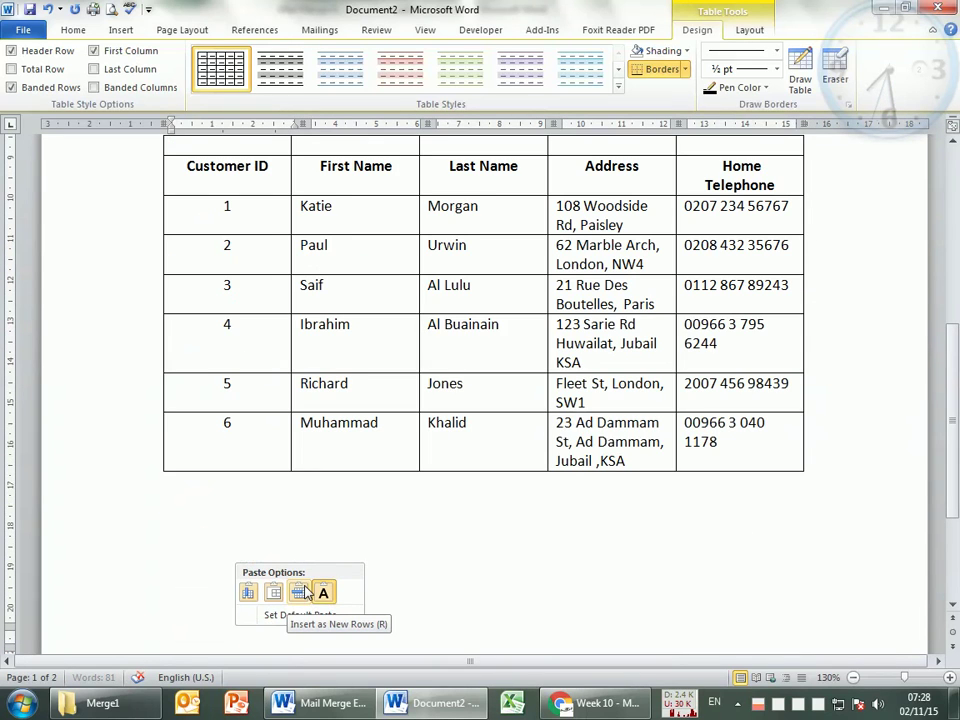
pyautogui.click(305, 591)
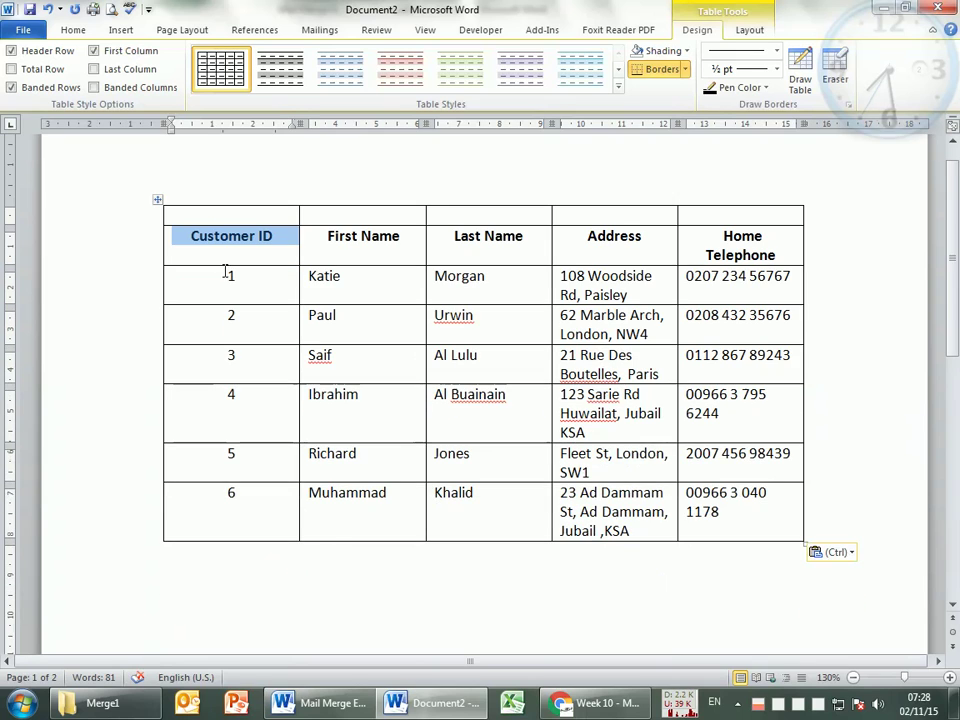
# - Delete the empty row above the table's header row
pyautogui.click(163, 213)
pyautogui.doubleClick(163, 213)
pyautogui.click(165, 213)
pyautogui.click(163, 213)
pyautogui.rightClick(163, 213)
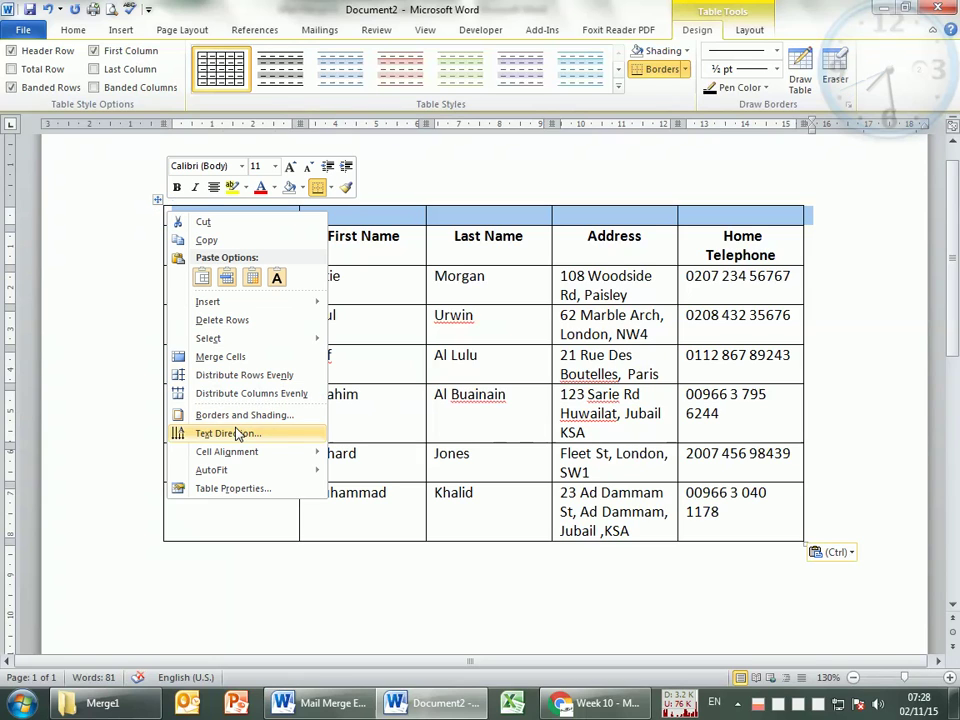
pyautogui.click(224, 320)
pyautogui.click(404, 484)
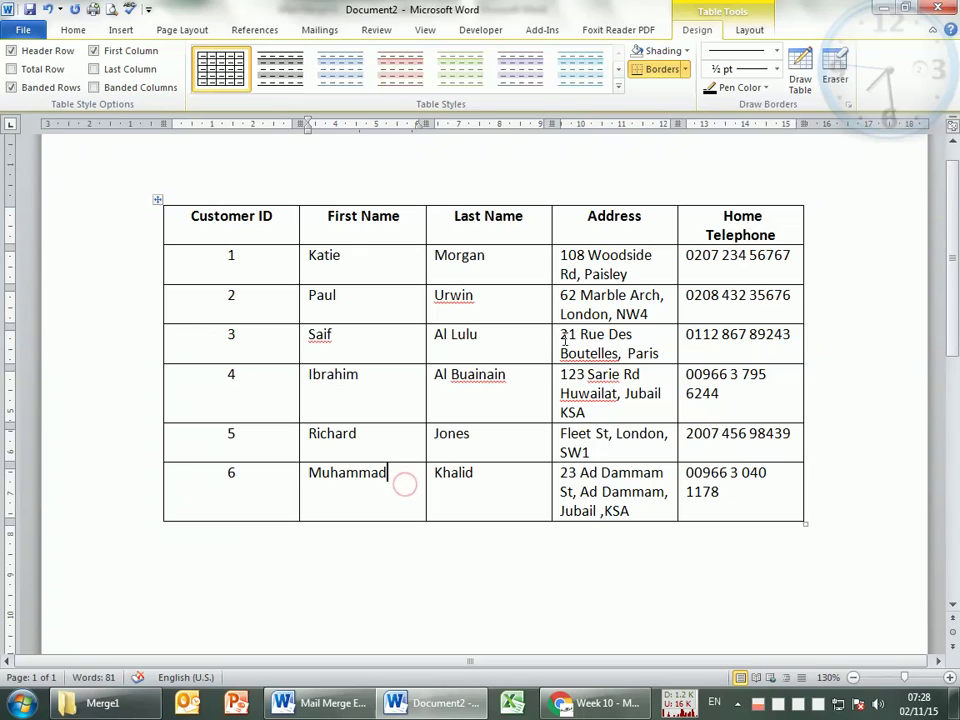
# - Narrow the Customer ID and First Name columns to suit their contents
pyautogui.doubleClick(298, 217)
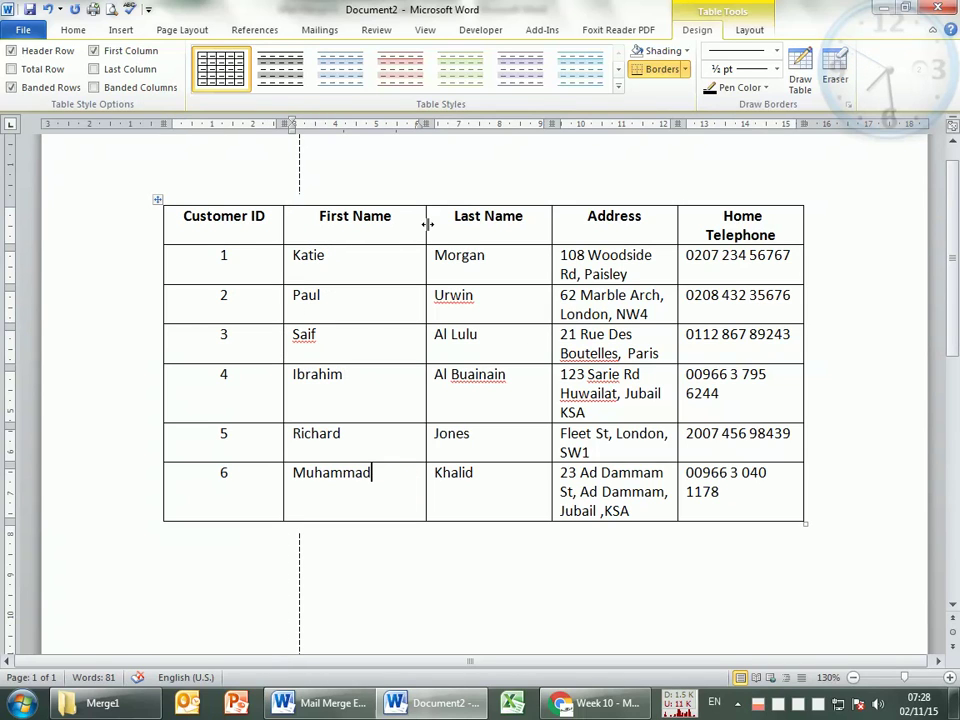
pyautogui.moveTo(424, 228); pyautogui.dragTo(397, 221)
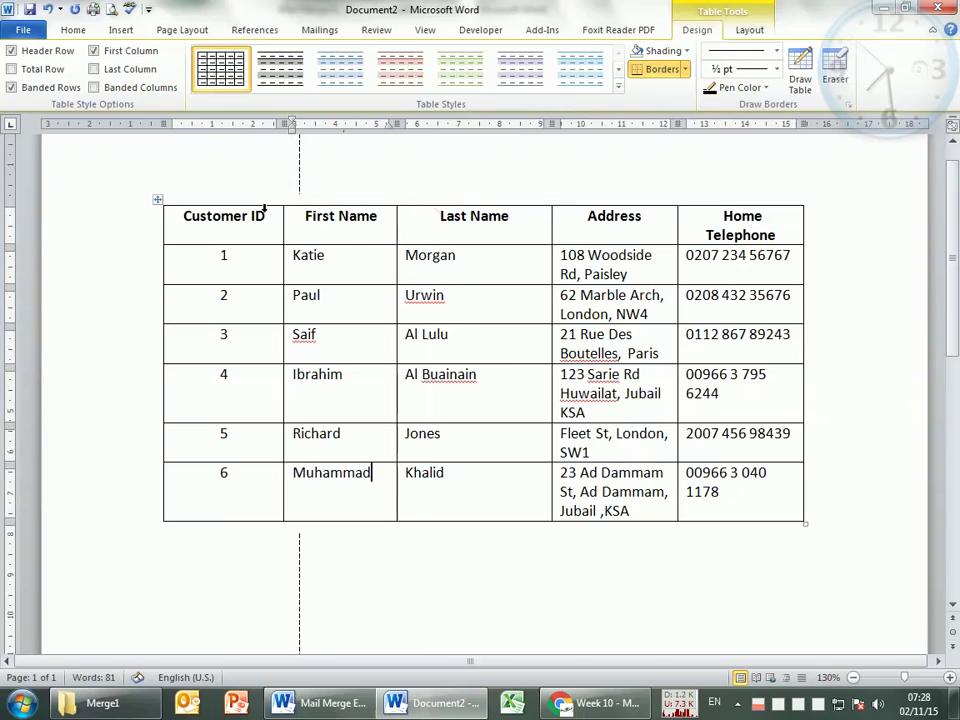
# - Review the table's header row from Customer ID to Home Telephone and the page around the table
pyautogui.moveTo(171, 217); pyautogui.dragTo(745, 235)
pyautogui.click(742, 234)
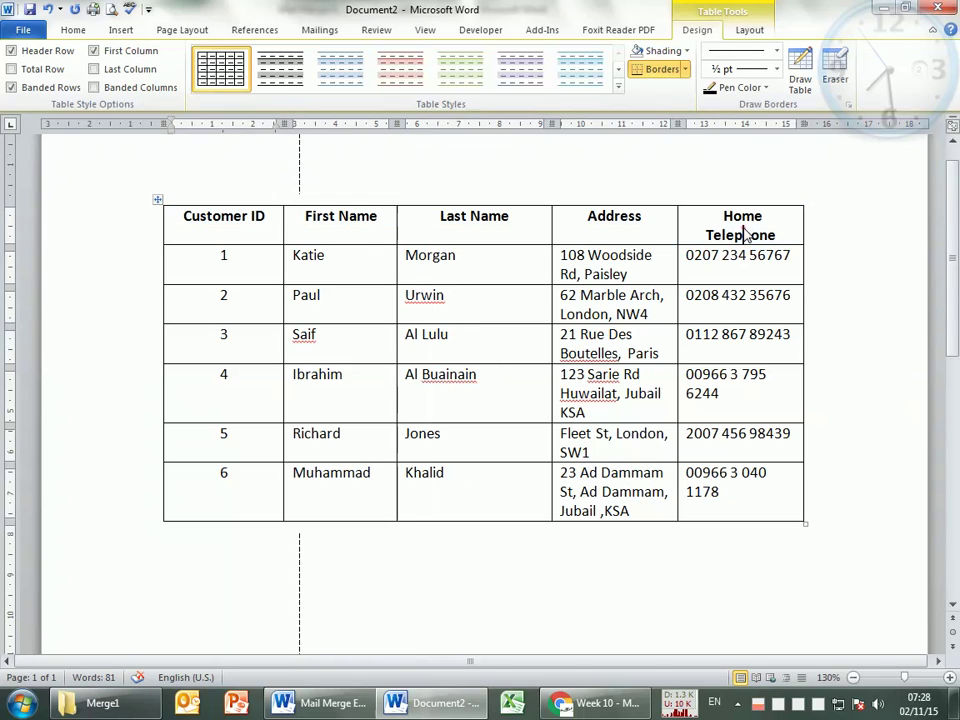
pyautogui.click(549, 222)
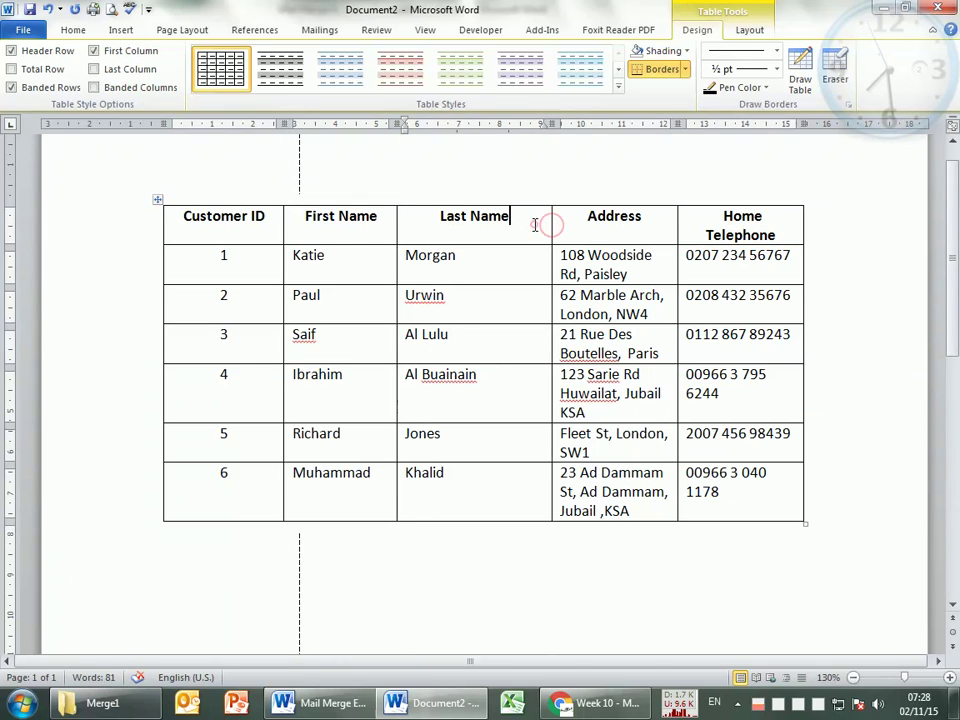
pyautogui.click(379, 220)
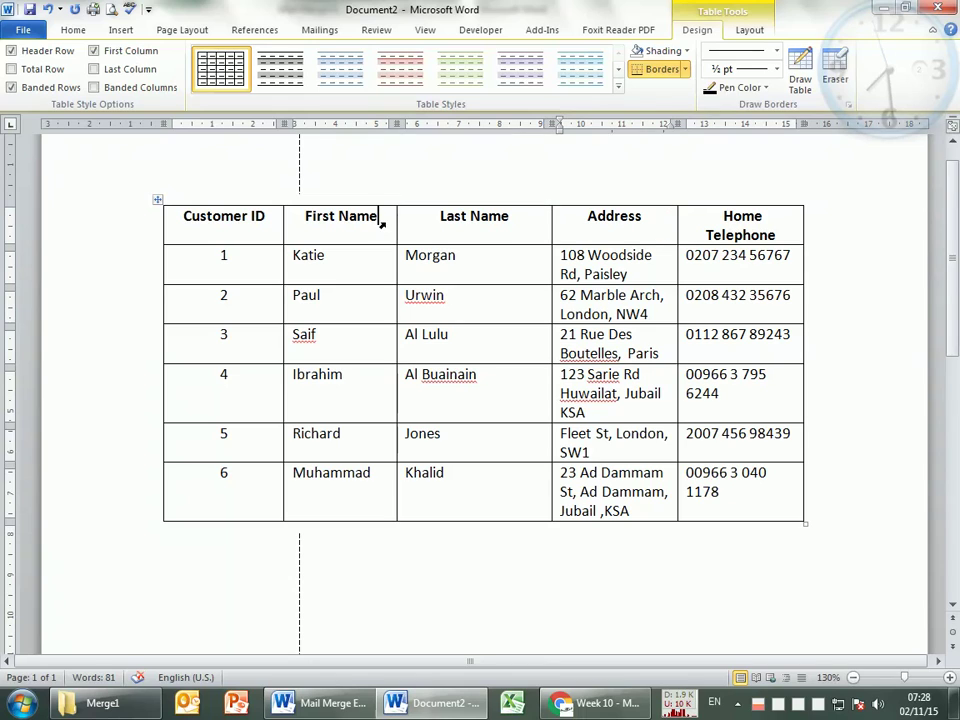
pyautogui.click(786, 235)
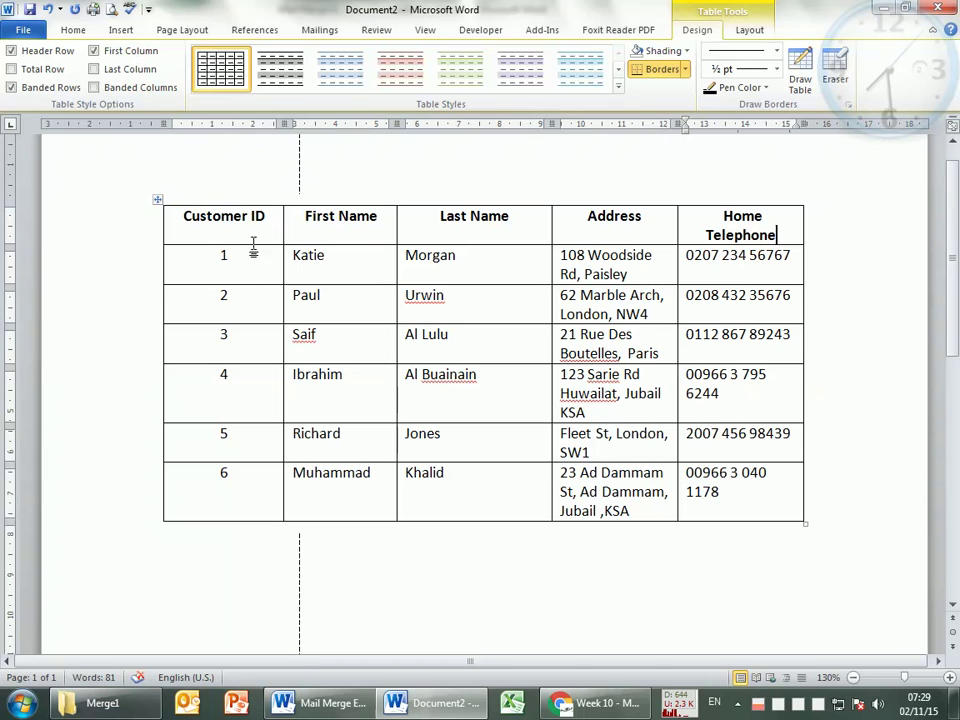
pyautogui.scroll(-3, 477, 463)
pyautogui.scroll(4, 467, 461)
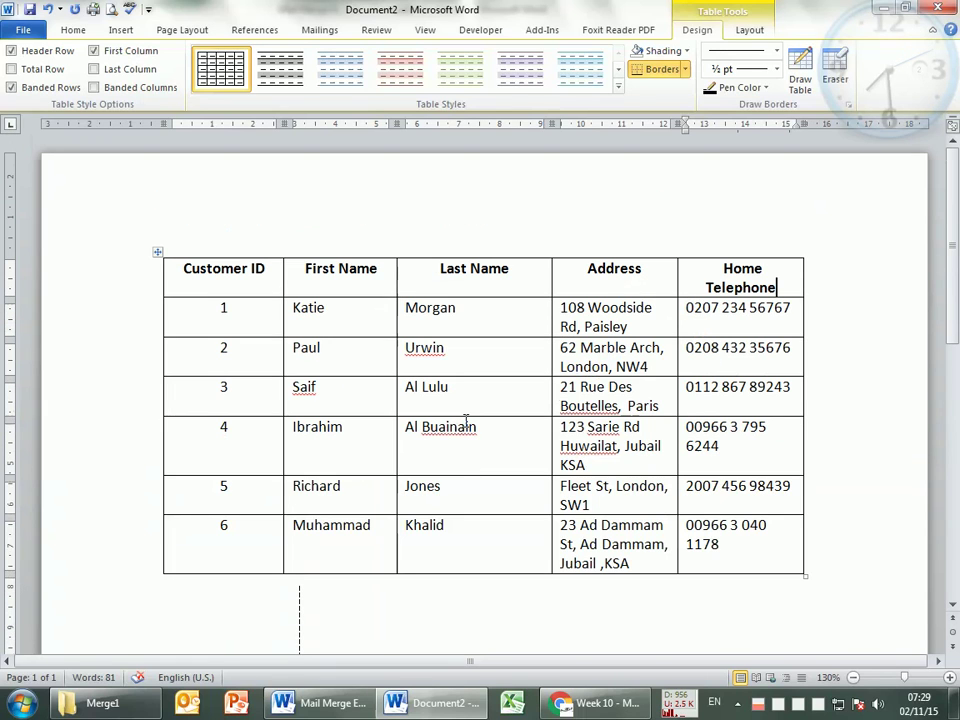
# - Save the customer list as the Word document Merge1-List.docx in the Merge1 folder and close it
pyautogui.click(31, 10)
pyautogui.click(330, 173)
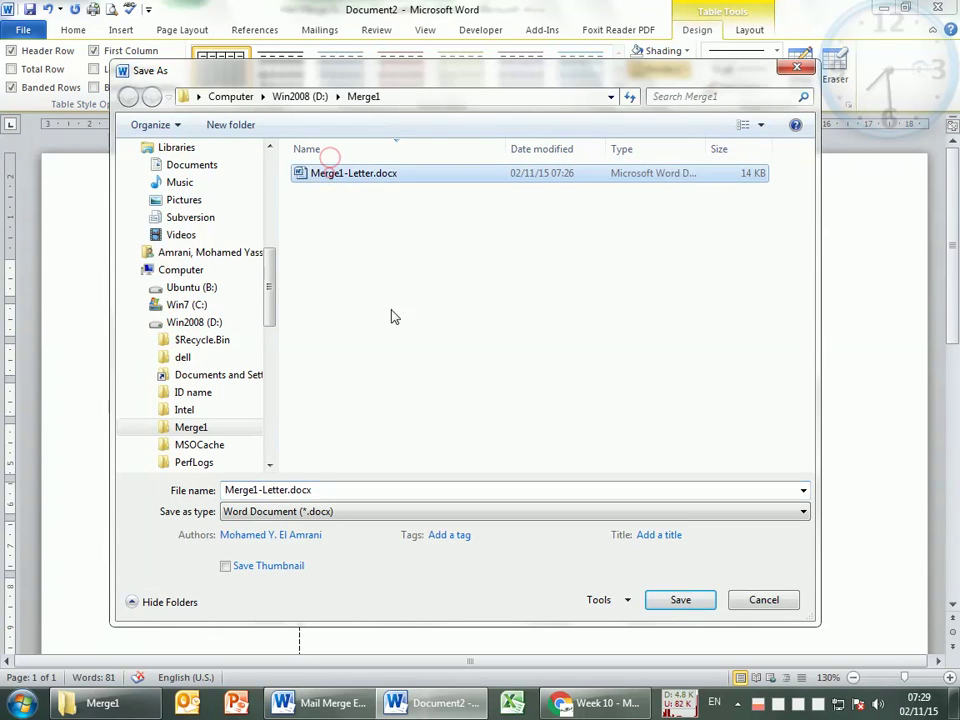
pyautogui.click(300, 490)
pyautogui.click(268, 489)
pyautogui.hotkey('shift', 'Right')
pyautogui.hotkey('shift', 'Right')
pyautogui.write('ist')
pyautogui.hotkey('ctrl', 'a')
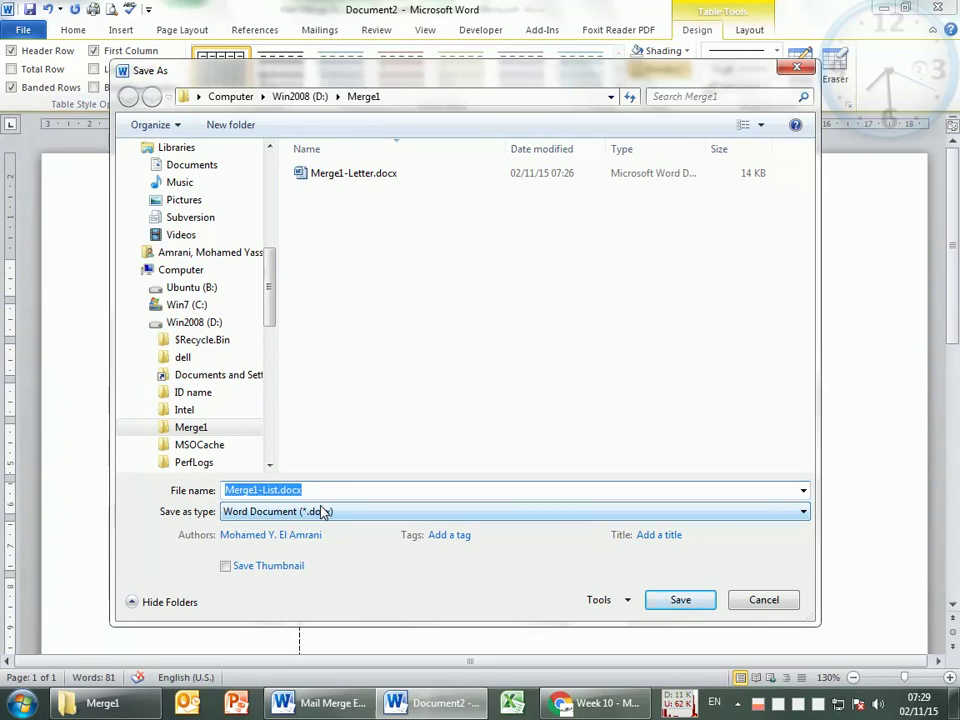
pyautogui.press('Return')
pyautogui.click(939, 10)
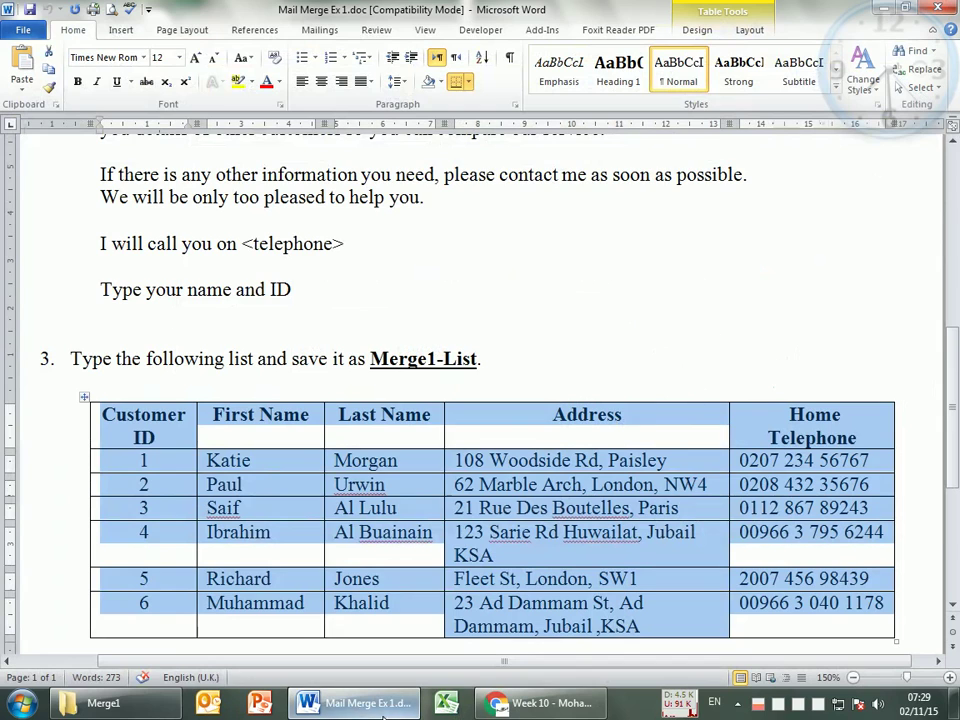
# - Open Merge1-Letter.docx from the Merge1 folder in a maximized window and examine the <Name> placeholder in its greeting
pyautogui.click(103, 703)
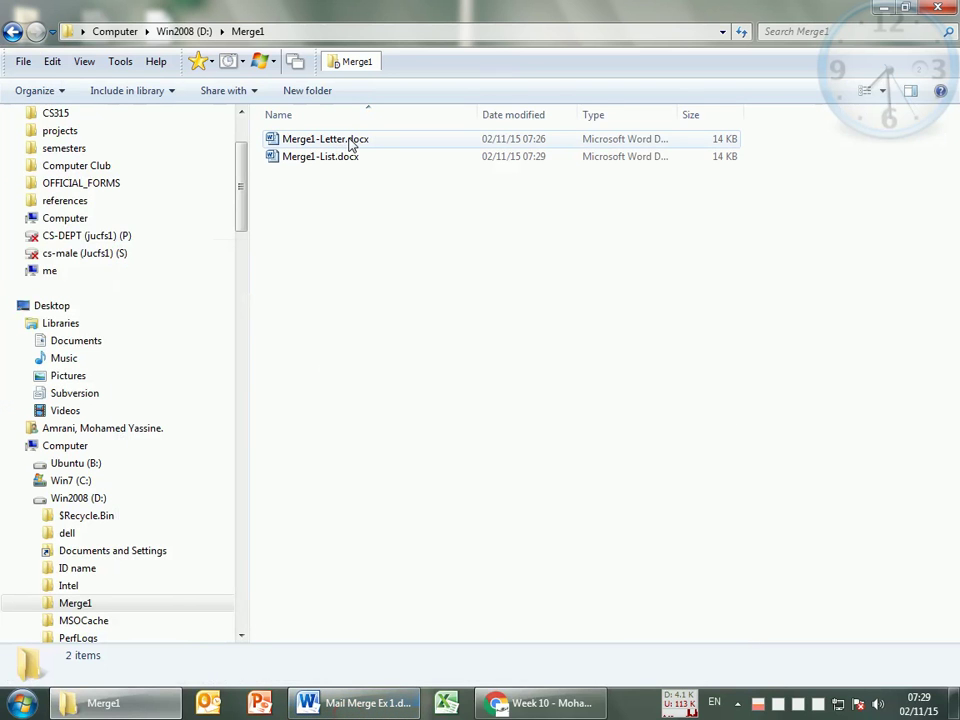
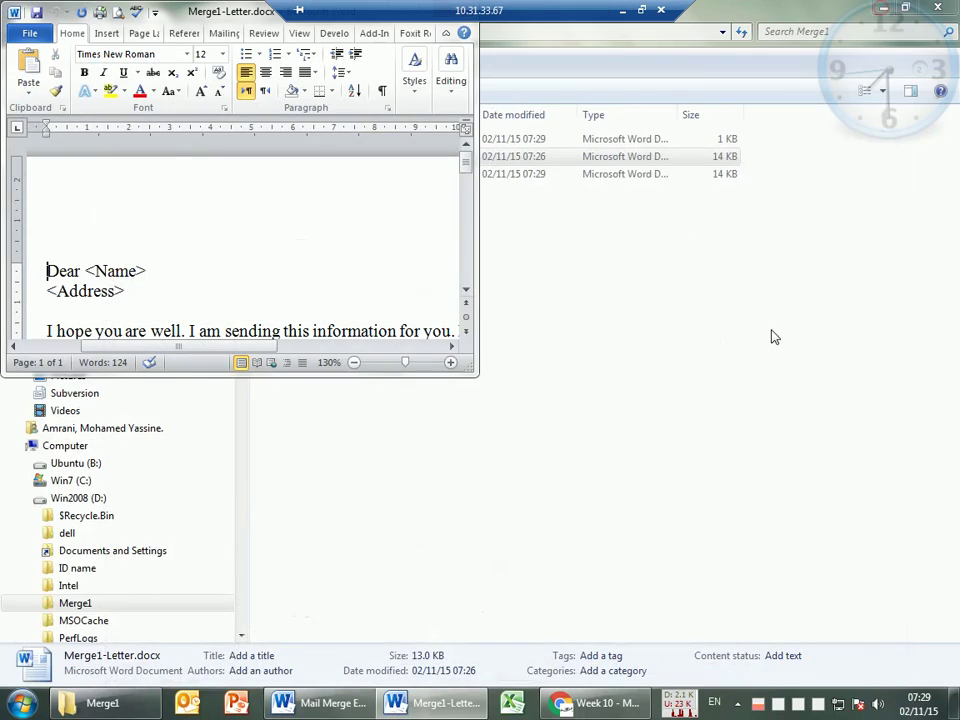
pyautogui.doubleClick(173, 13)
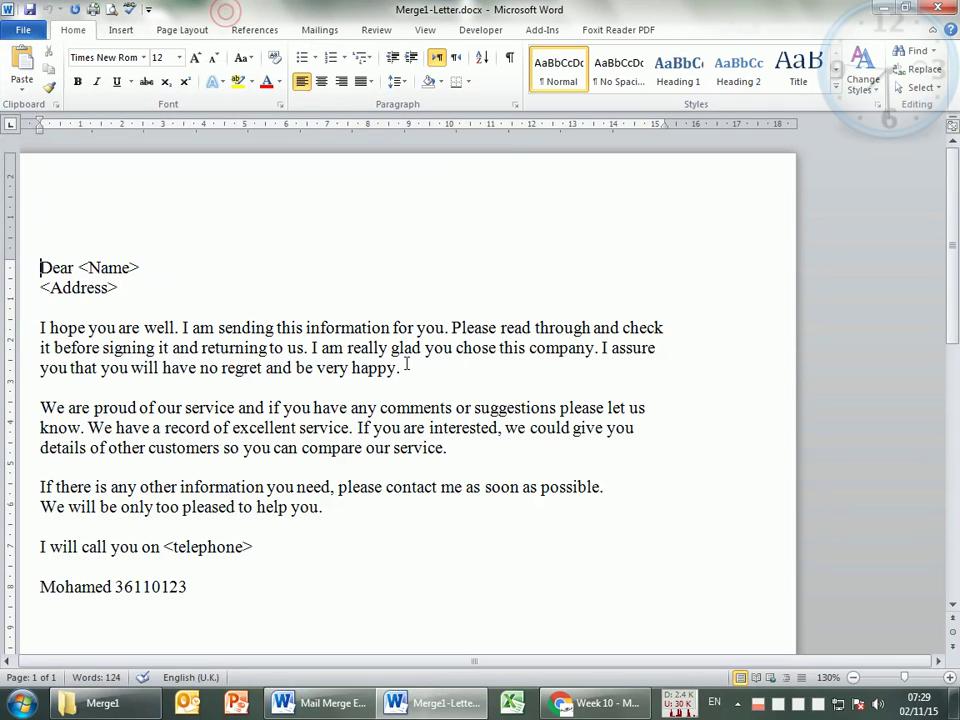
pyautogui.scroll(-1, 207, 342)
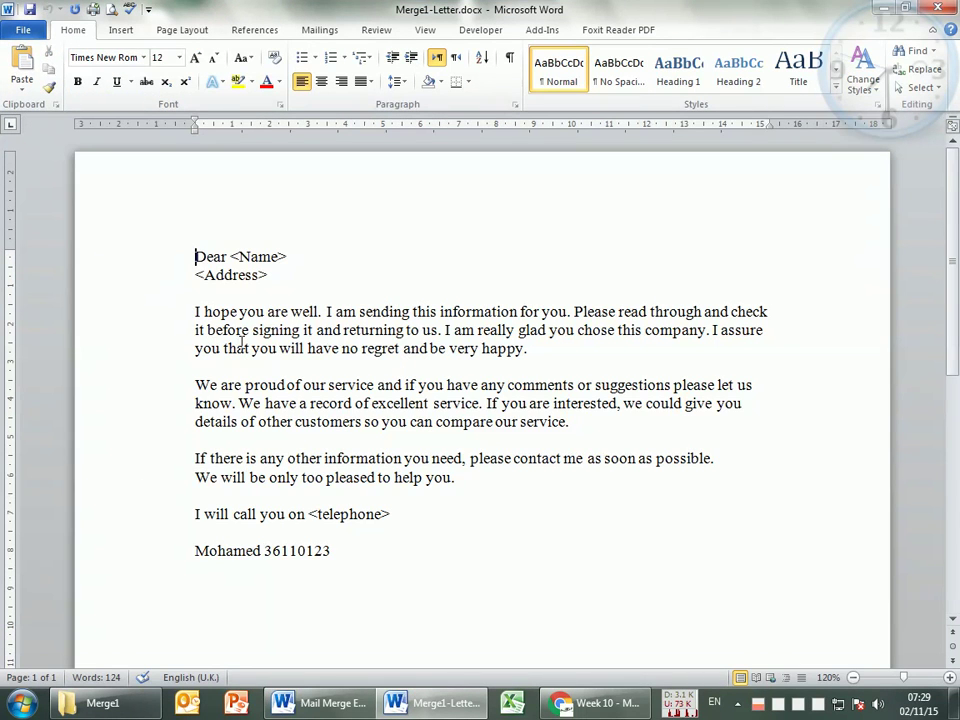
pyautogui.moveTo(231, 257); pyautogui.dragTo(287, 256)
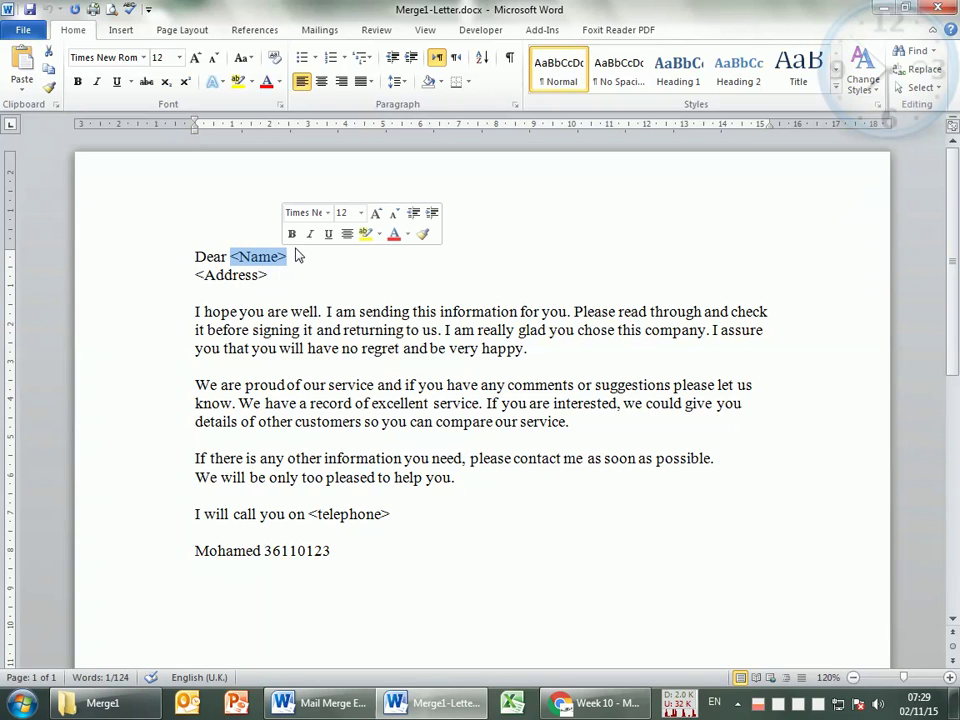
# - Return to the Merge1 folder and open Merge1-List.docx to view its customer table
pyautogui.hotkey('alt', 'Tab')
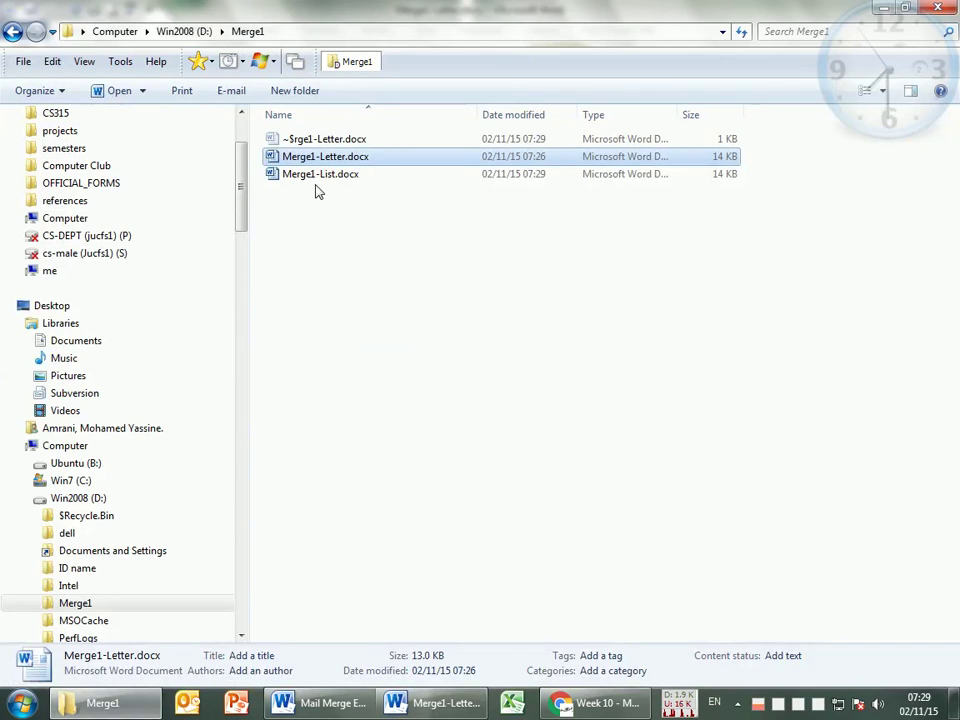
pyautogui.click(322, 175)
pyautogui.doubleClick(322, 175)
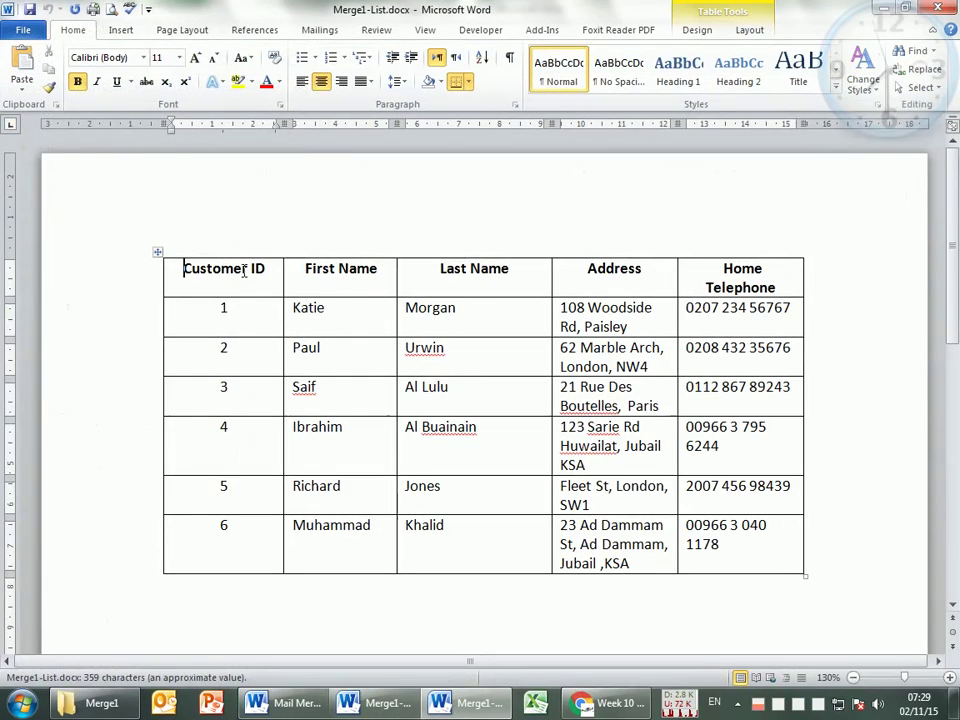
# - Compare the <Address> placeholder in Merge1-Letter.docx with the Address column heading in Merge1-List.docx
pyautogui.hotkey('alt', 'Tab')
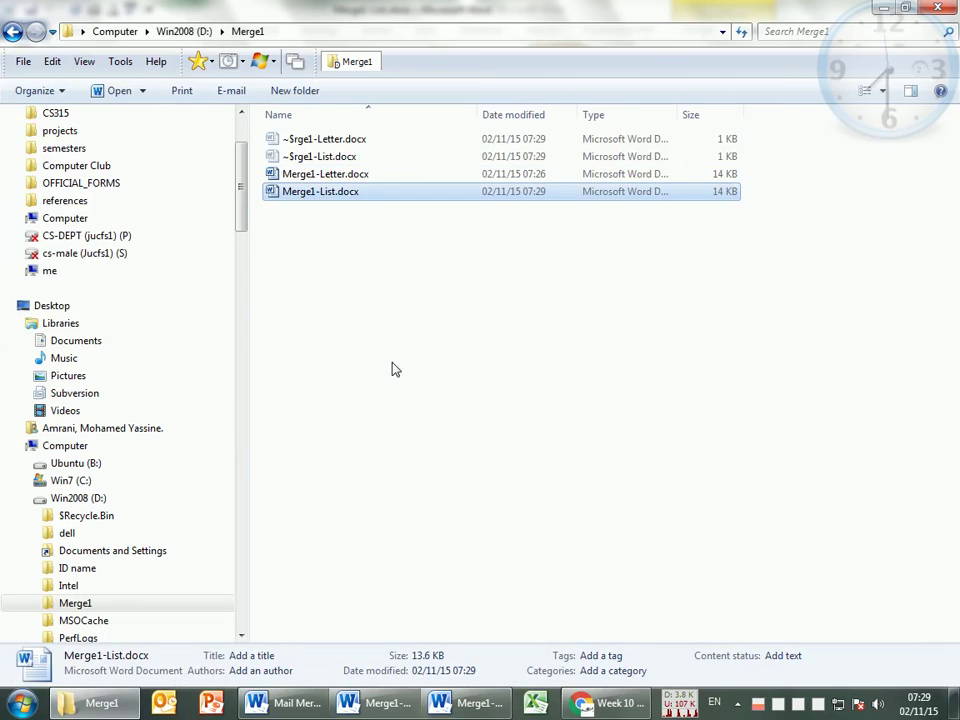
pyautogui.hotkey('alt', 'Tab')
pyautogui.press('Tab')
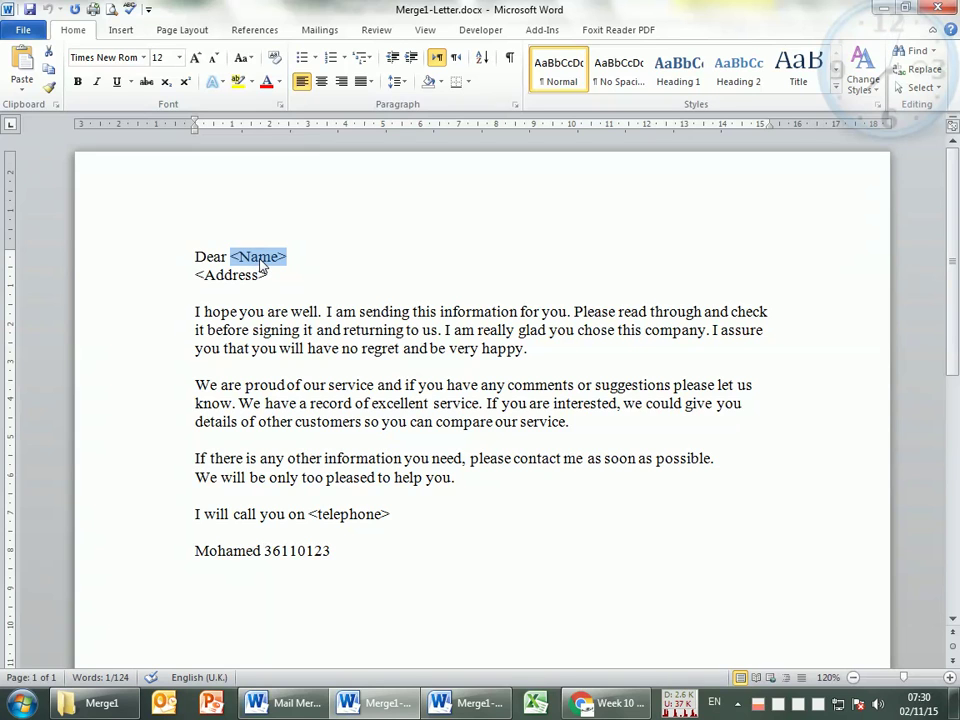
pyautogui.click(236, 270)
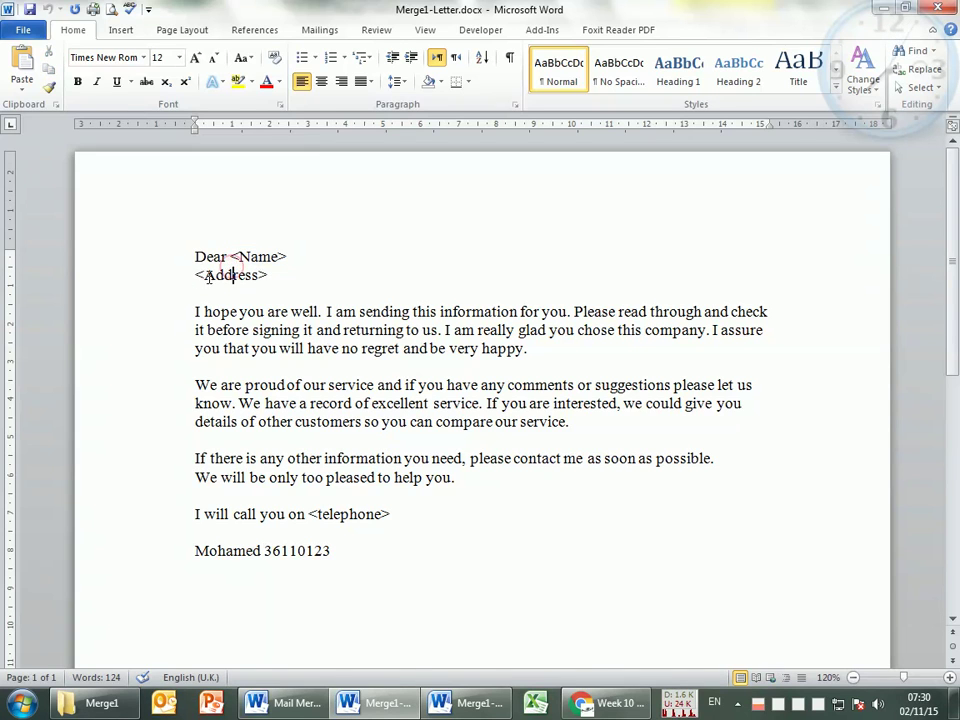
pyautogui.hotkey('alt', 'Tab')
pyautogui.hotkey('alt', 'Tab')
pyautogui.press('Tab')
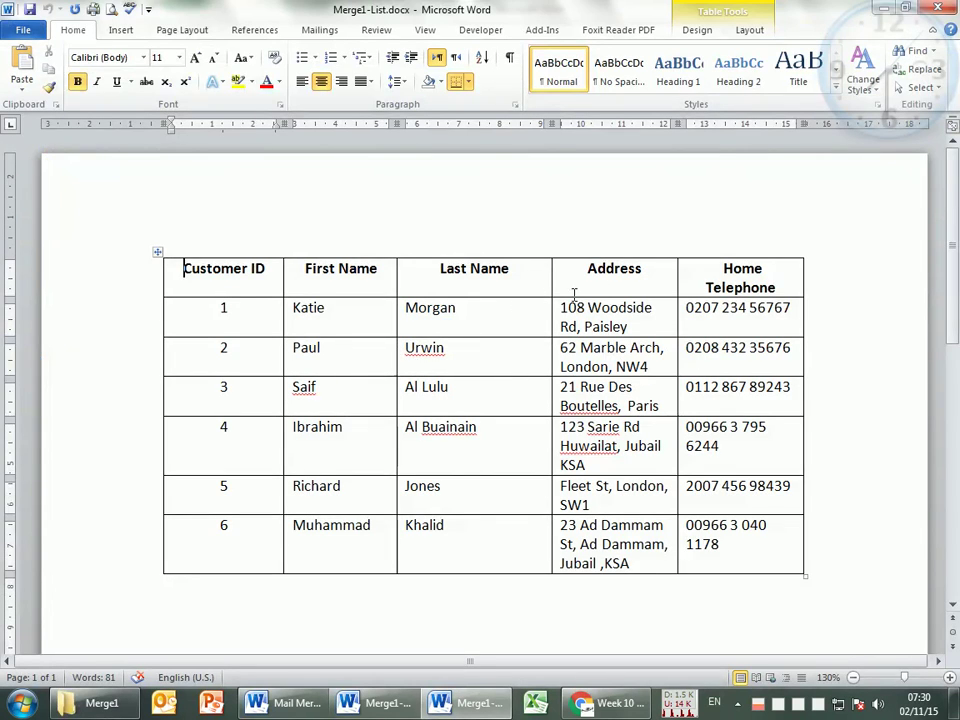
pyautogui.doubleClick(600, 269)
# - Compare the letter's <telephone> placeholder with the Home Telephone column heading in Merge1-List.docx
pyautogui.hotkey('alt', 'Tab')
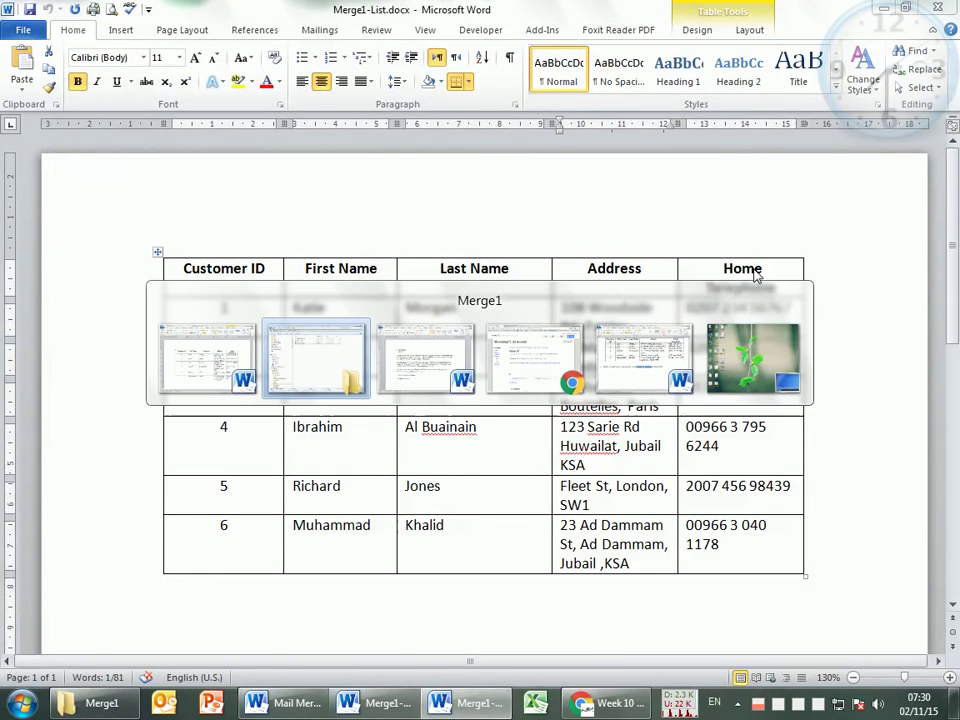
pyautogui.hotkey('alt', 'Tab')
pyautogui.press('Tab')
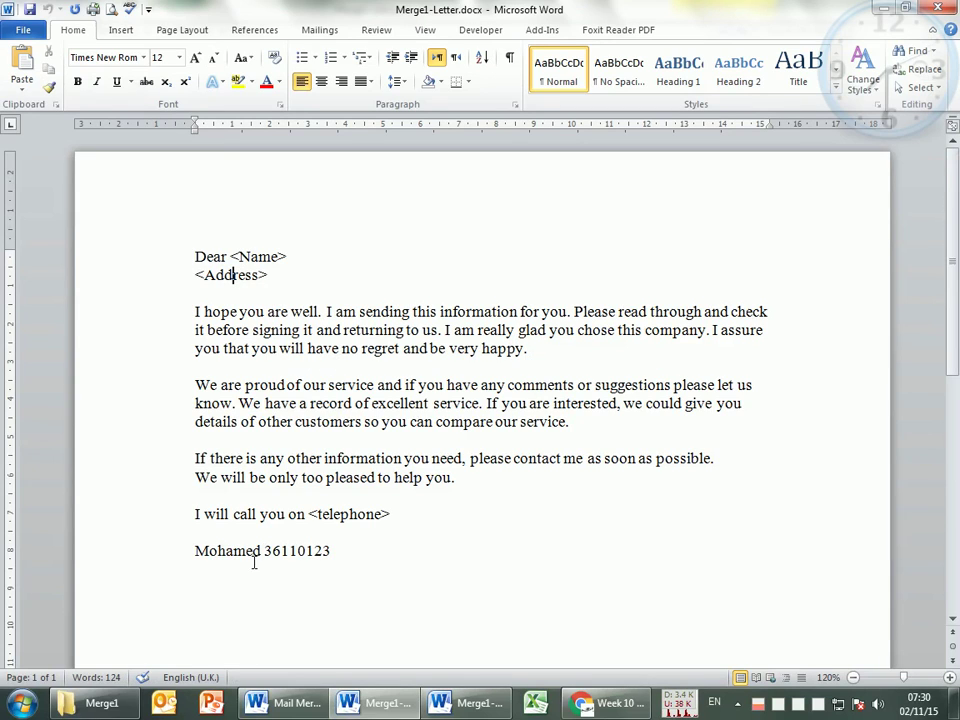
pyautogui.moveTo(310, 514); pyautogui.dragTo(388, 514)
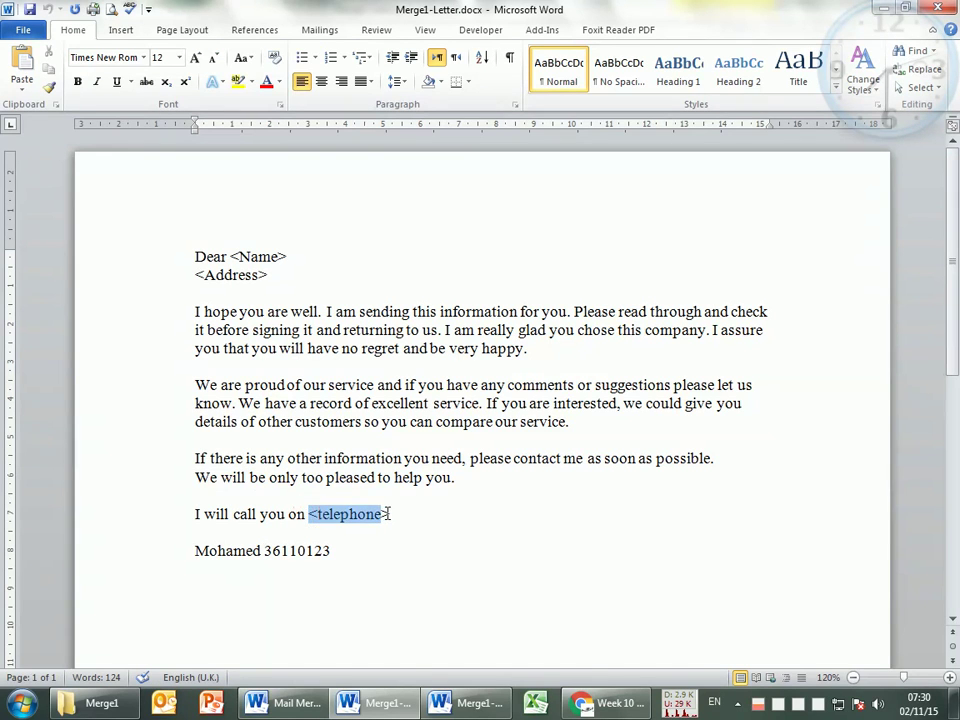
pyautogui.hotkey('alt', 'Tab')
pyautogui.hotkey('alt', 'Tab')
pyautogui.press('Tab')
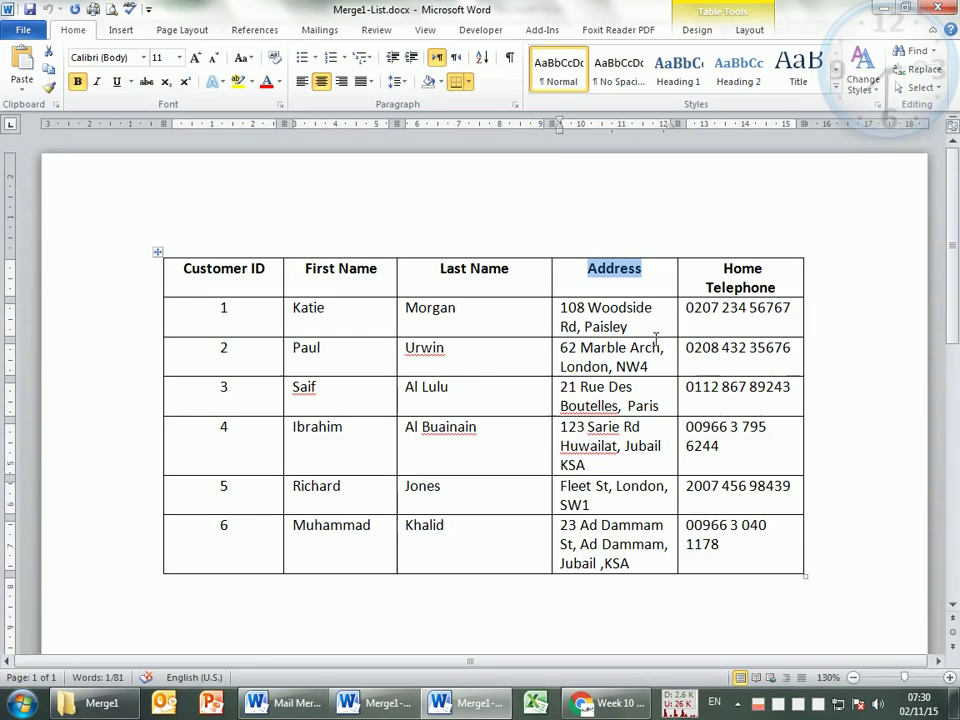
pyautogui.moveTo(681, 270); pyautogui.dragTo(776, 287)
pyautogui.doubleClick(776, 287)
pyautogui.click(777, 287)
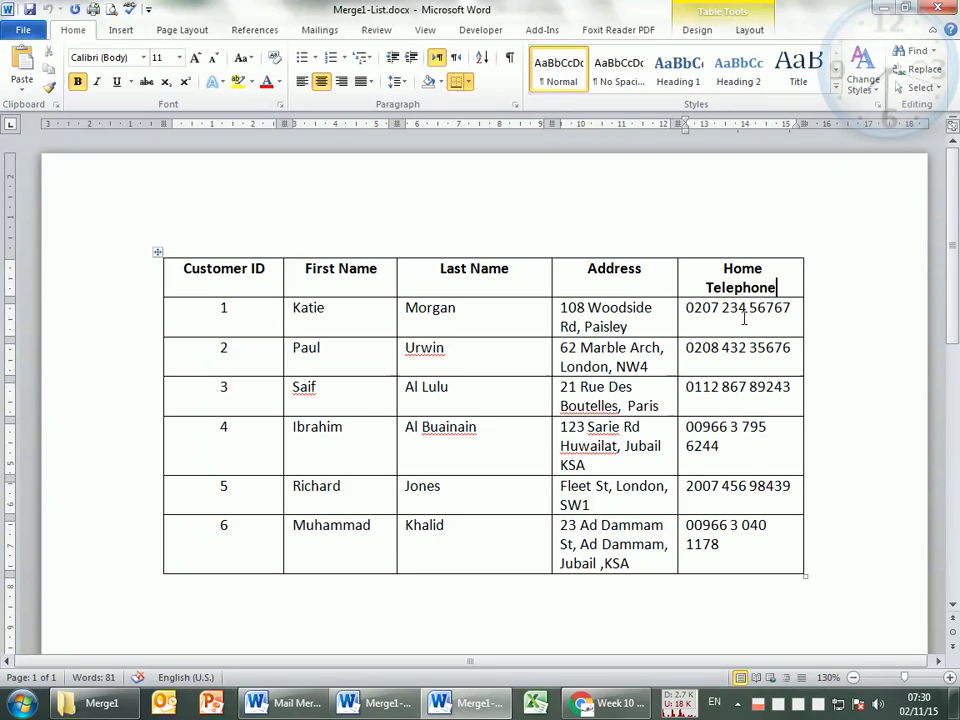
# - Examine the customer records from First Name to Home Telephone against the letter's placeholders and return to Merge1-Letter.docx
pyautogui.moveTo(291, 322); pyautogui.dragTo(724, 523)
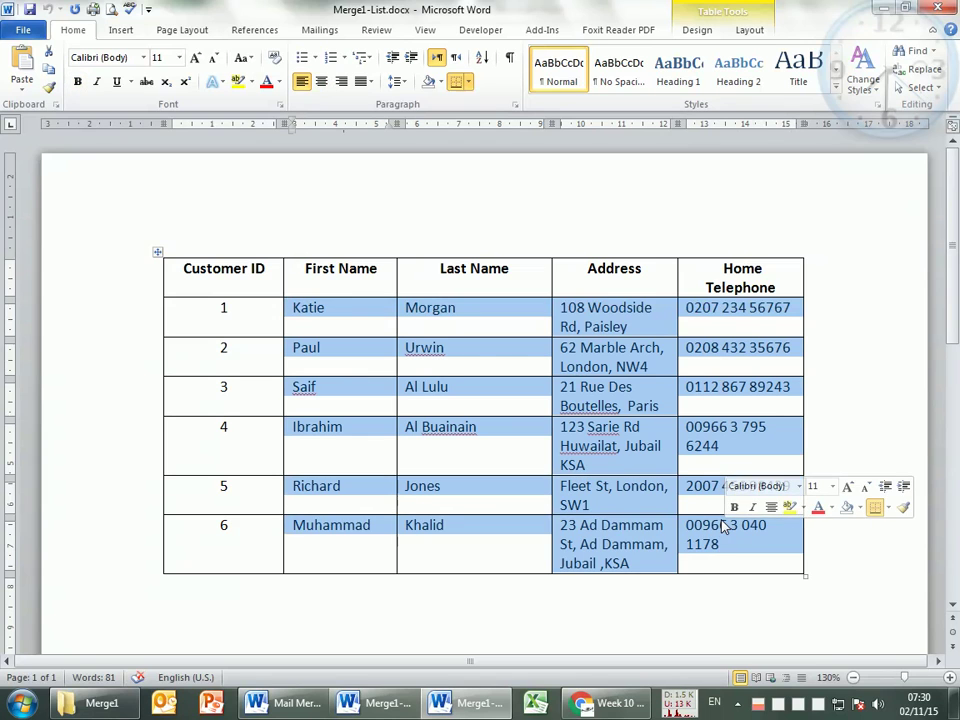
pyautogui.hotkey('alt', 'Tab')
pyautogui.hotkey('alt', 'Tab')
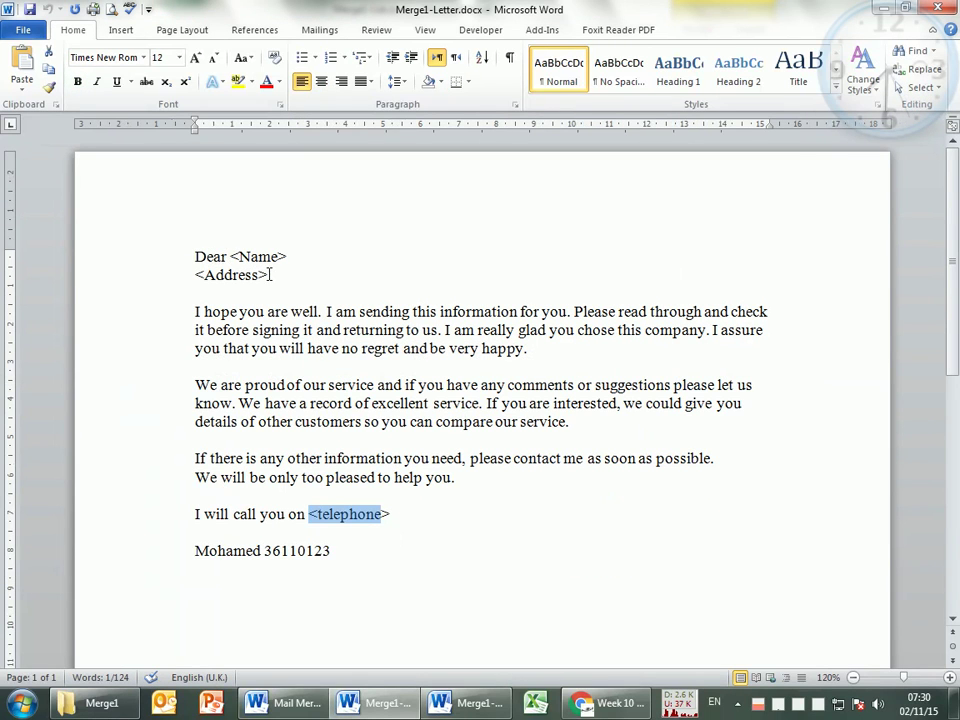
pyautogui.hotkey('alt', 'Tab')
pyautogui.hotkey('alt', 'Tab')
pyautogui.hotkey('alt', 'Tab')
pyautogui.click(330, 326)
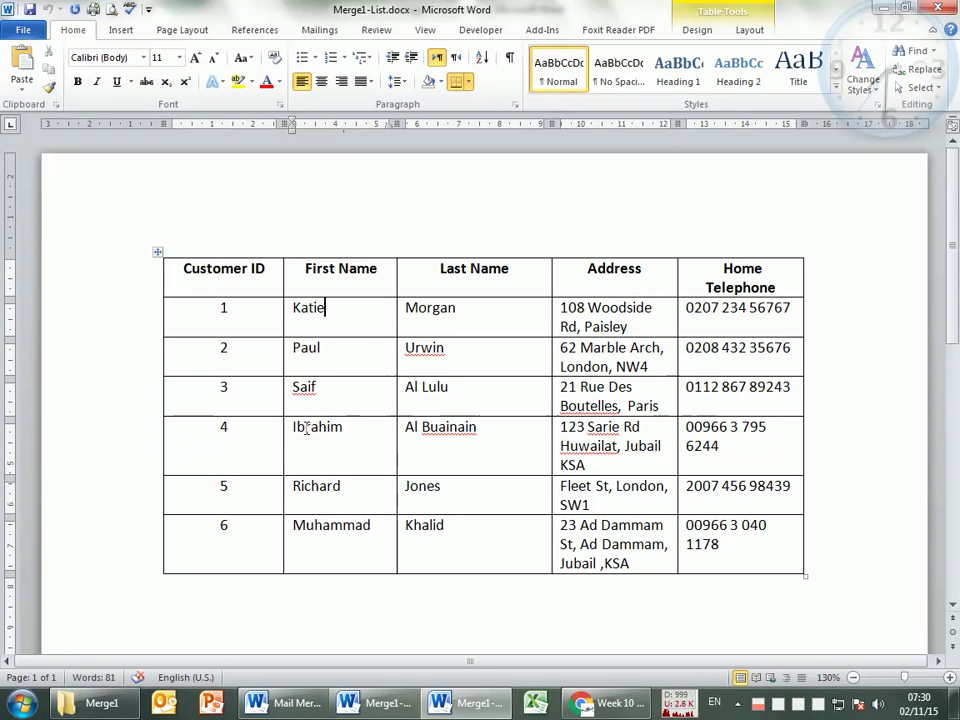
pyautogui.hotkey('alt', 'Tab')
pyautogui.click(362, 280)
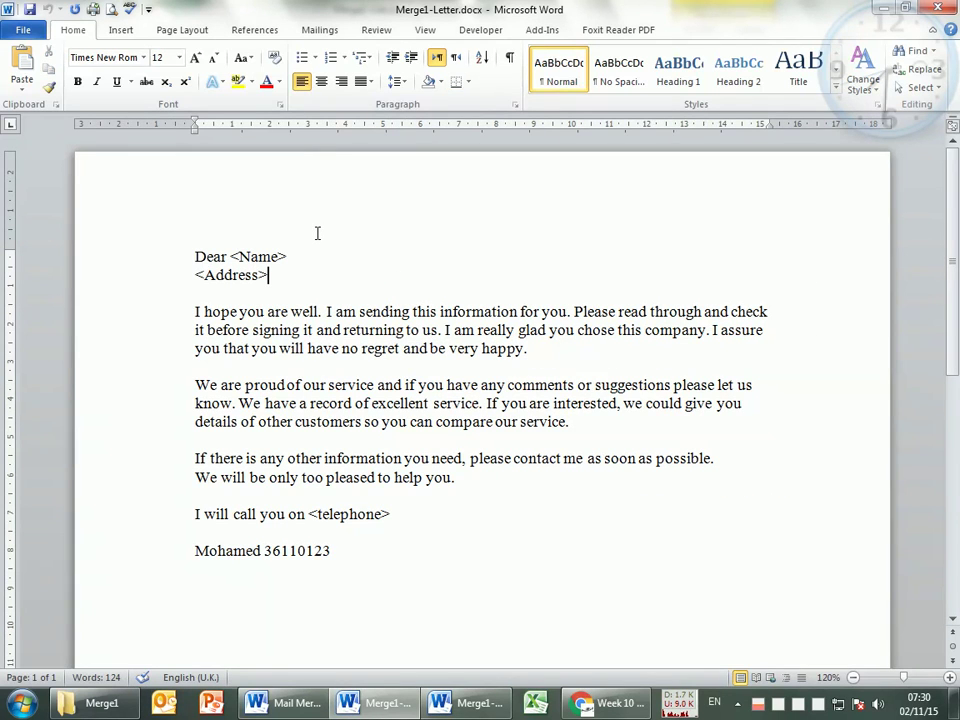
# - Attach the existing list Merge1-List.docx from the Merge1 folder on drive D as the letter's mail merge recipients
pyautogui.click(320, 30)
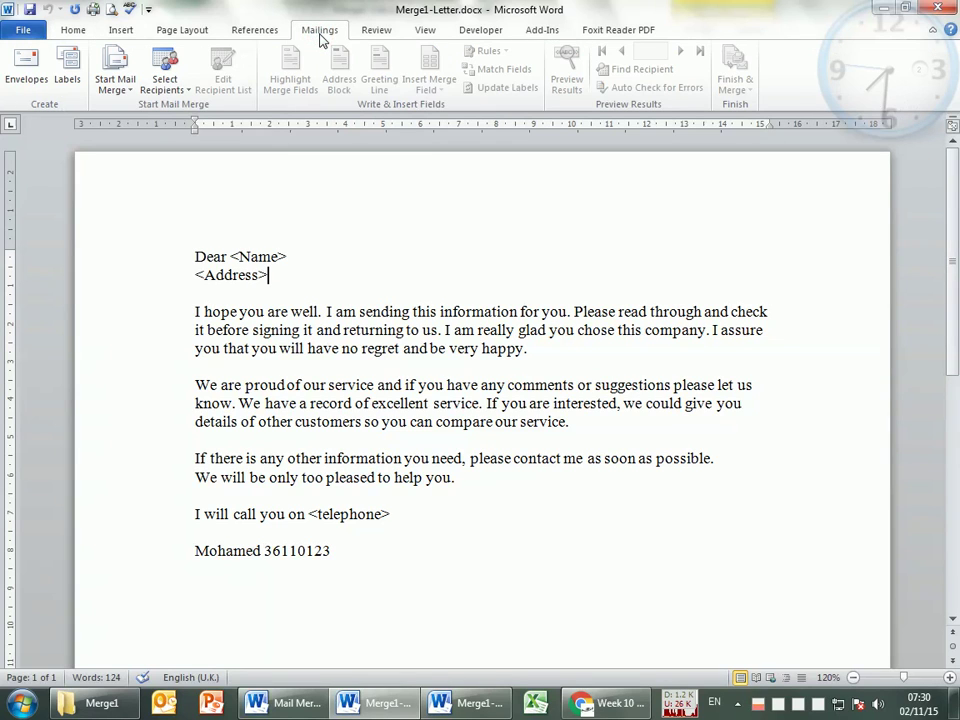
pyautogui.click(176, 90)
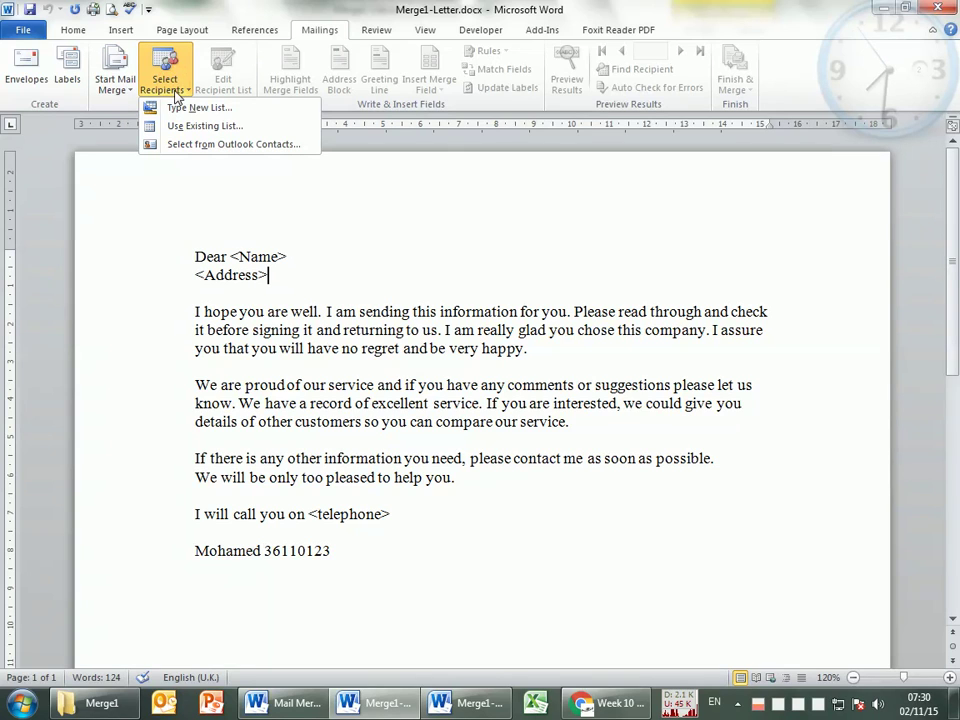
pyautogui.click(183, 90)
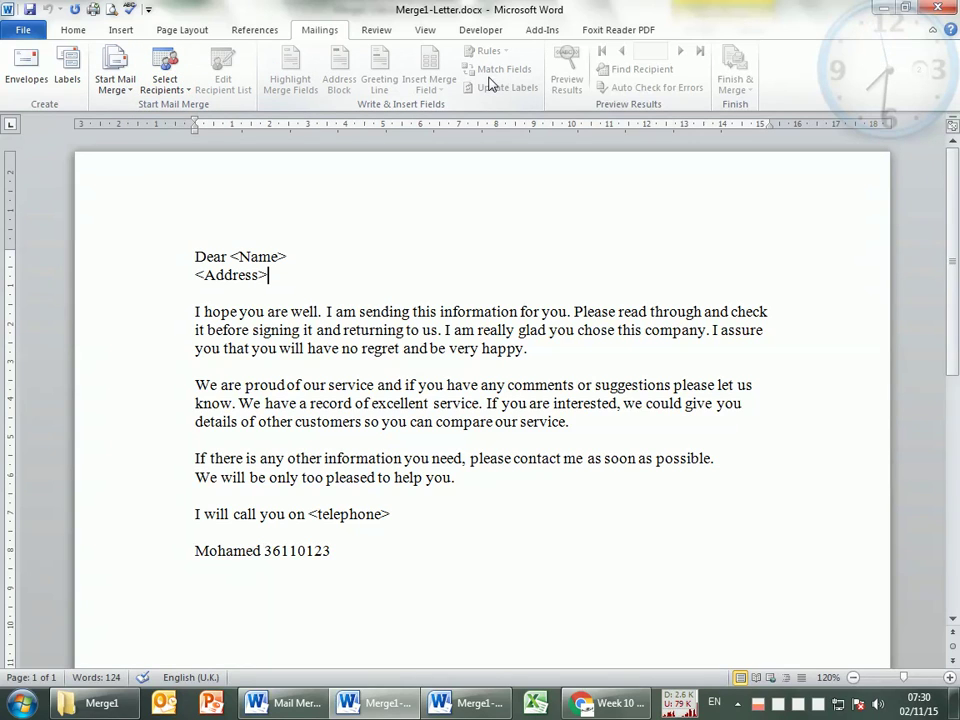
pyautogui.click(165, 84)
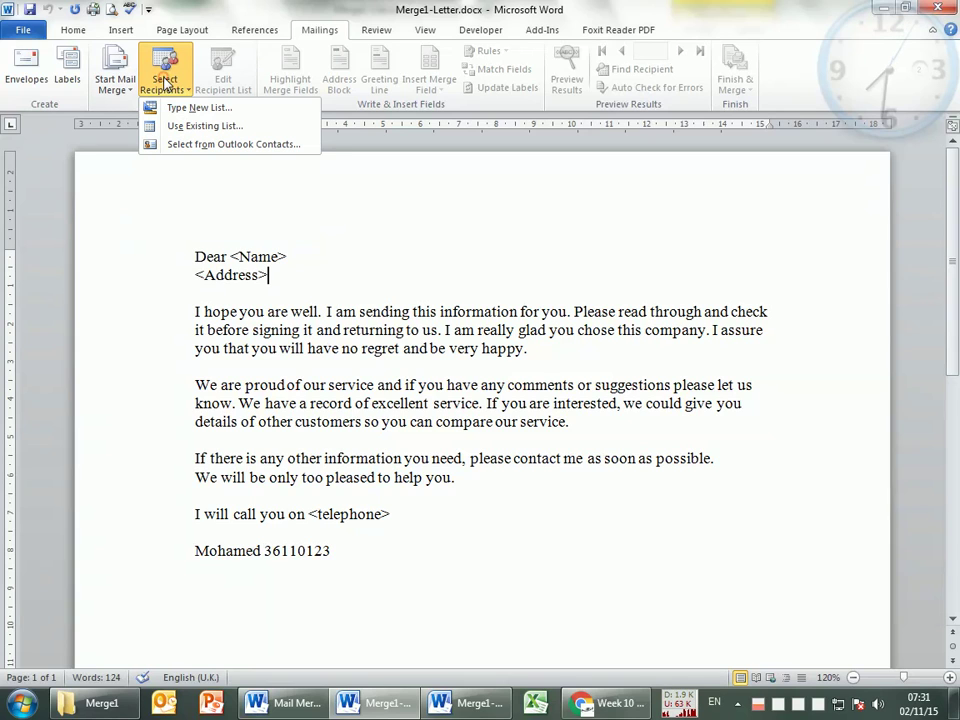
pyautogui.click(204, 126)
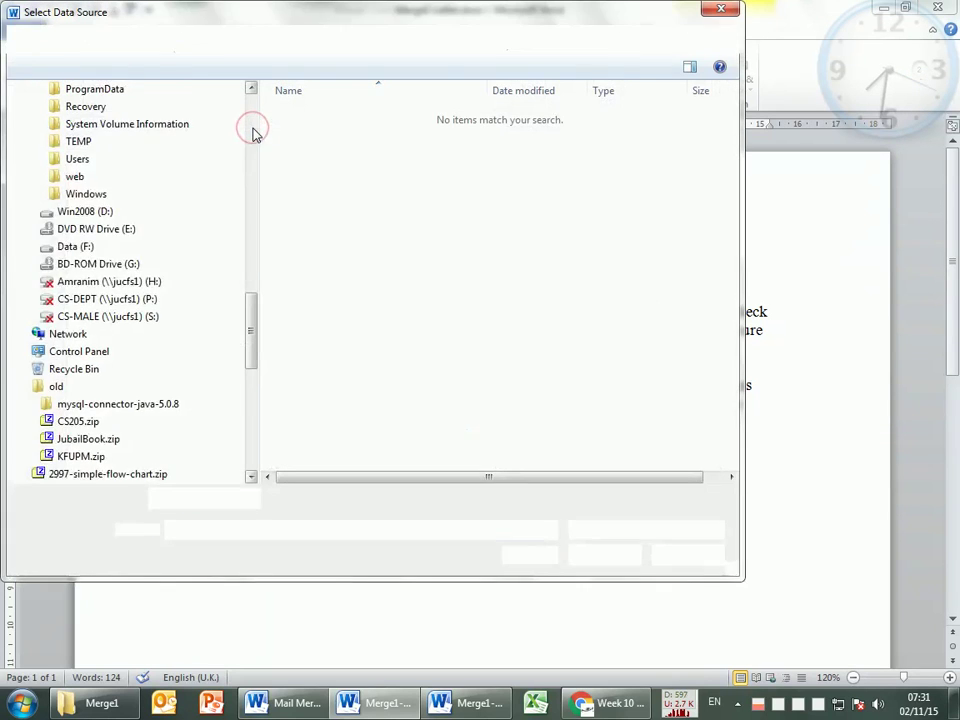
pyautogui.moveTo(251, 330); pyautogui.dragTo(246, 400)
pyautogui.click(94, 282)
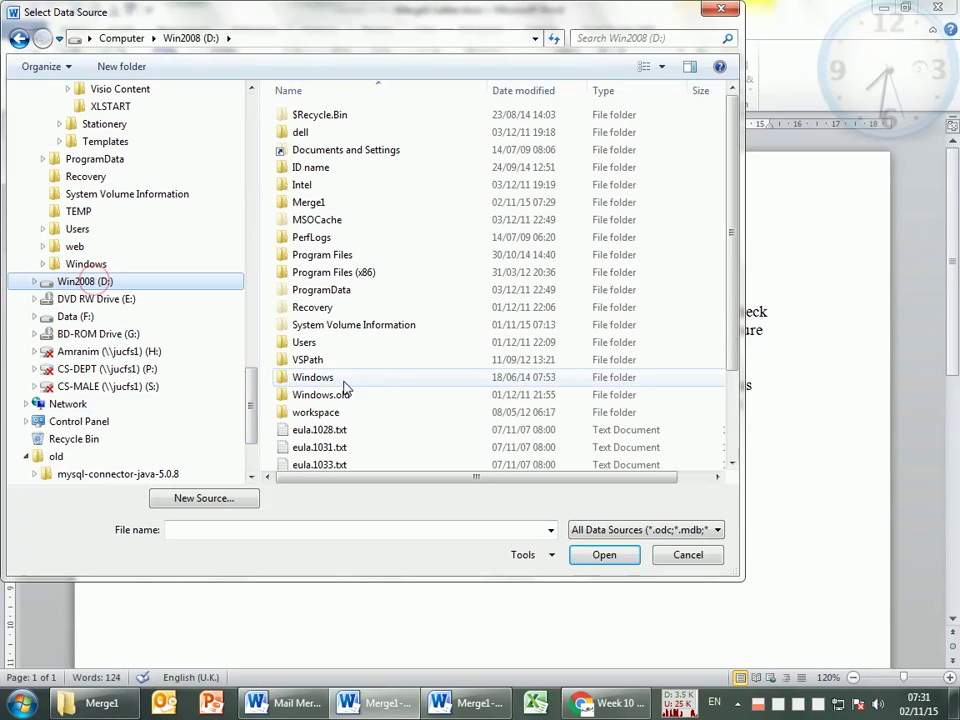
pyautogui.doubleClick(315, 203)
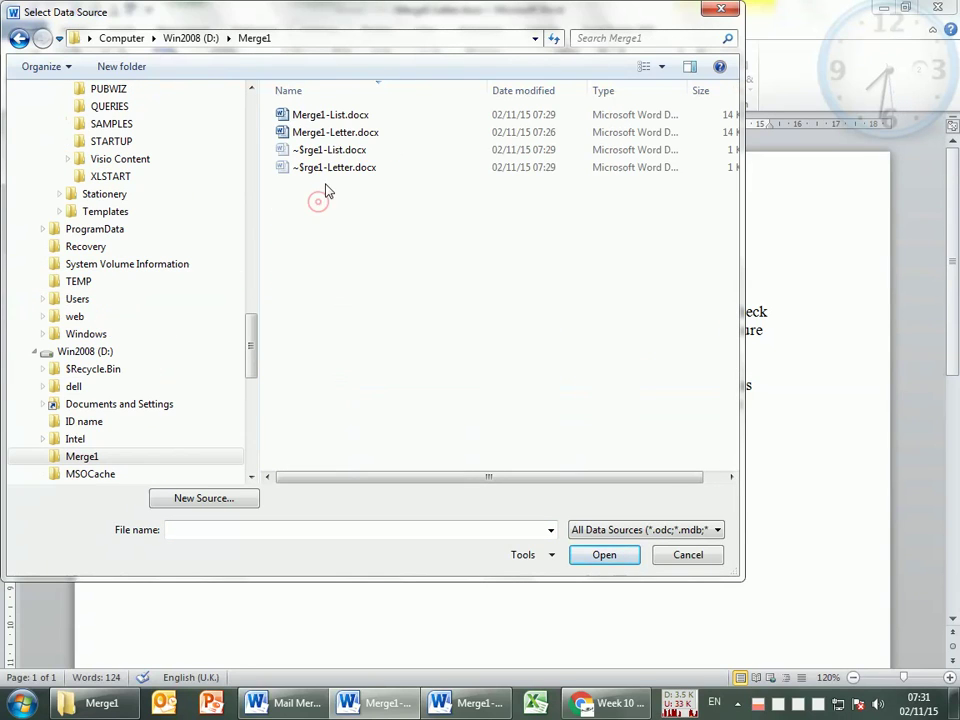
pyautogui.click(348, 119)
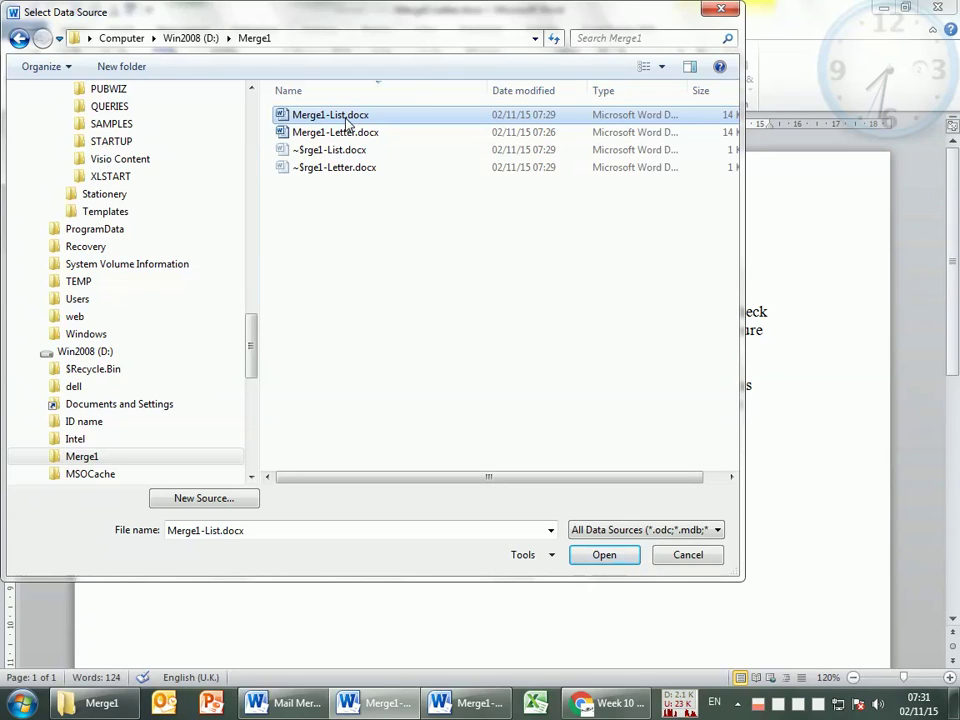
pyautogui.moveTo(466, 697)
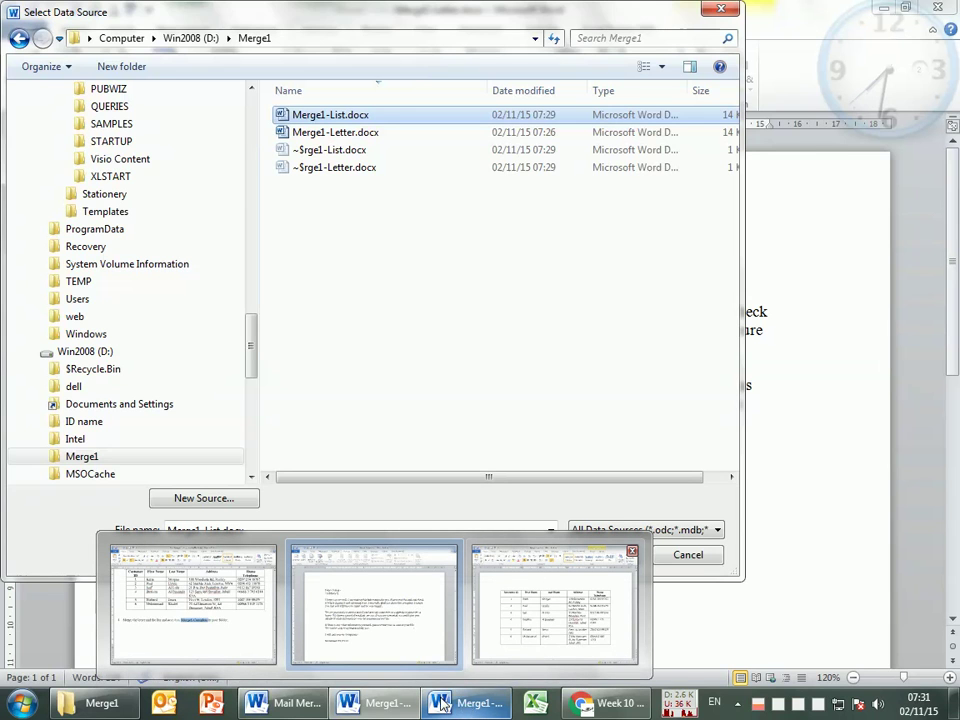
pyautogui.moveTo(248, 578)
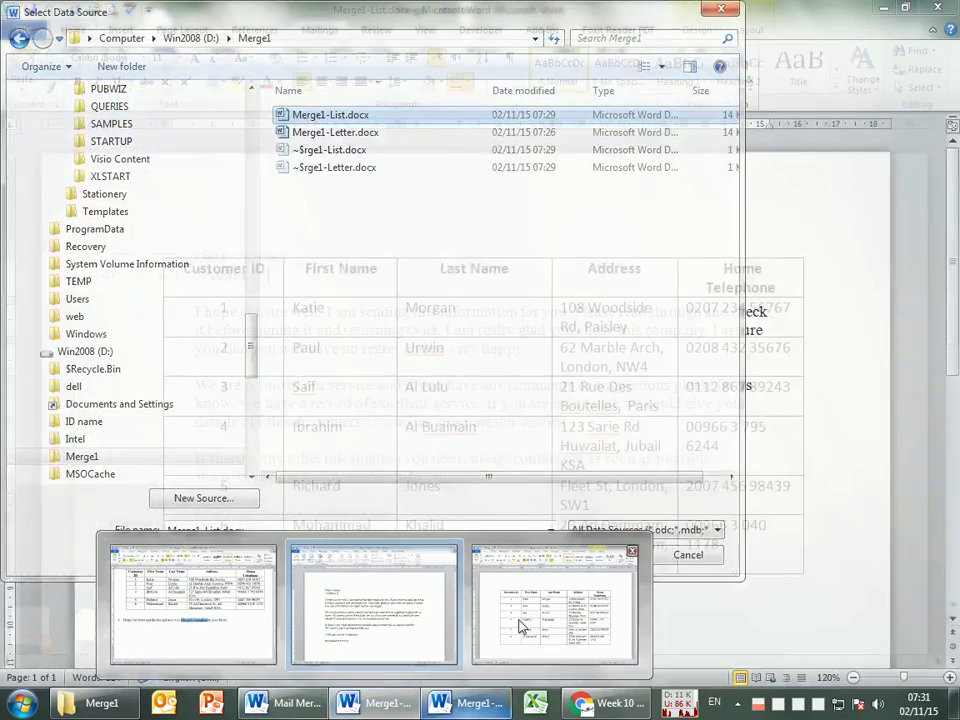
pyautogui.moveTo(596, 596)
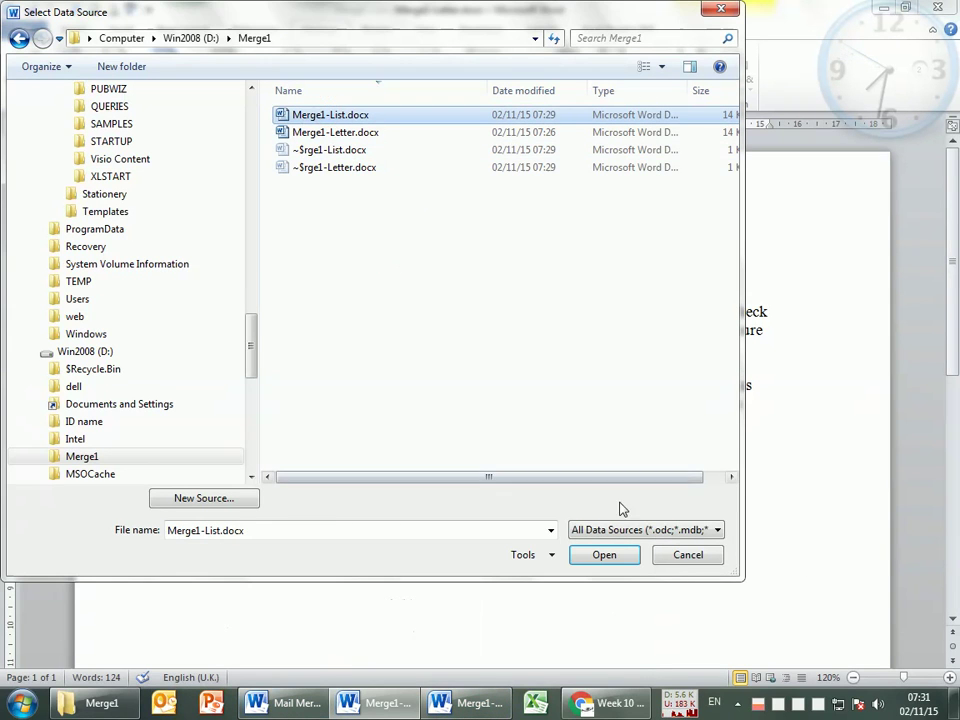
pyautogui.click(604, 555)
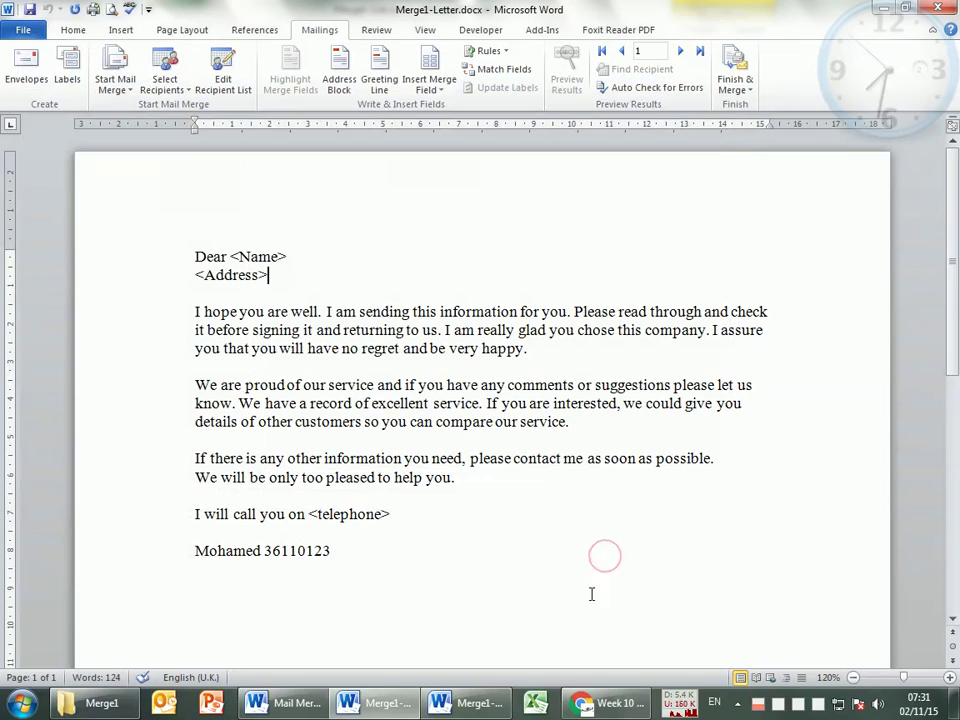
# - Check the customer table in Merge1-List.docx, then return to the letter and review the recipient source options
pyautogui.click(378, 705)
pyautogui.click(470, 712)
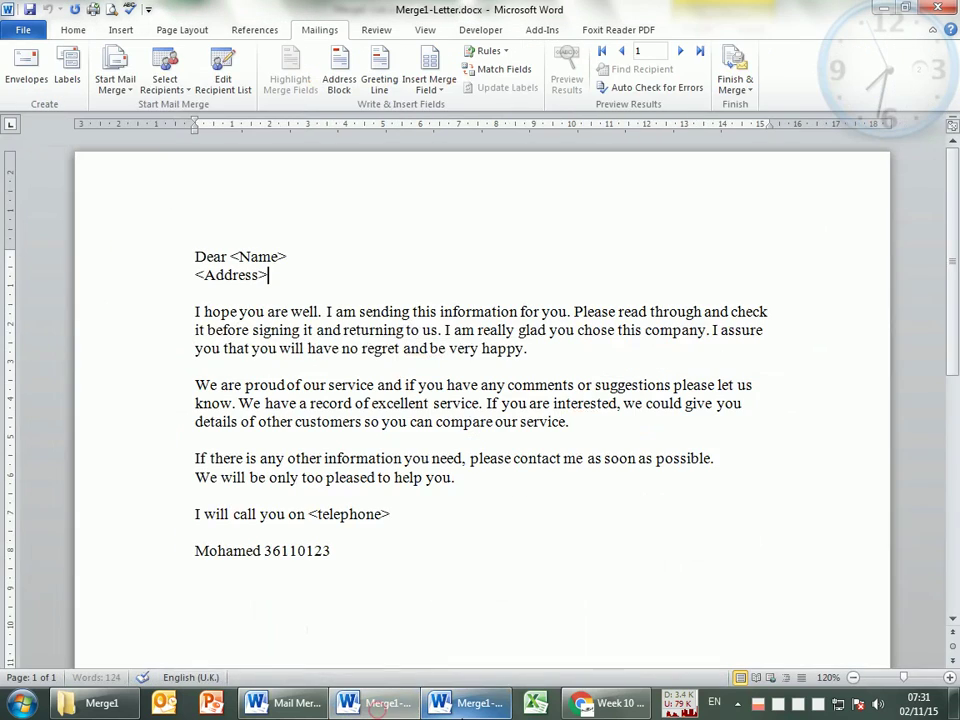
pyautogui.click(472, 712)
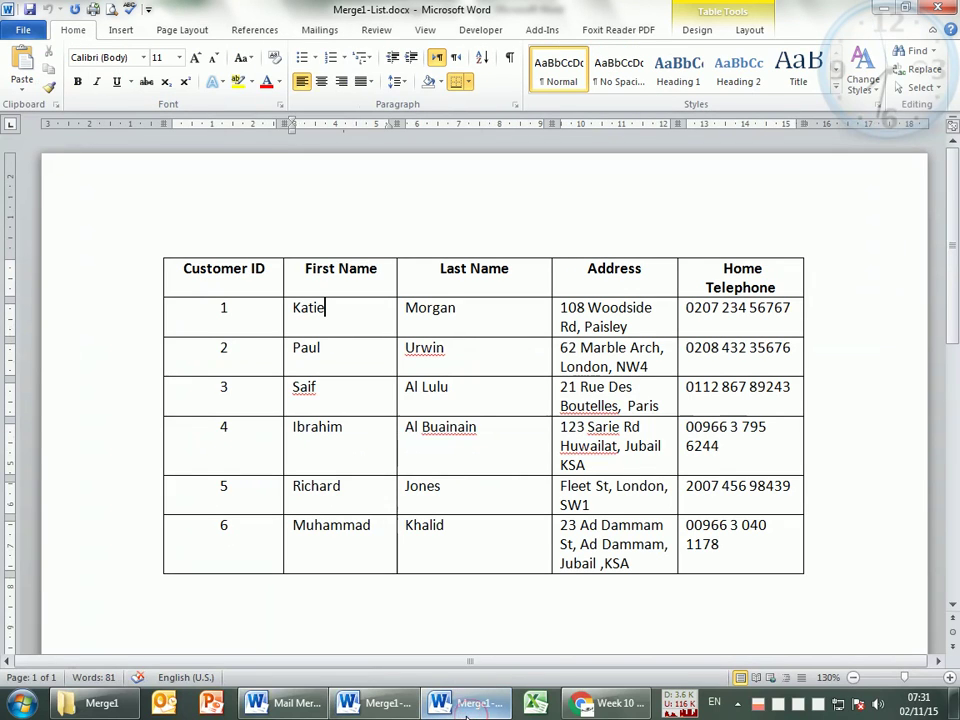
pyautogui.click(346, 706)
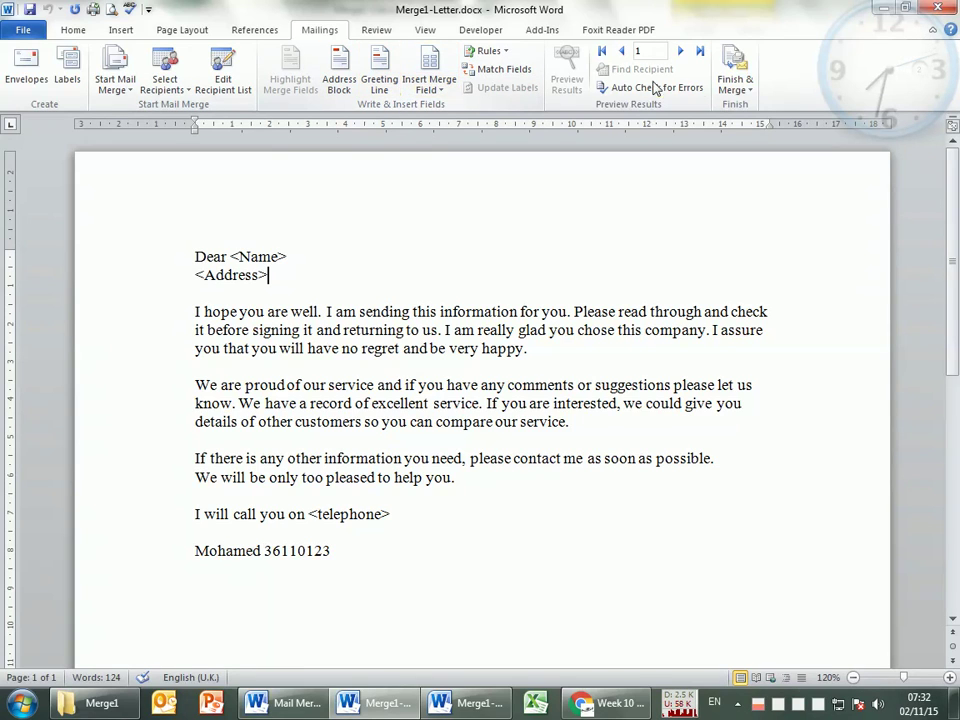
pyautogui.click(174, 86)
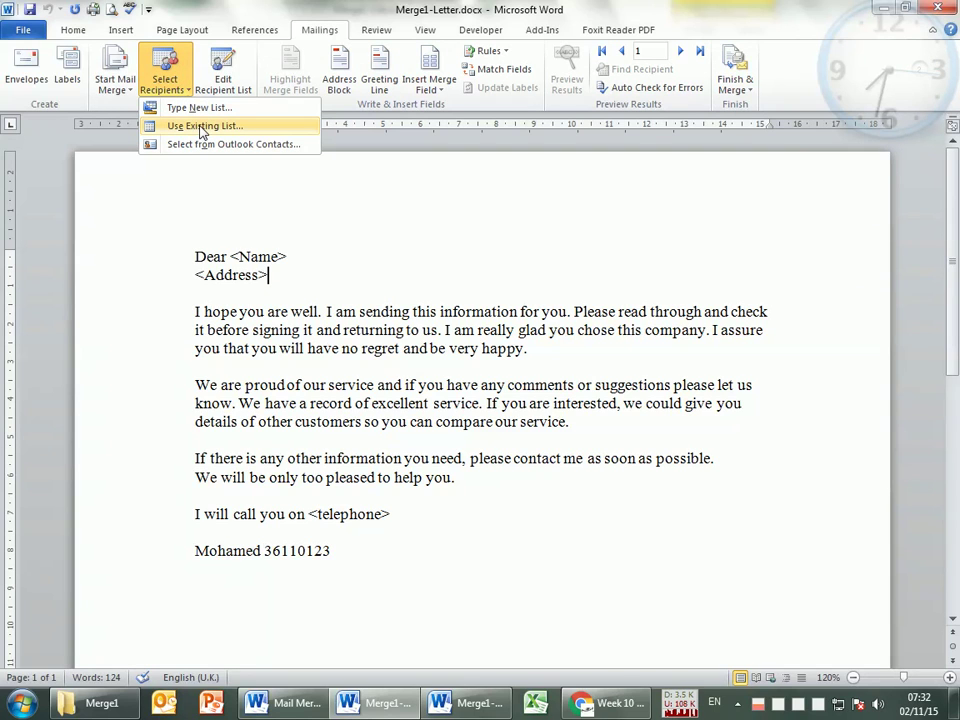
pyautogui.click(201, 11)
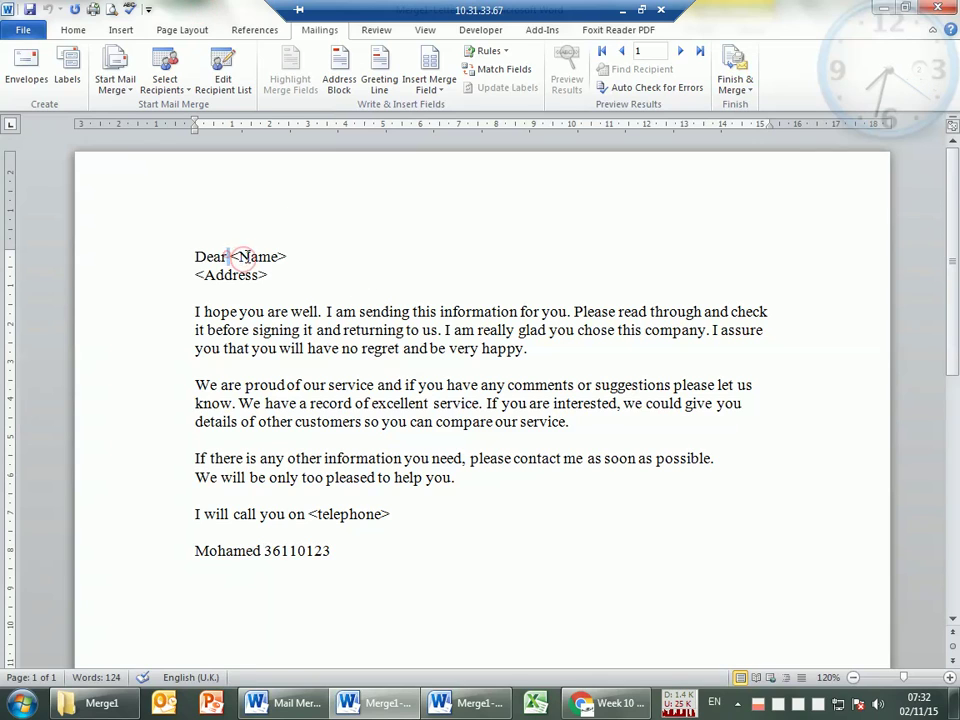
# - Compare the available merge fields with the column headings in Merge1-List.docx and return to the letter
pyautogui.moveTo(237, 257)
pyautogui.mouseDown()
pyautogui.moveTo(287, 256)
pyautogui.moveTo(232, 257)
pyautogui.mouseUp()
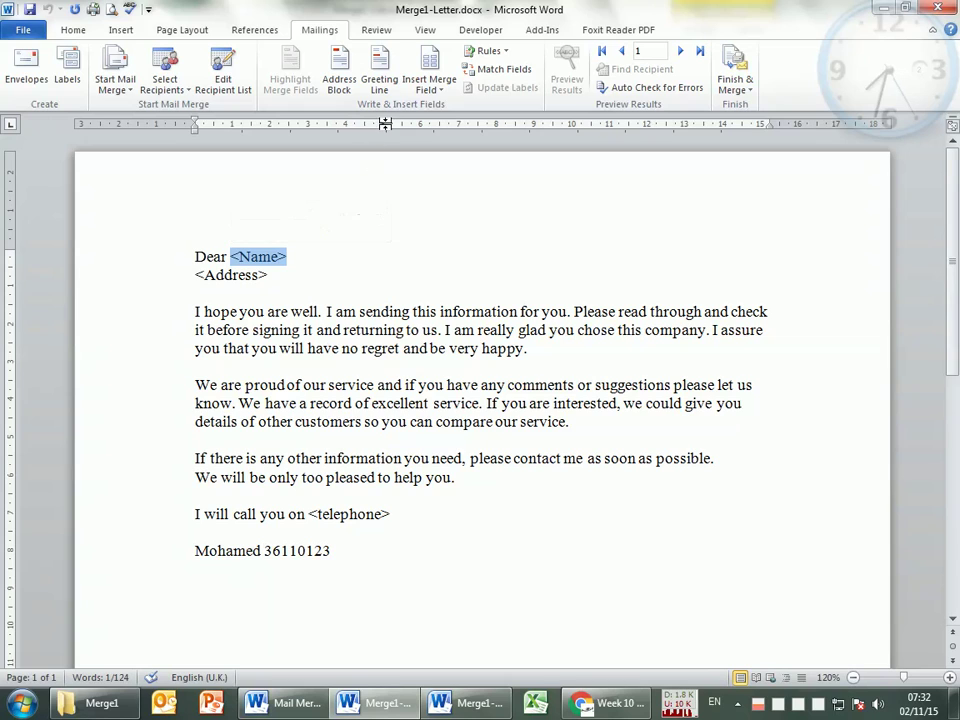
pyautogui.click(445, 90)
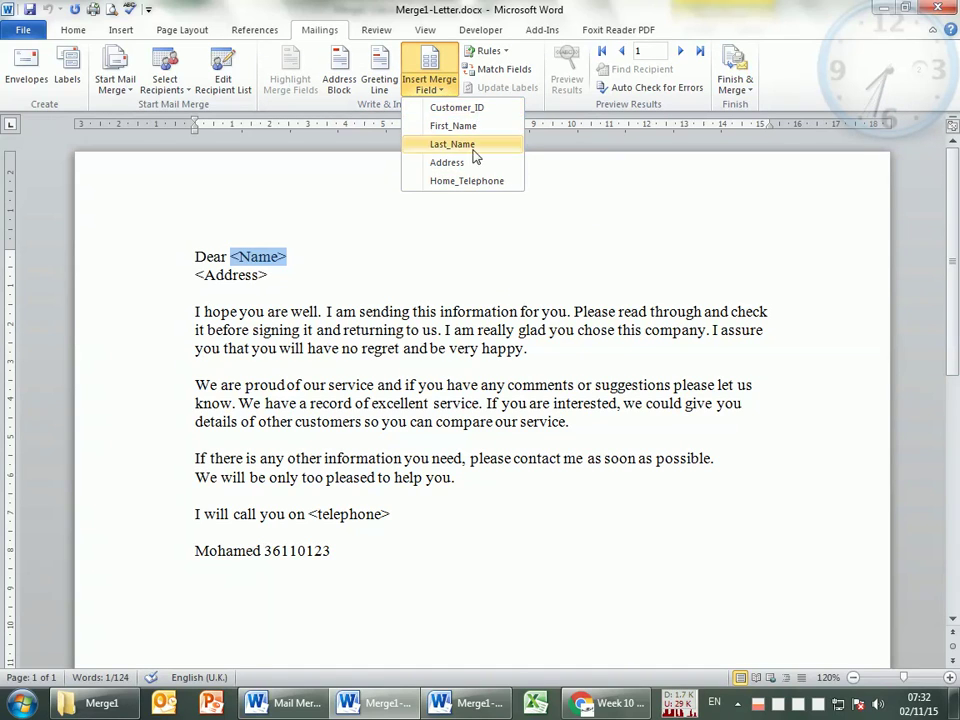
pyautogui.hotkey('alt', 'Tab')
pyautogui.hotkey('alt', 'Tab')
pyautogui.hotkey('shift', 'alt', 'Tab')
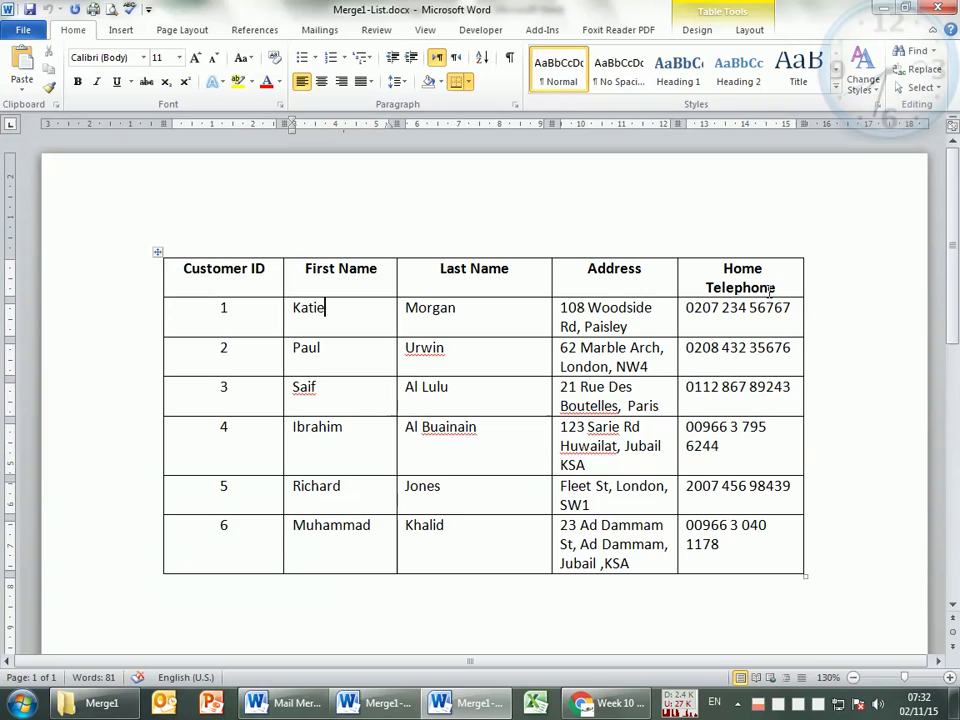
pyautogui.hotkey('alt', 'Tab')
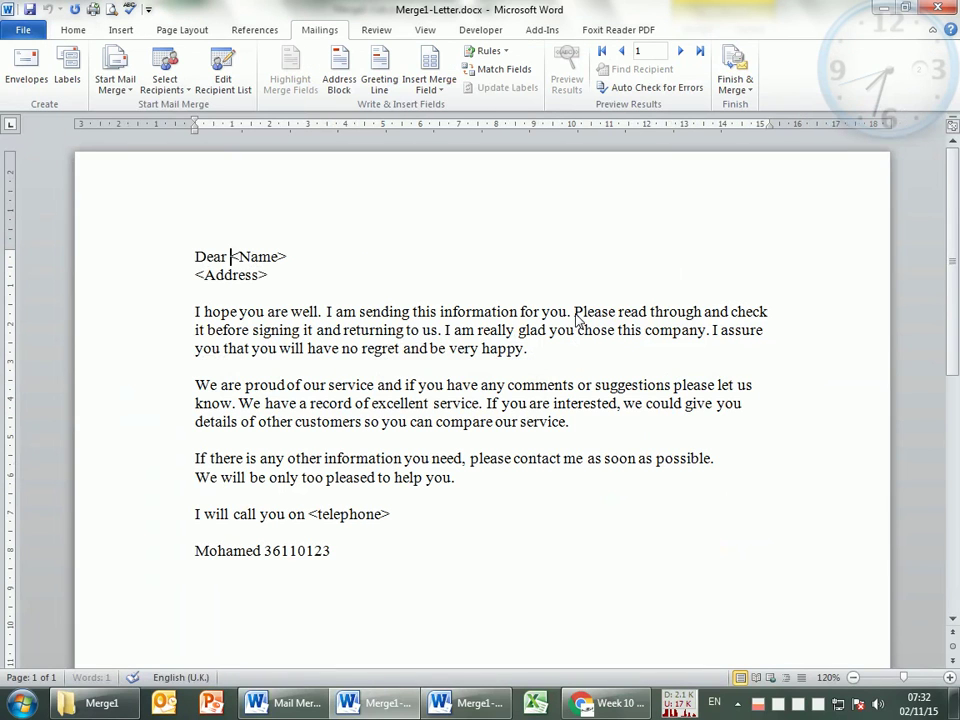
pyautogui.click(432, 88)
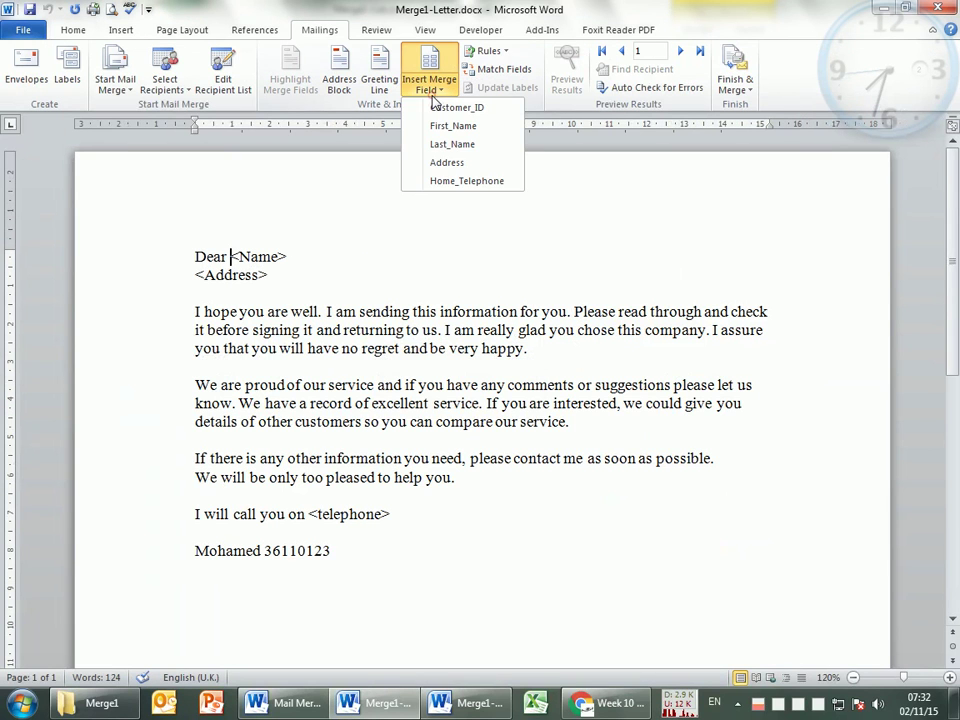
# - Replace the <Name> placeholder after "Dear" with the First_Name and Last_Name merge fields, separated by a space
pyautogui.click(222, 257)
pyautogui.moveTo(287, 257); pyautogui.dragTo(231, 257)
pyautogui.press('Delete')
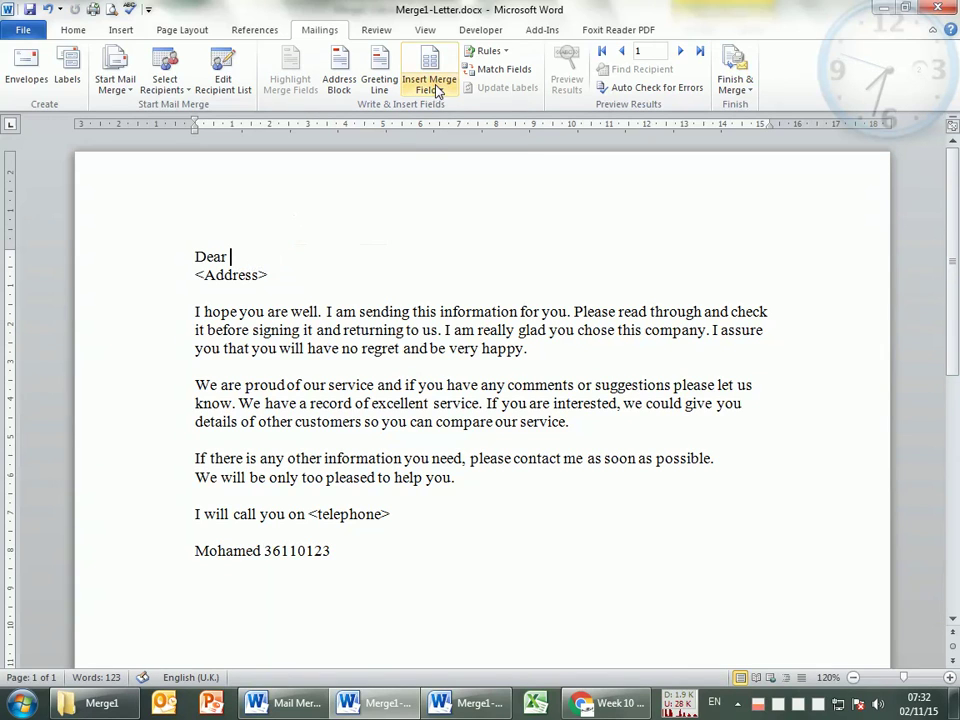
pyautogui.click(434, 86)
pyautogui.click(452, 127)
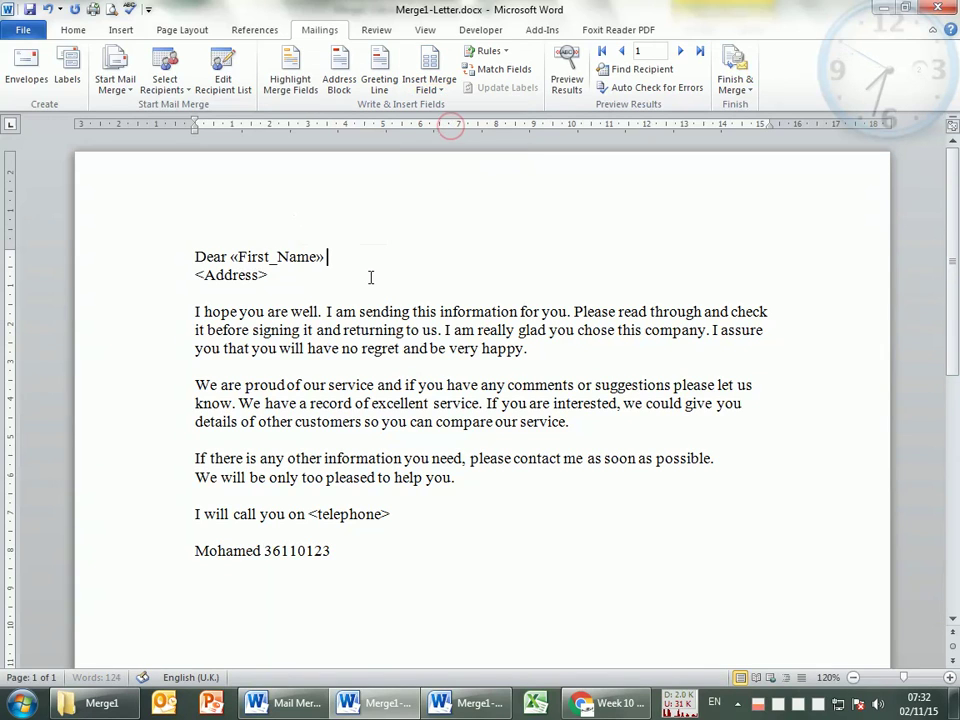
pyautogui.click(440, 92)
pyautogui.click(452, 144)
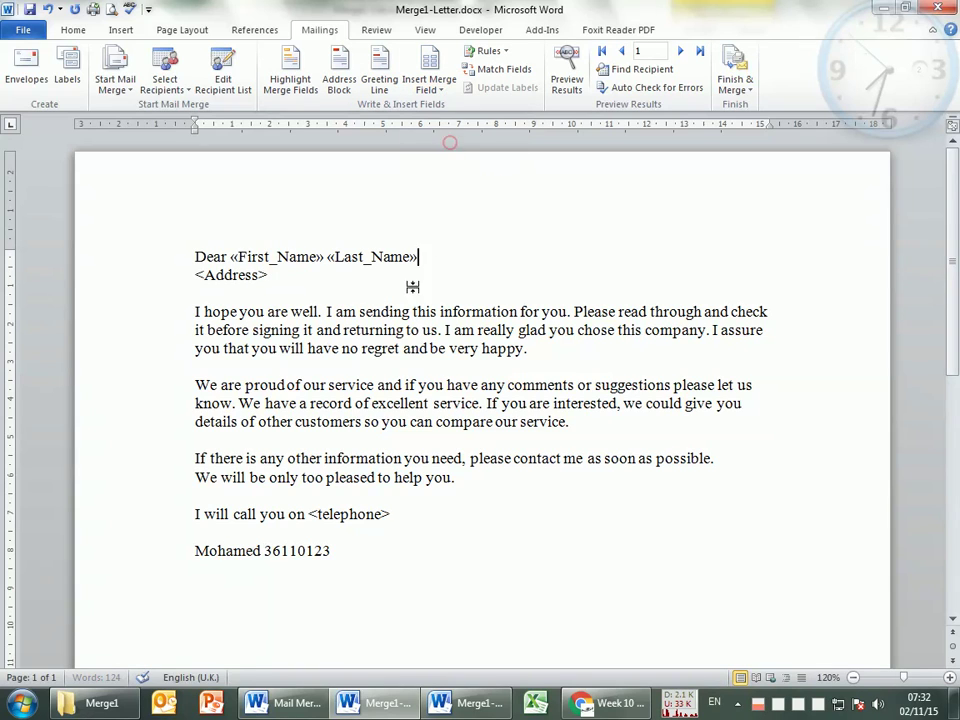
pyautogui.click(278, 256)
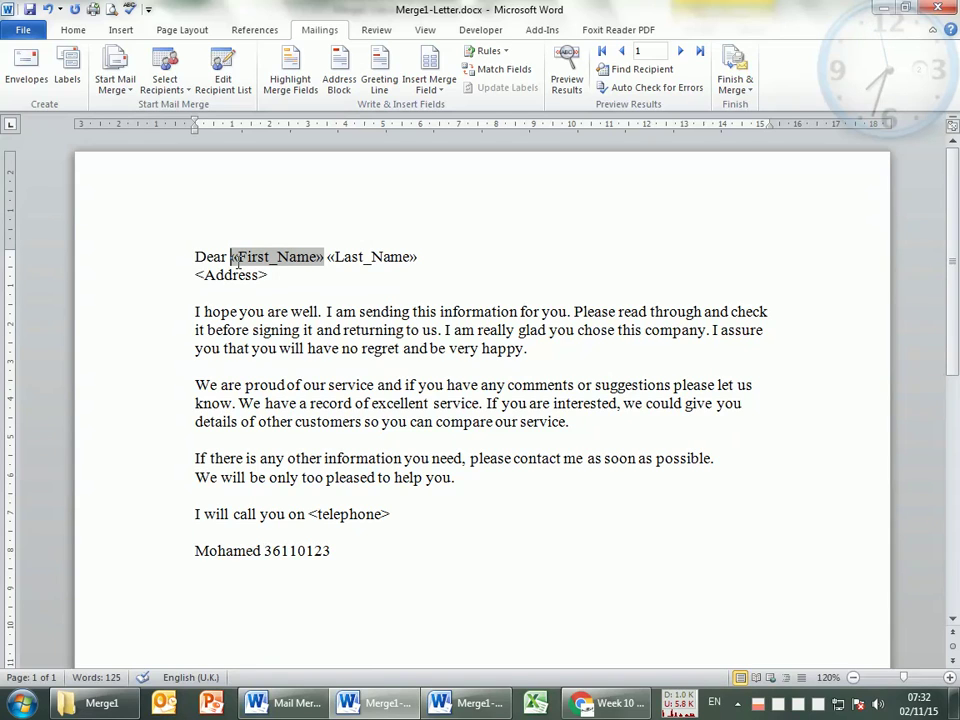
# - Replace the <Address> placeholder under the greeting with the Address merge field
pyautogui.click(305, 293)
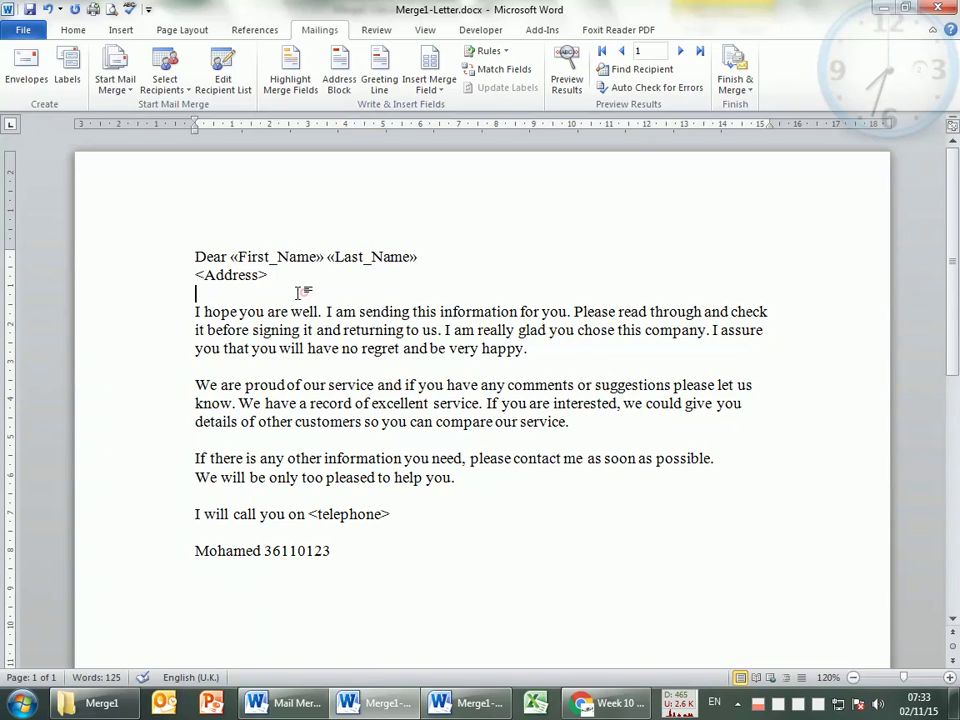
pyautogui.moveTo(305, 293)
pyautogui.mouseDown()
pyautogui.moveTo(193, 274)
pyautogui.moveTo(268, 274)
pyautogui.mouseUp()
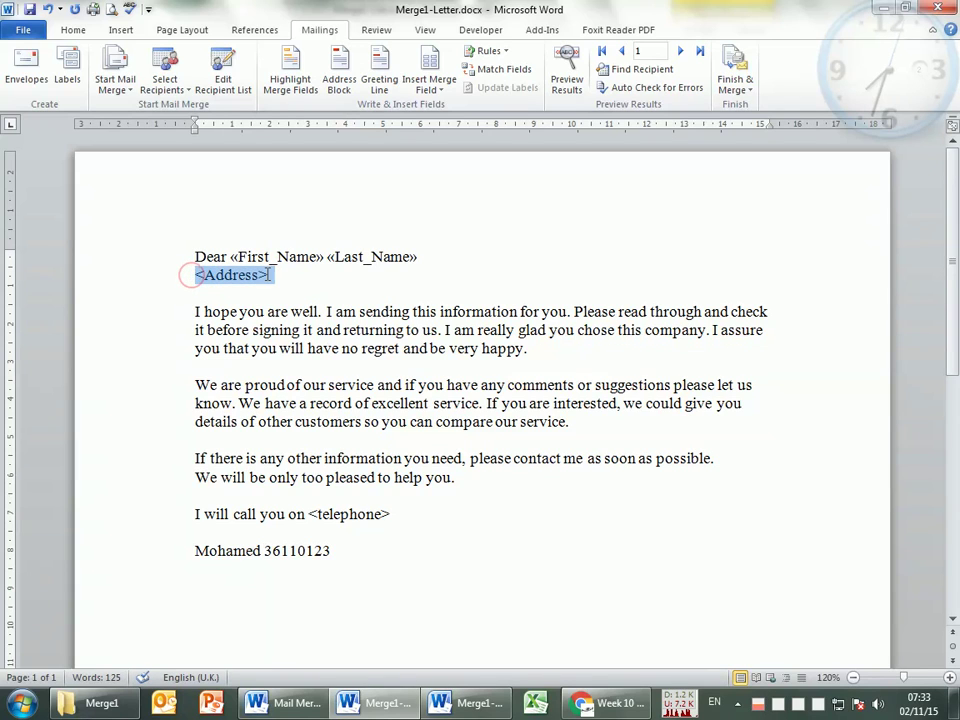
pyautogui.click(427, 87)
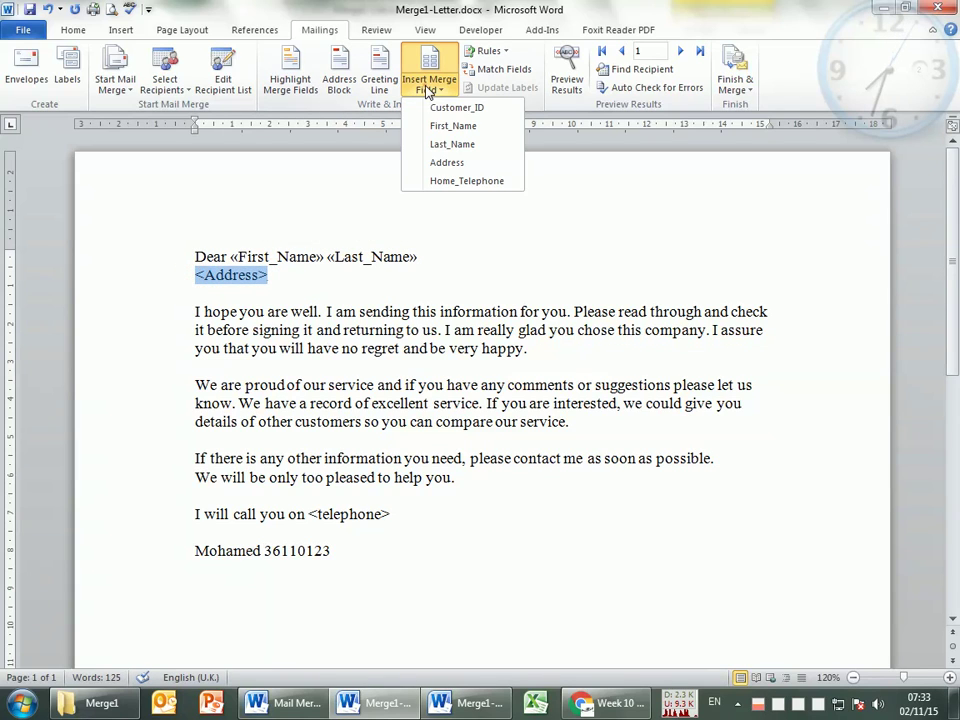
pyautogui.click(439, 161)
# - Replace the <telephone> placeholder after "I will call you on" with the Home_Telephone merge field
pyautogui.moveTo(310, 514); pyautogui.dragTo(389, 514)
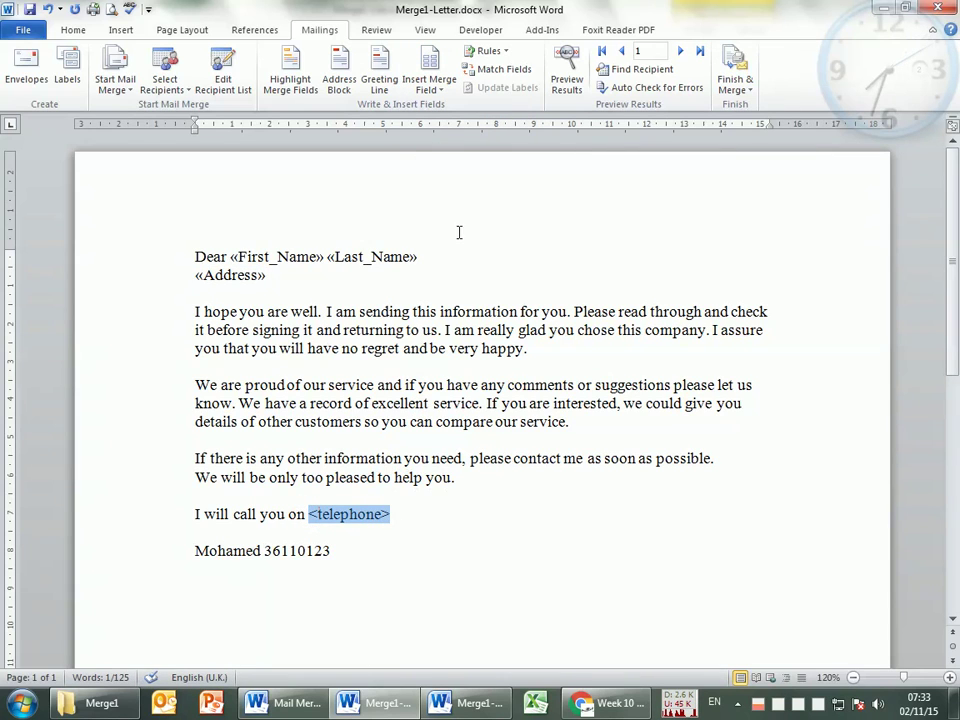
pyautogui.click(433, 85)
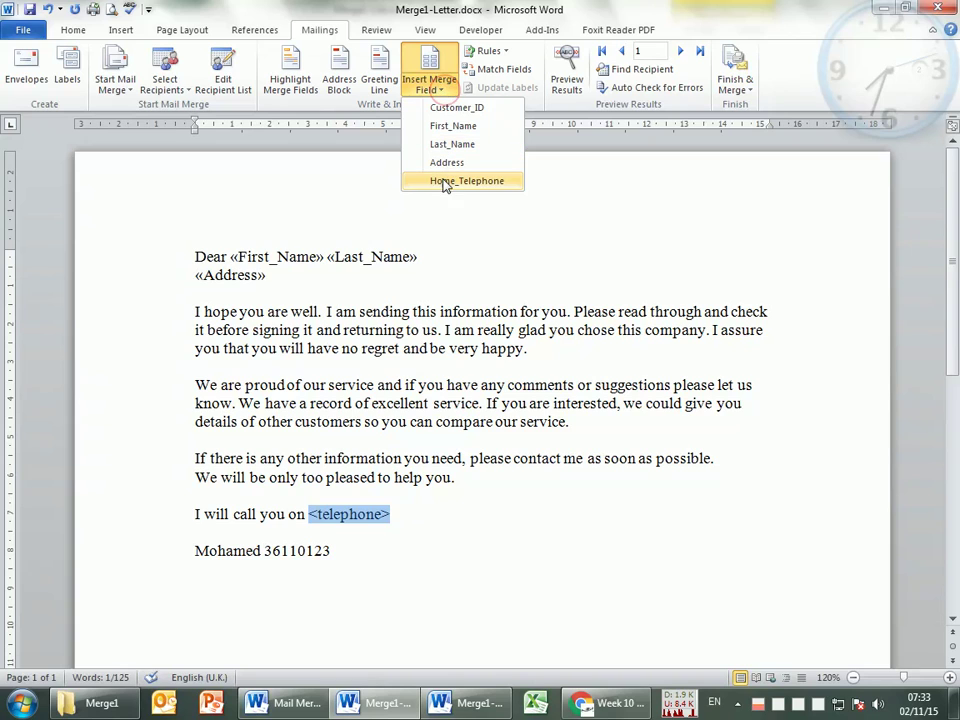
pyautogui.click(446, 181)
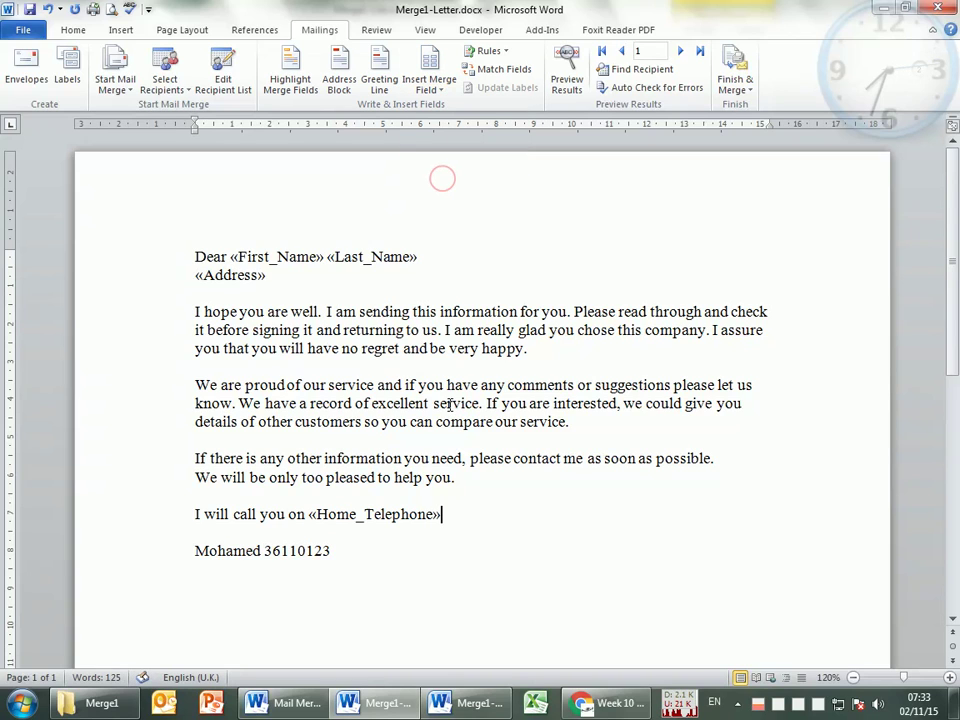
pyautogui.click(428, 92)
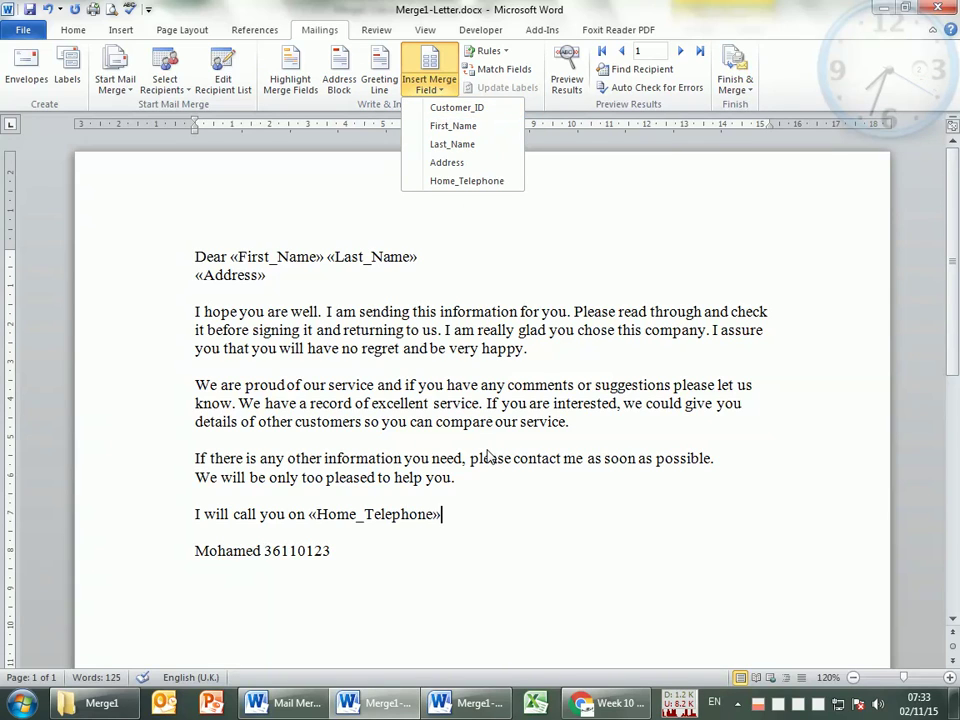
pyautogui.click(450, 400)
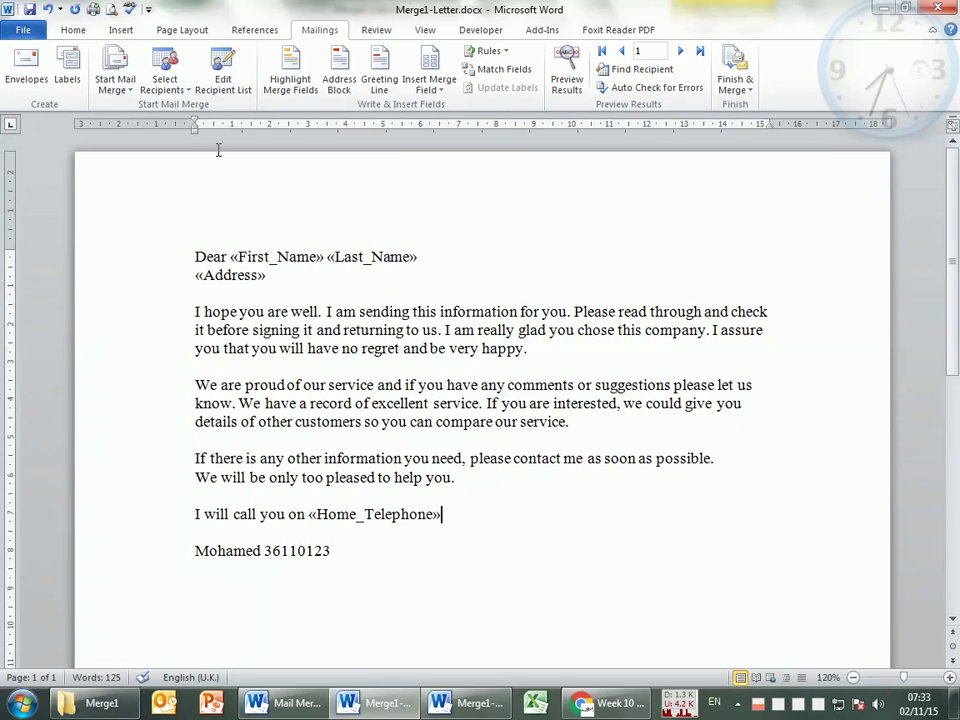
pyautogui.click(155, 86)
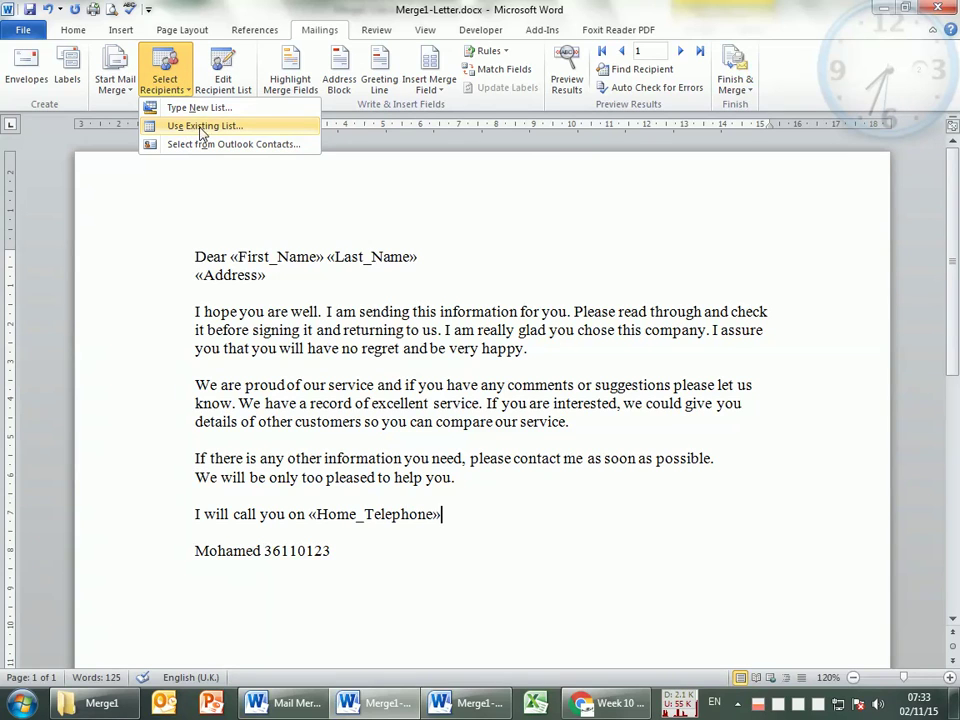
pyautogui.click(414, 88)
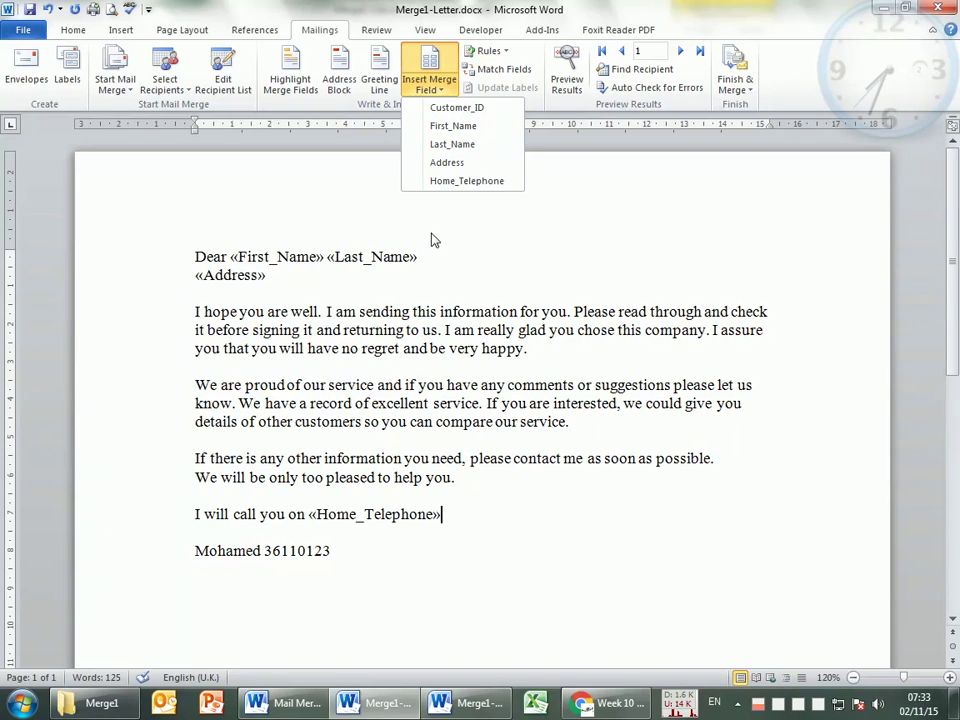
pyautogui.click(744, 82)
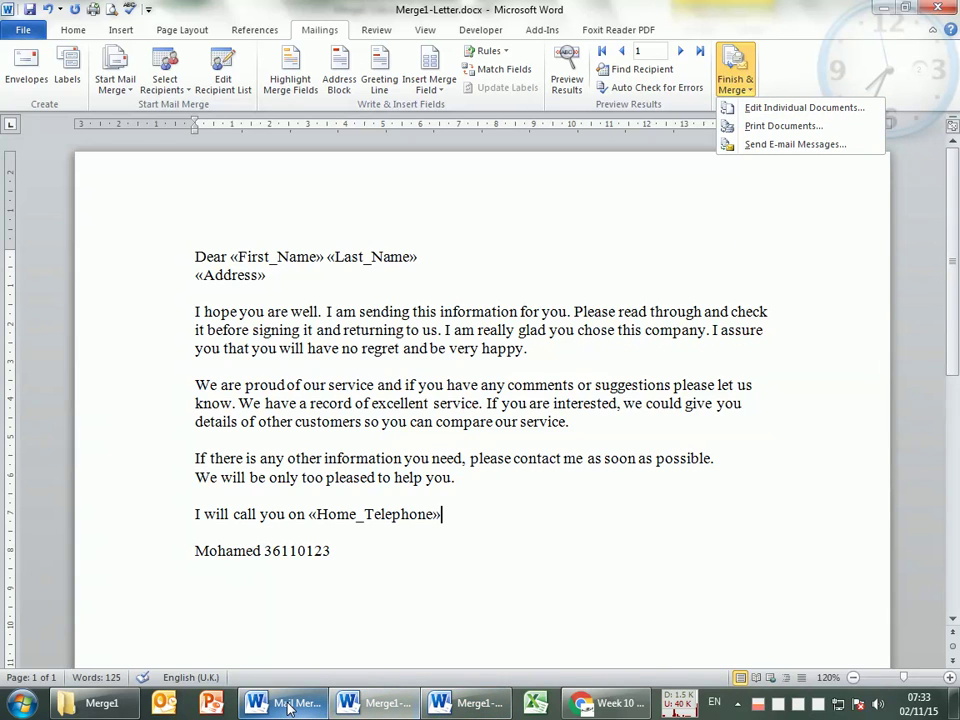
pyautogui.click(386, 457)
# - Check the merge task in Mail Merge Ex 1.doc, close that document and return to Merge1-Letter.docx
pyautogui.click(280, 704)
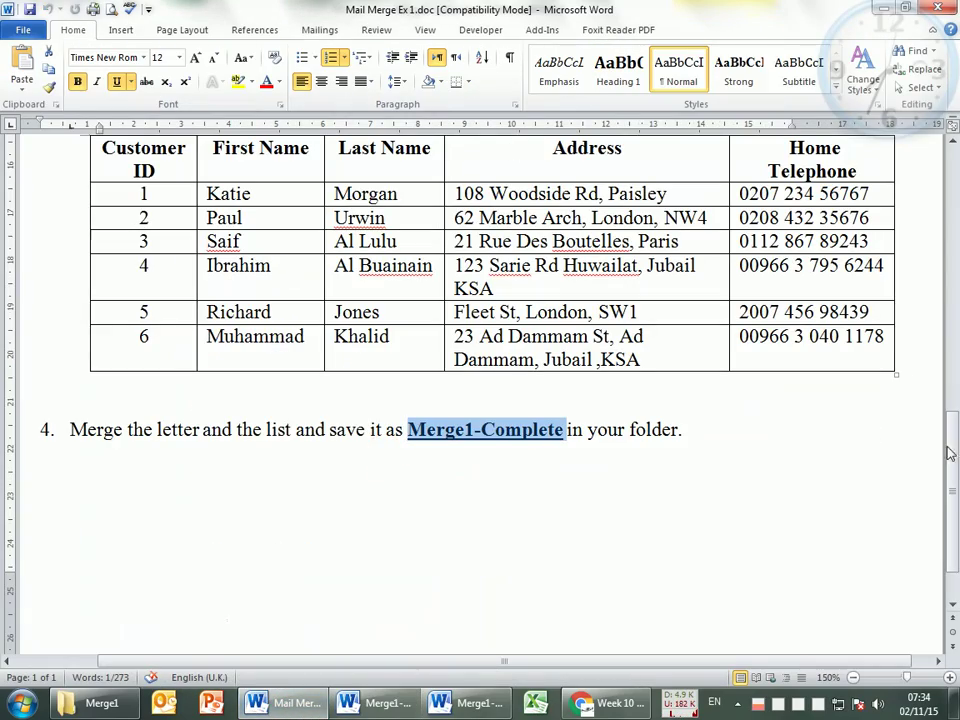
pyautogui.scroll(15, 950, 445)
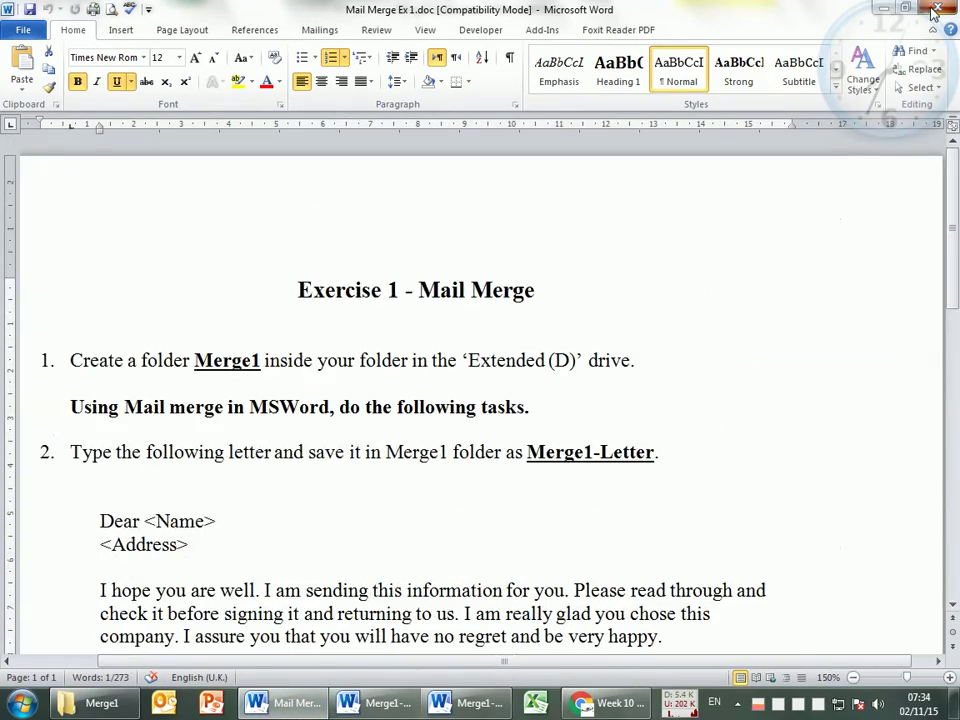
pyautogui.click(934, 10)
pyautogui.click(320, 706)
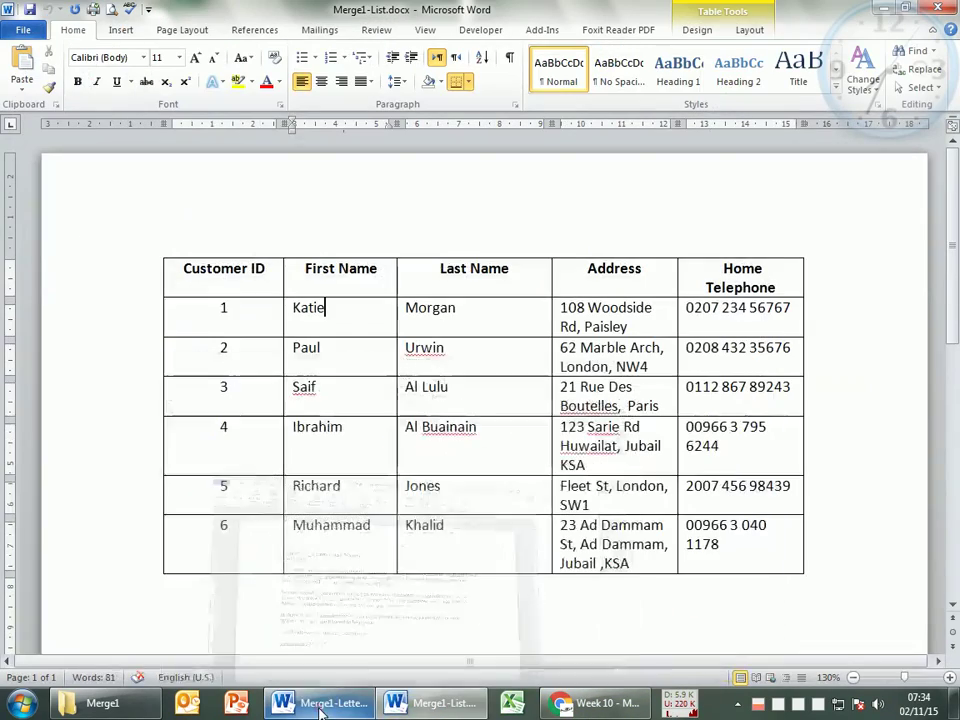
pyautogui.click(320, 706)
pyautogui.click(428, 706)
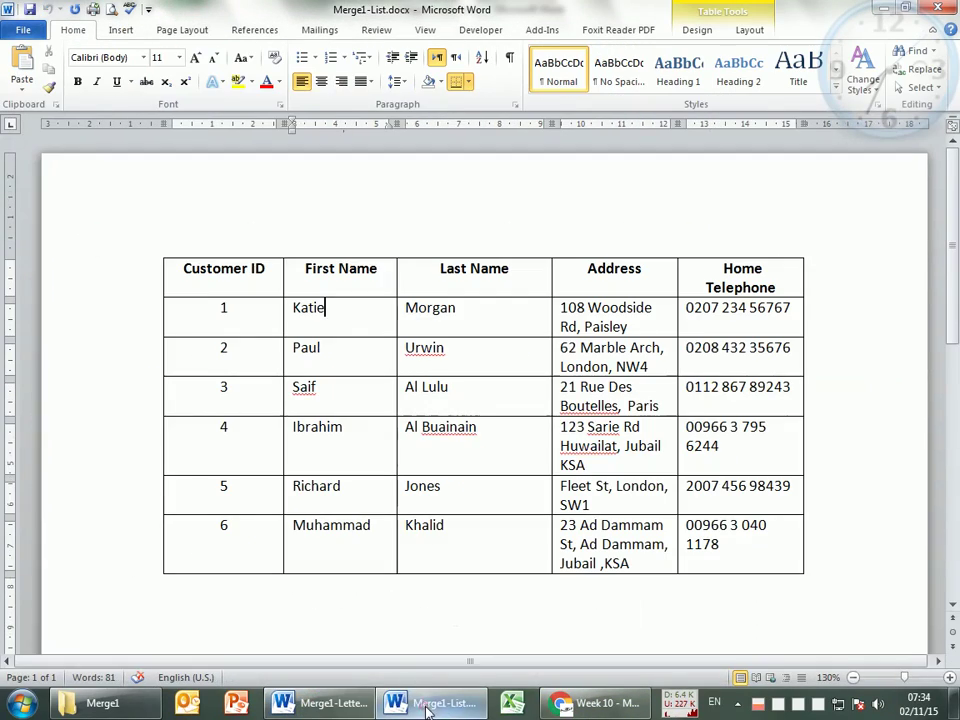
pyautogui.click(308, 703)
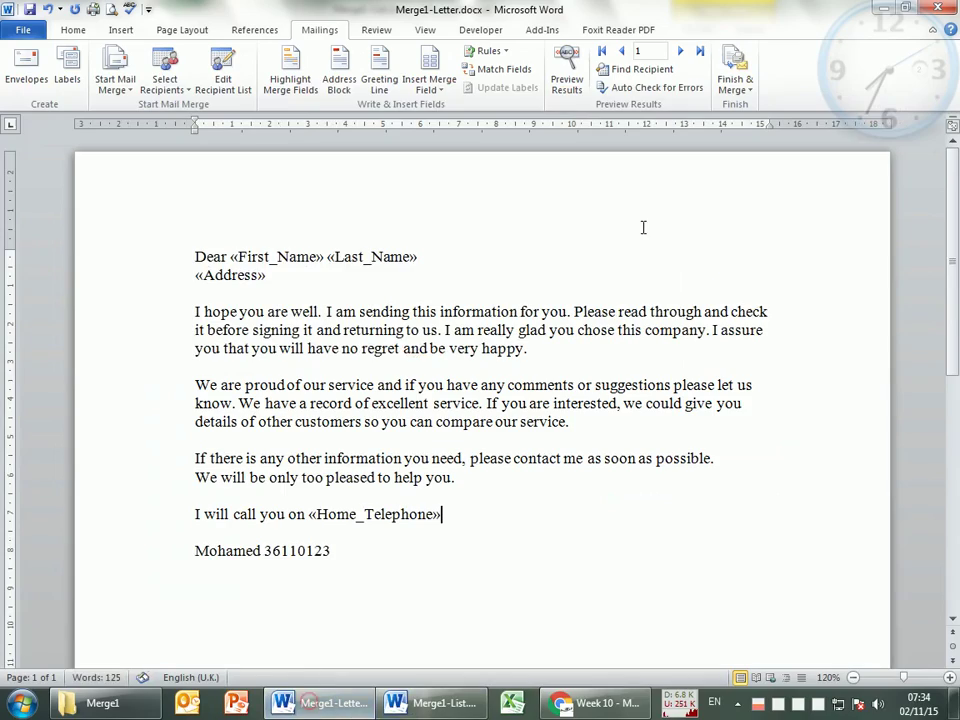
# - Finish the mail merge by merging all records into a new document of individual letters
pyautogui.click(735, 75)
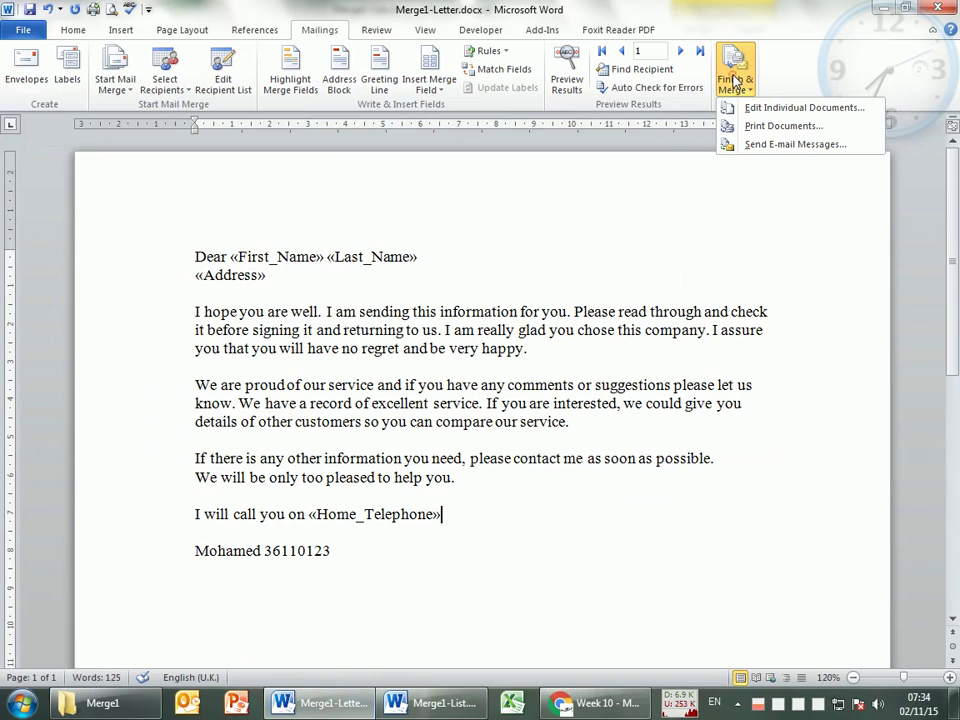
pyautogui.click(806, 108)
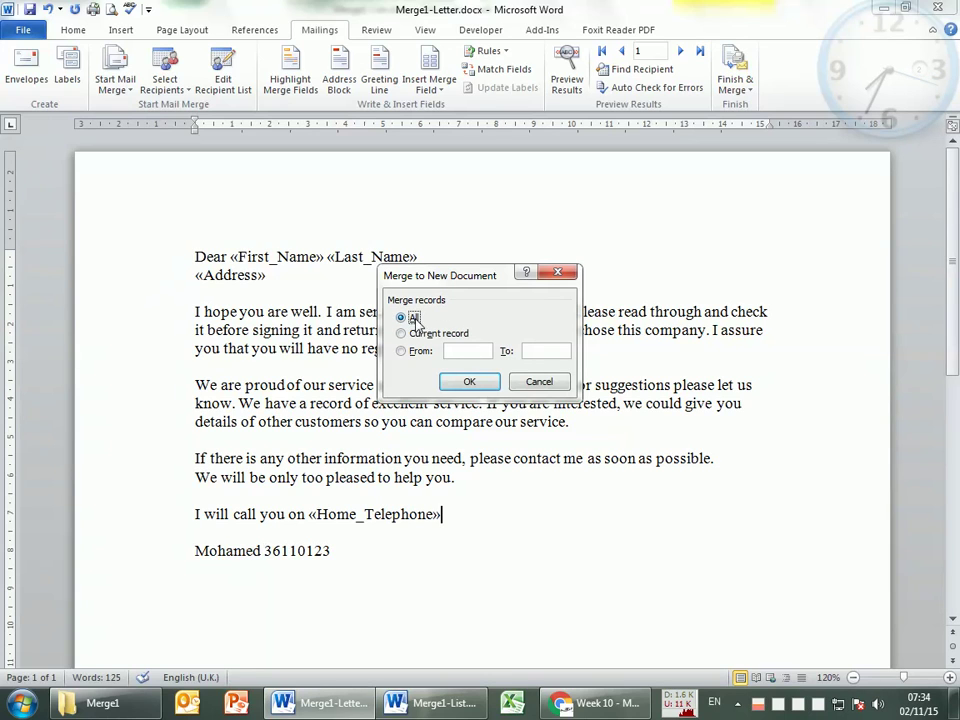
pyautogui.click(470, 384)
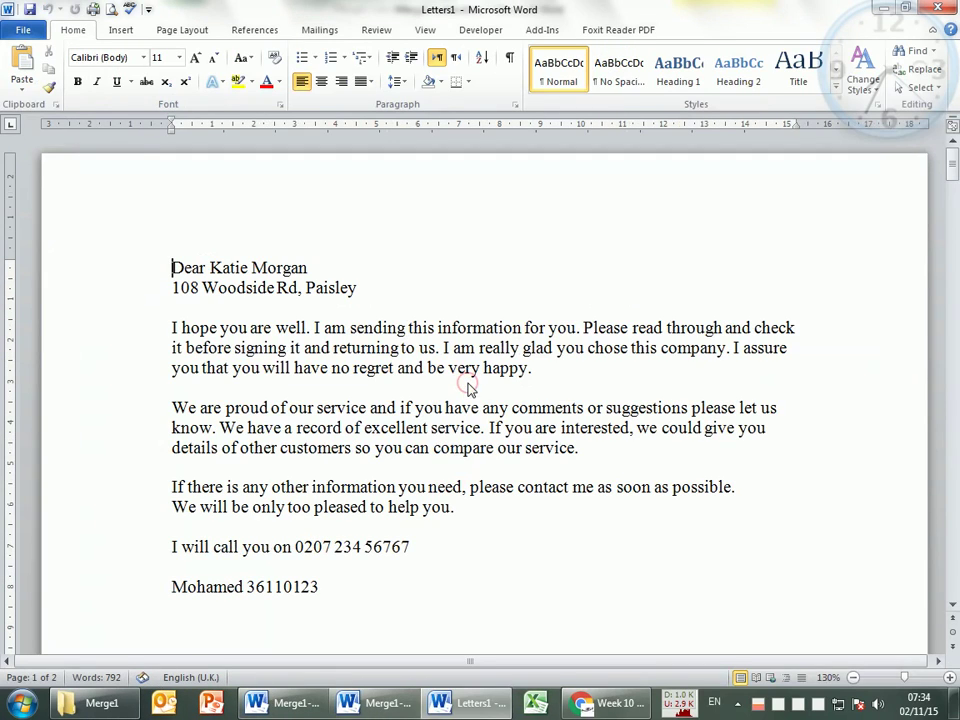
# - Examine the merged letters page by page, checking each customer's name, address and telephone number
pyautogui.moveTo(478, 706)
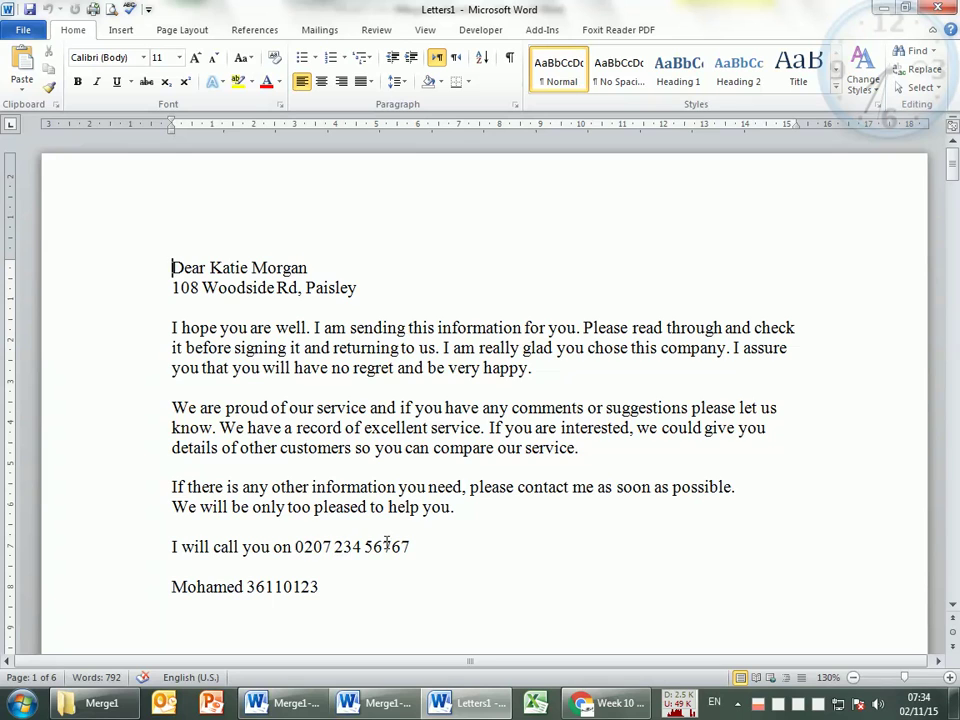
pyautogui.scroll(-18, 510, 503)
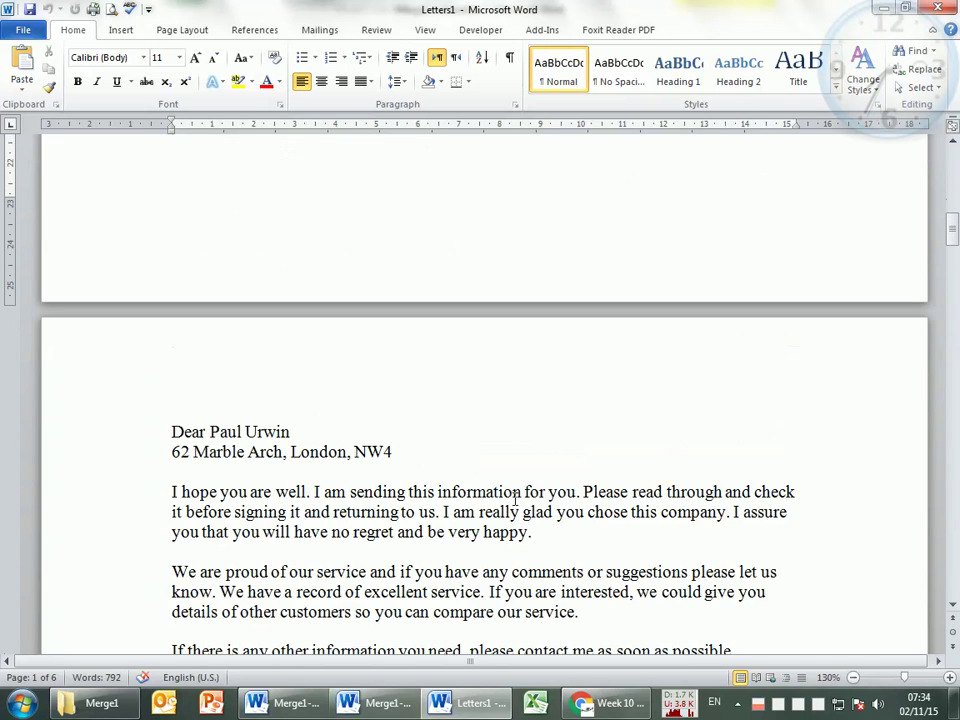
pyautogui.scroll(-1, 505, 496)
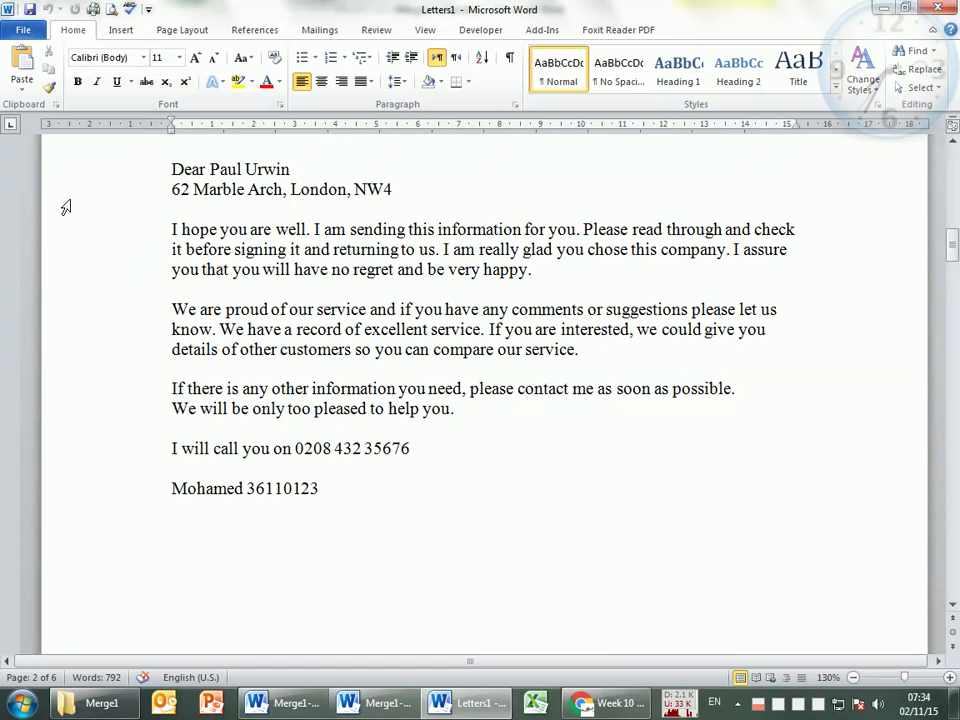
pyautogui.scroll(-20, 415, 459)
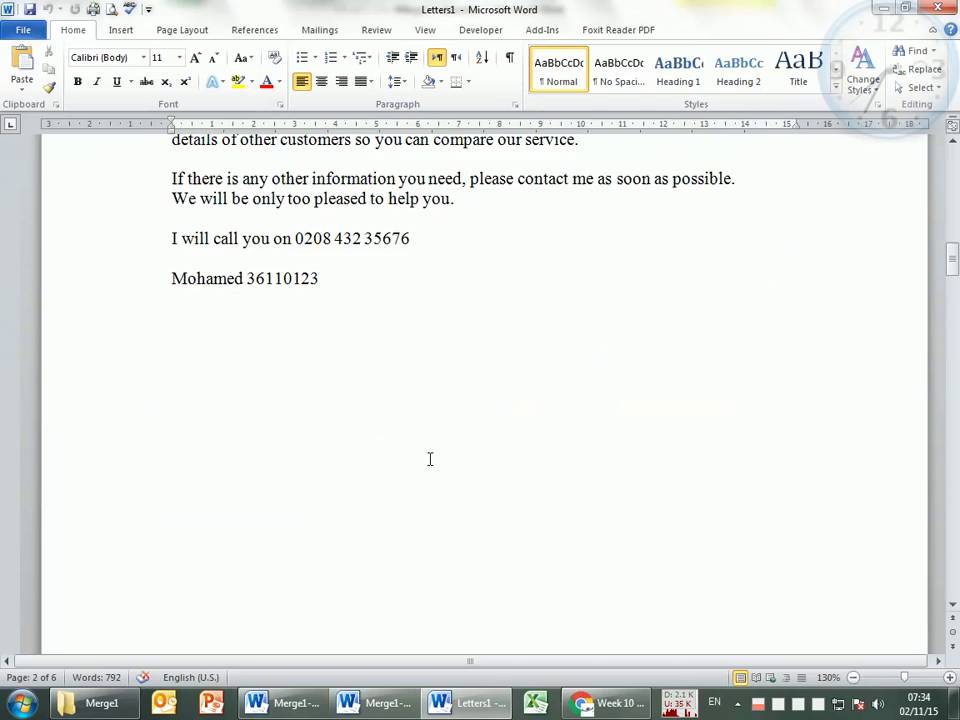
pyautogui.scroll(3, 300, 390)
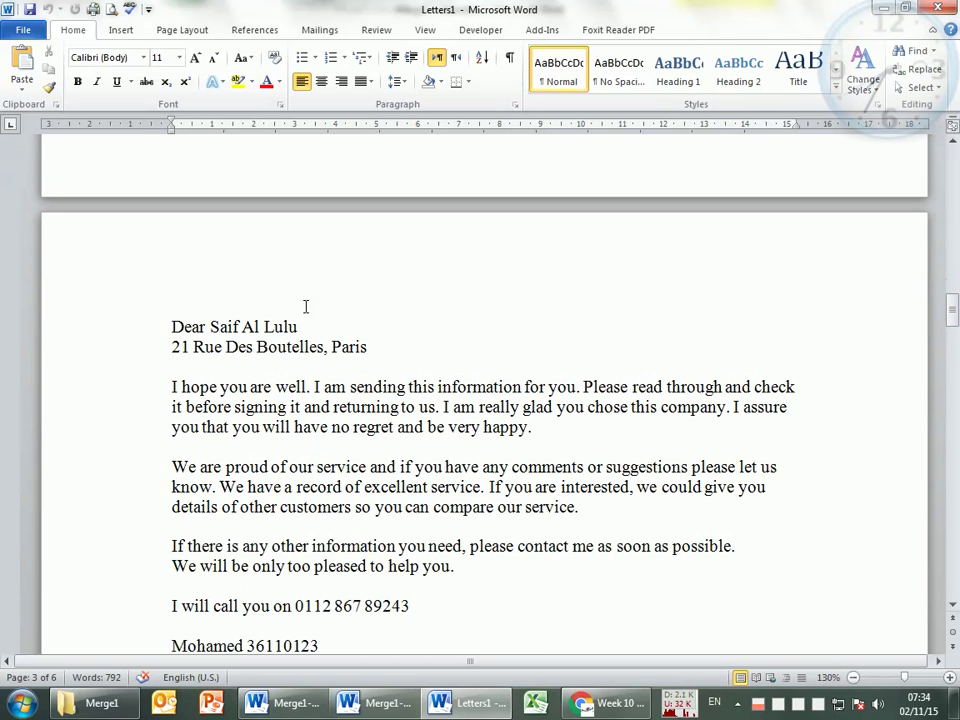
pyautogui.scroll(-5, 507, 379)
pyautogui.scroll(-20, 505, 464)
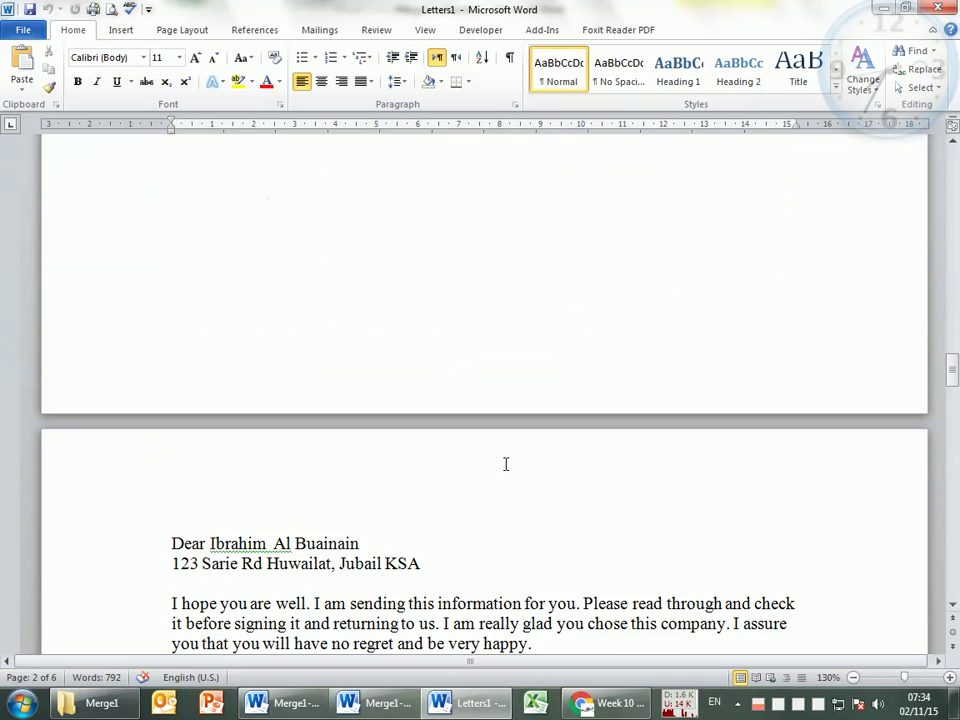
pyautogui.scroll(-20, 505, 463)
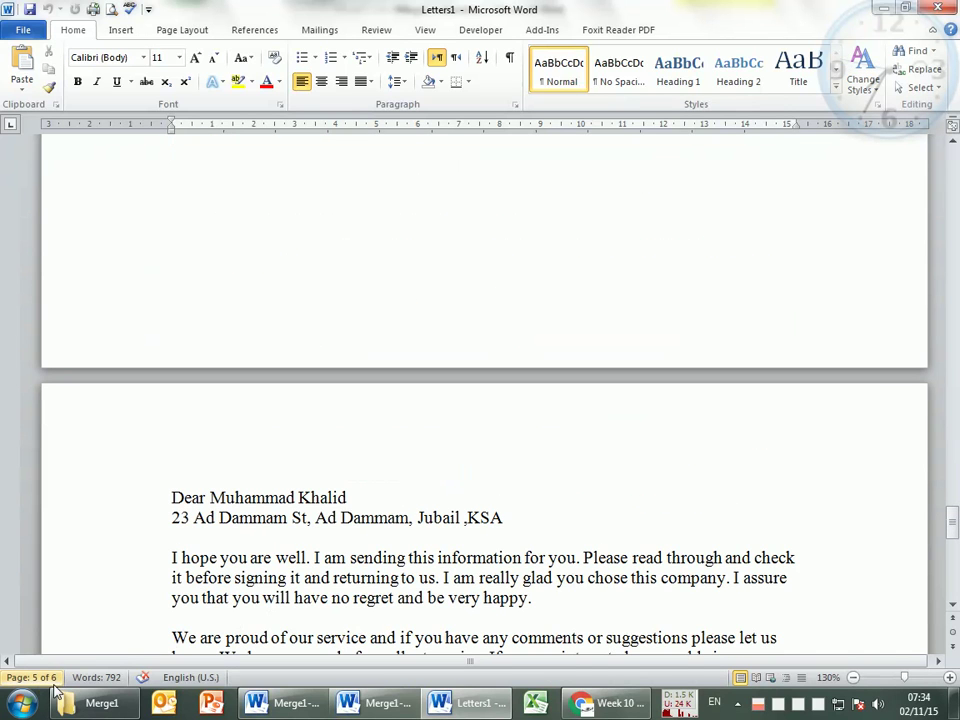
# - Check the last merged letter through to the end of page 6
pyautogui.scroll(-15, 259, 570)
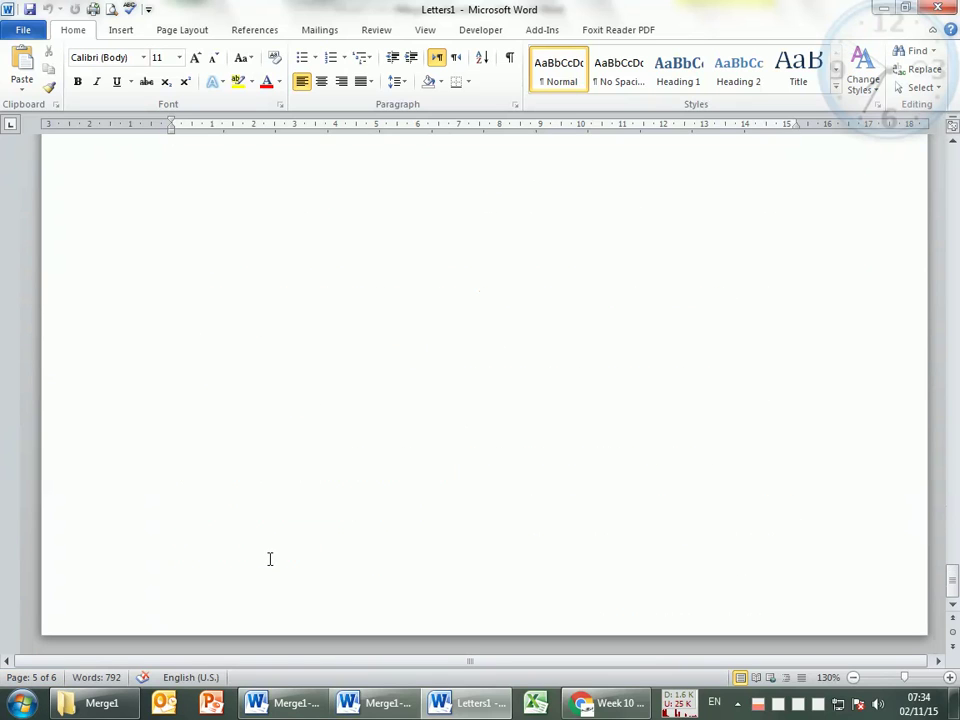
pyautogui.scroll(-3, 196, 592)
pyautogui.click(237, 515)
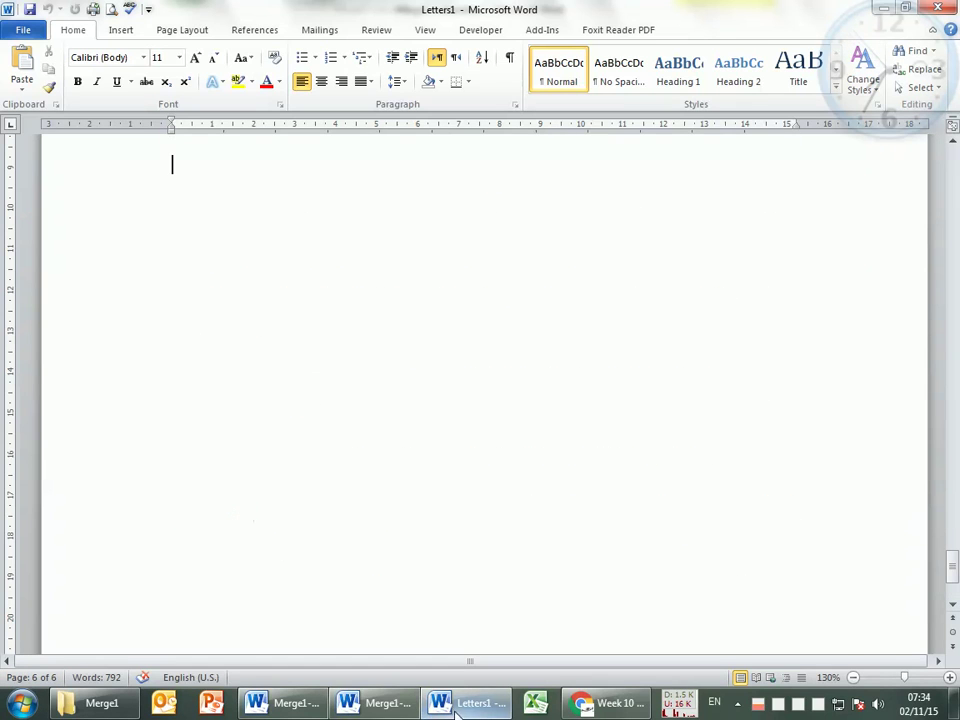
# - Review the customer table in Merge1-List and the recipient, merge field and finish options in Merge1-Letter
pyautogui.click(348, 707)
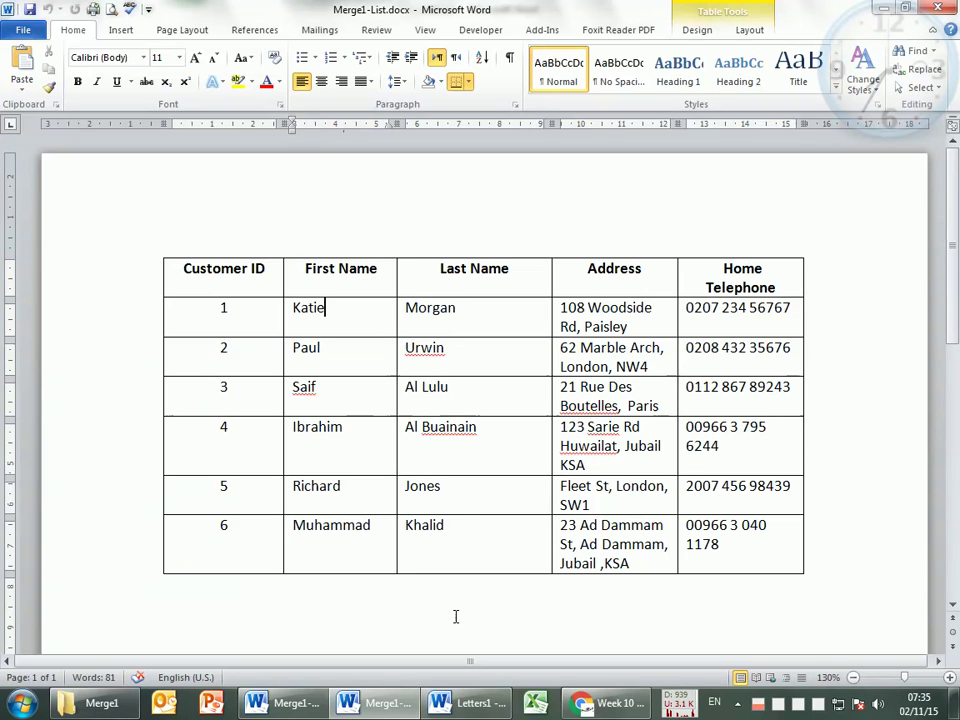
pyautogui.click(303, 705)
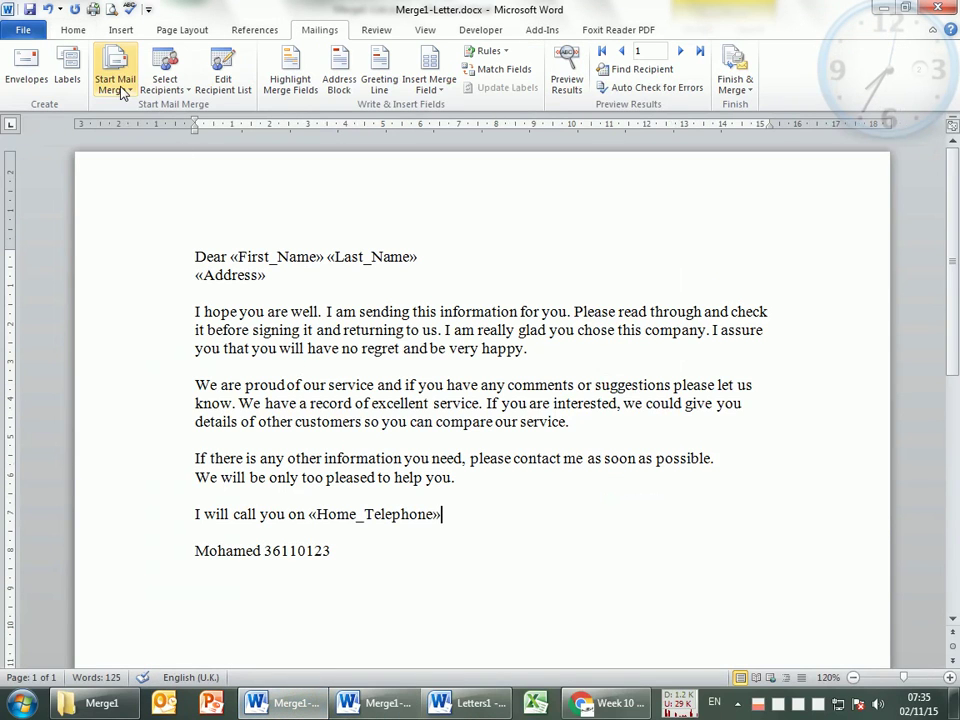
pyautogui.click(164, 84)
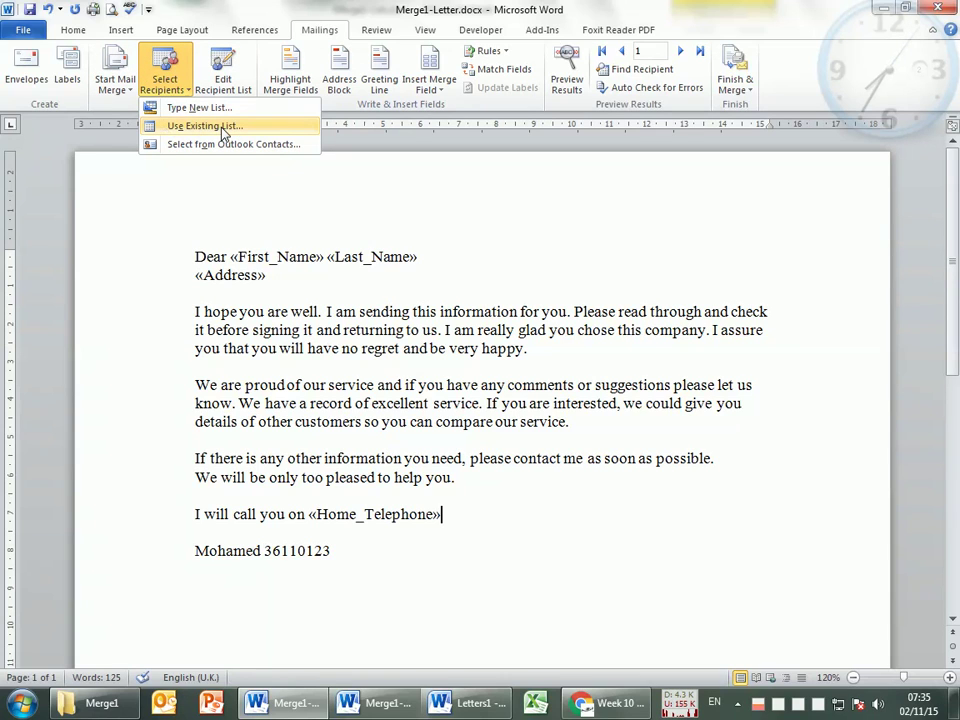
pyautogui.click(428, 88)
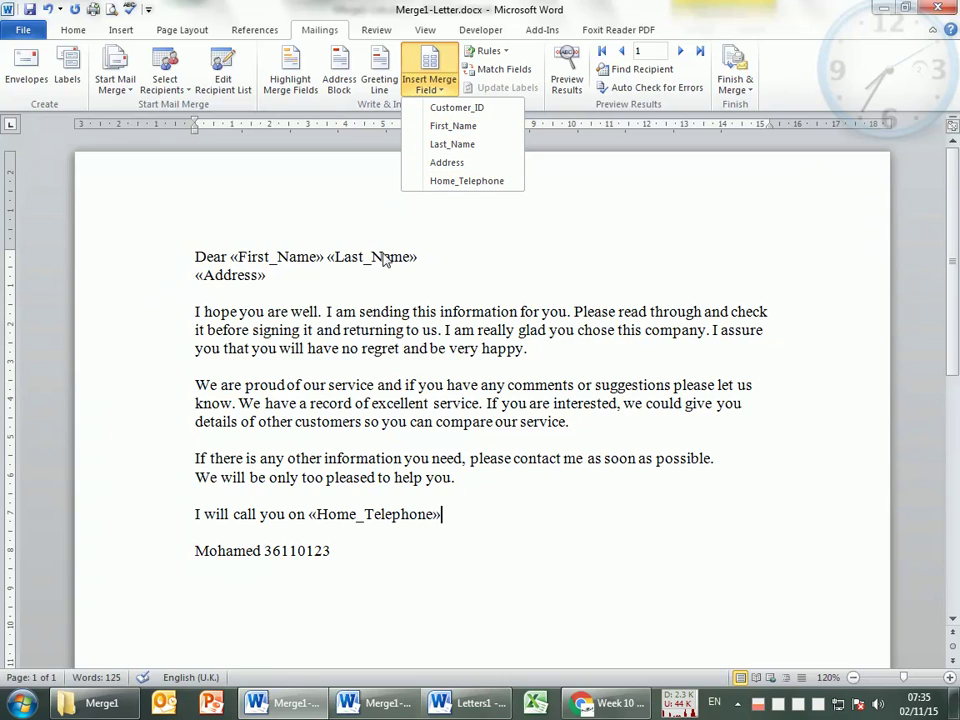
pyautogui.click(740, 80)
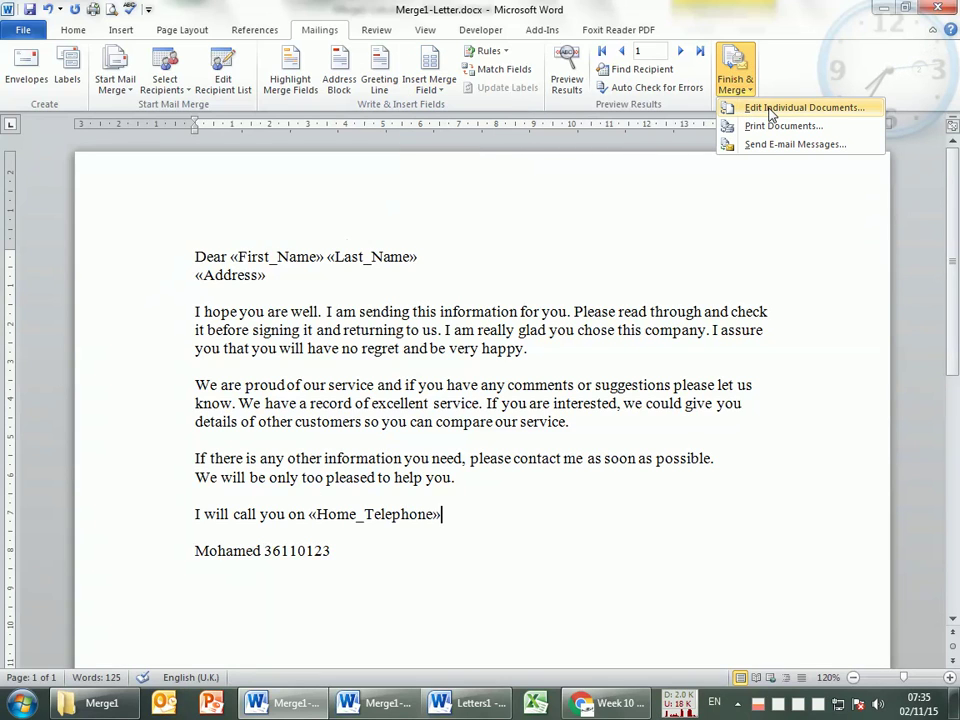
pyautogui.click(852, 333)
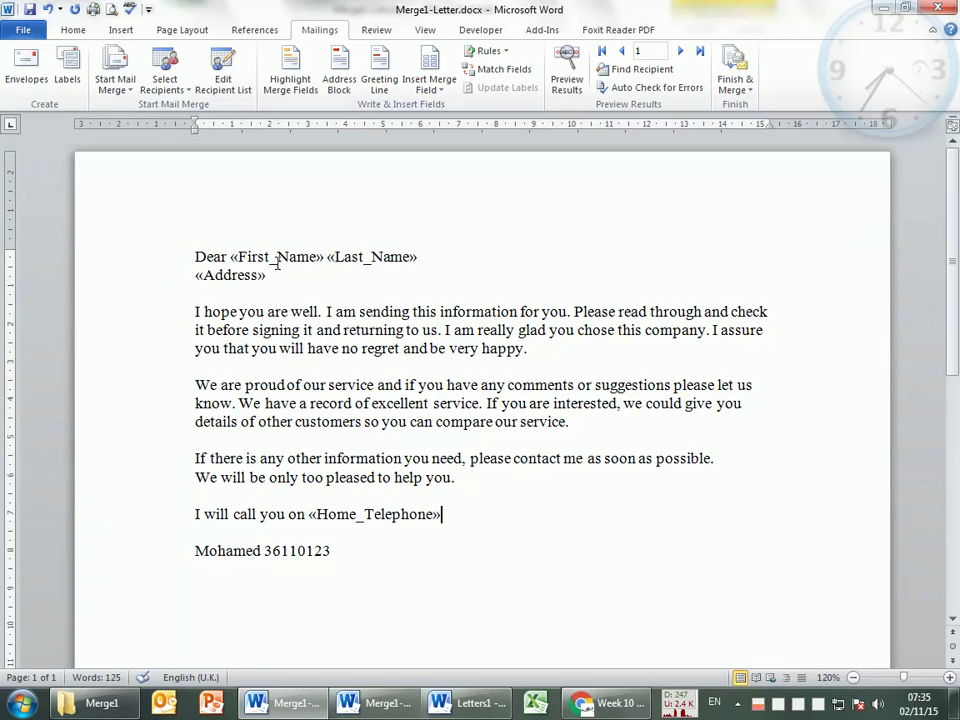
# - Try to close Merge1-Letter.docx while saving its changes
pyautogui.hotkey('alt', 'F4')
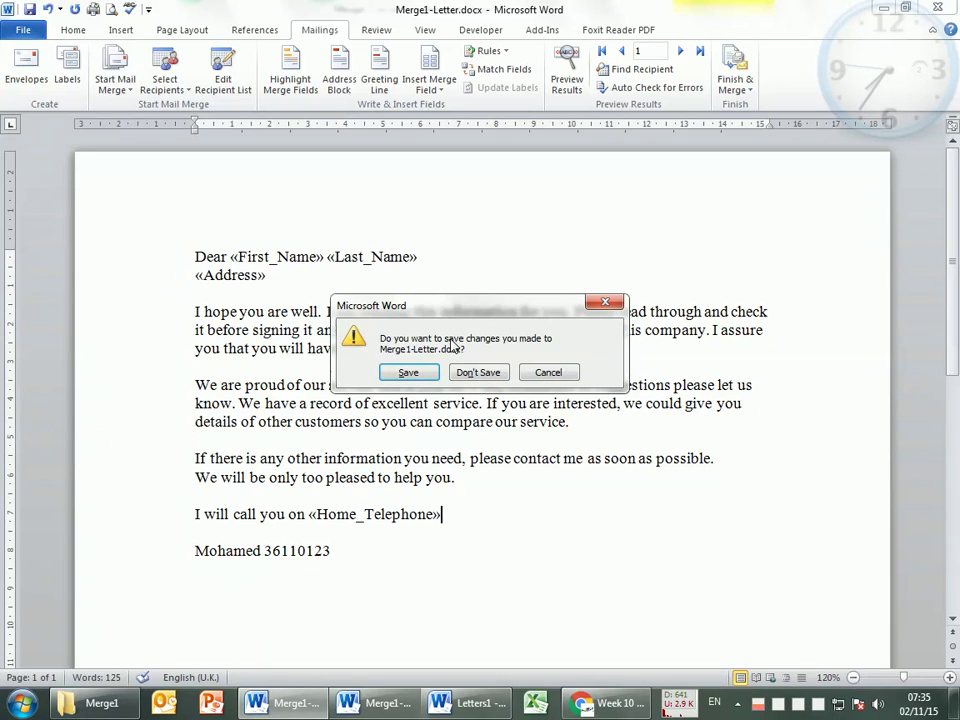
pyautogui.click(405, 373)
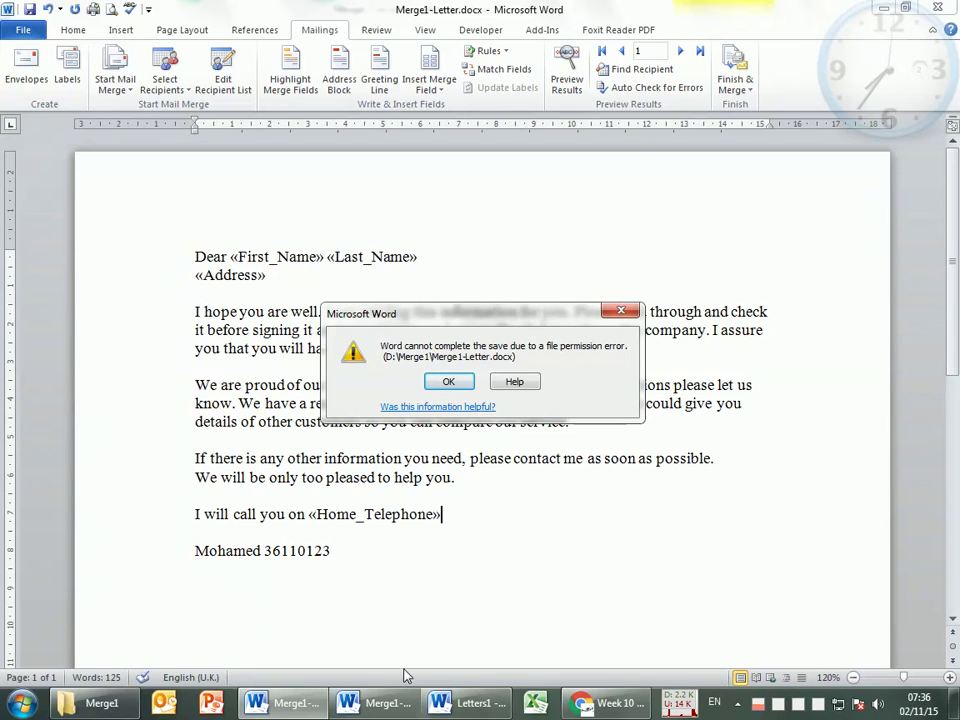
pyautogui.moveTo(300, 706)
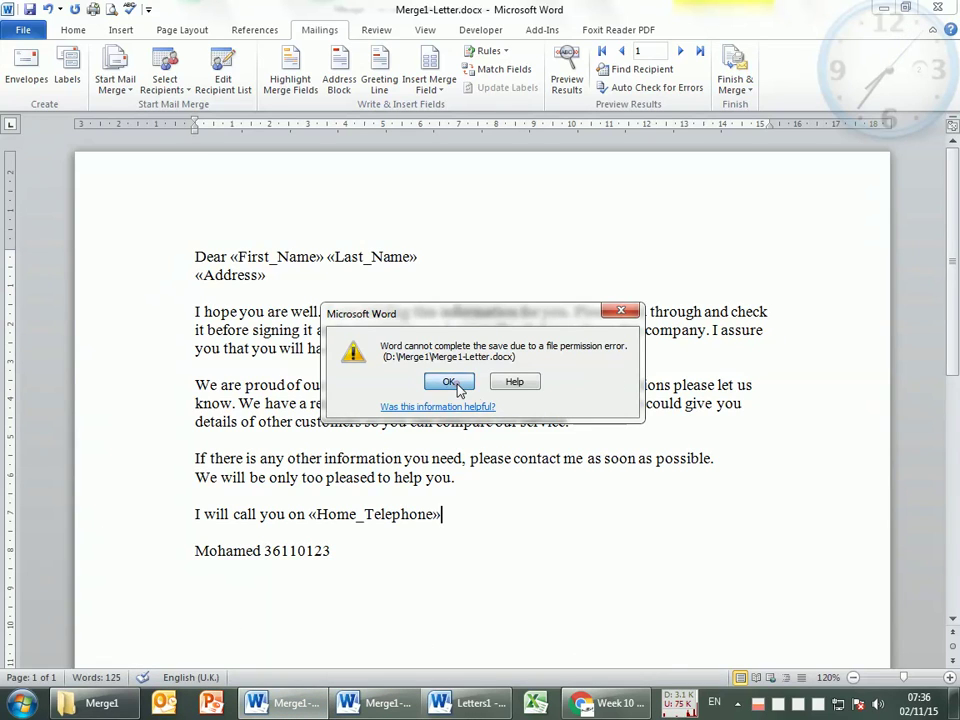
pyautogui.click(452, 383)
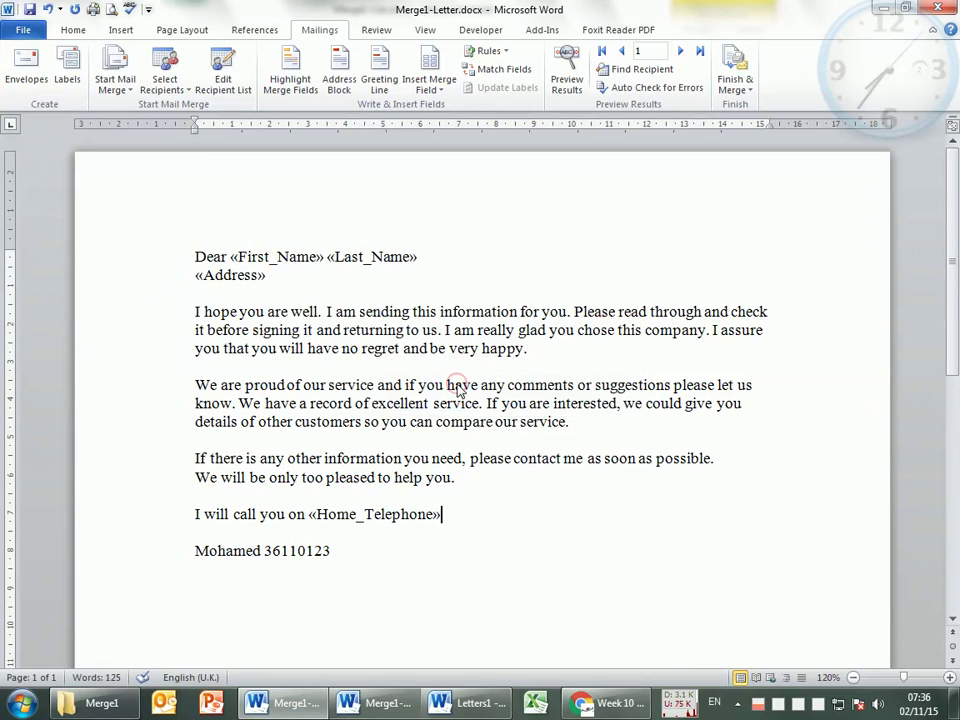
pyautogui.click(938, 9)
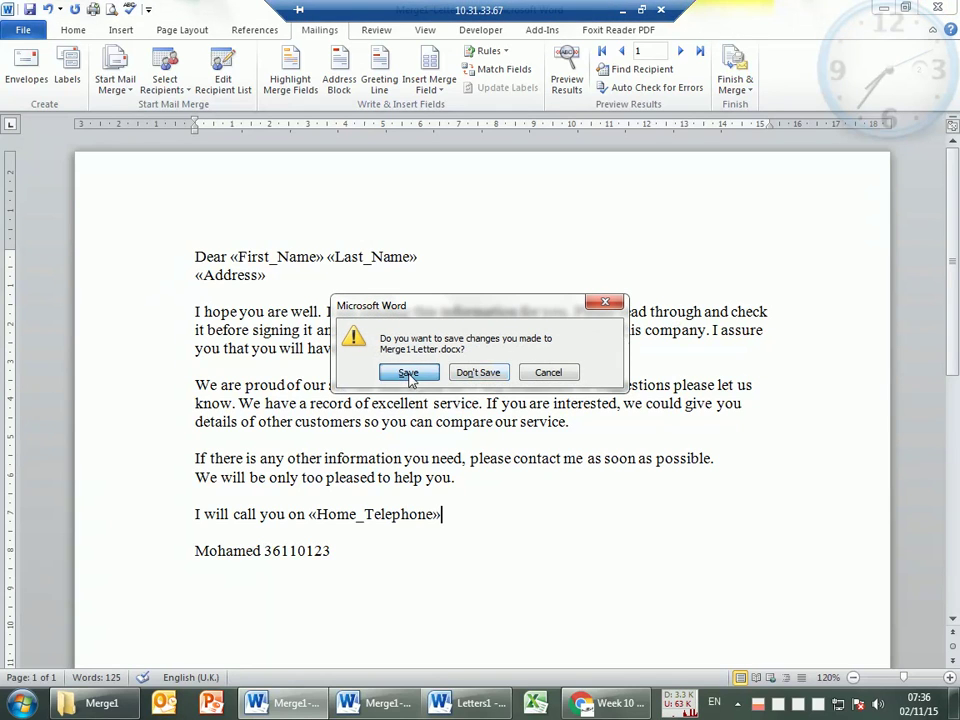
pyautogui.click(408, 373)
pyautogui.click(440, 381)
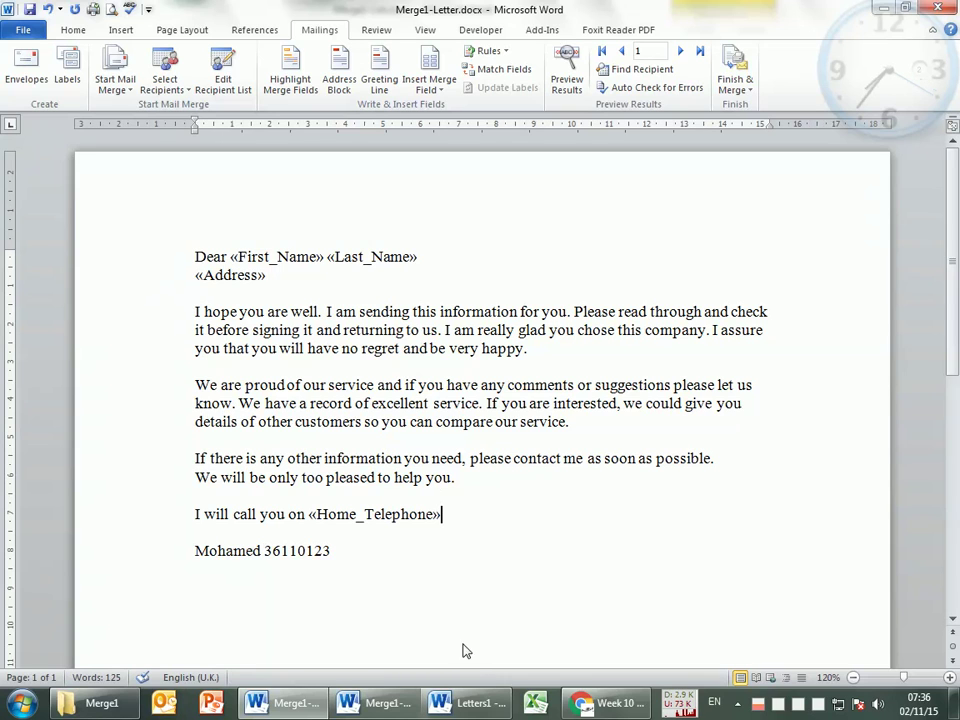
# - Close Merge1-List.docx, and close Merge1-Letter.docx without saving its changes
pyautogui.click(380, 703)
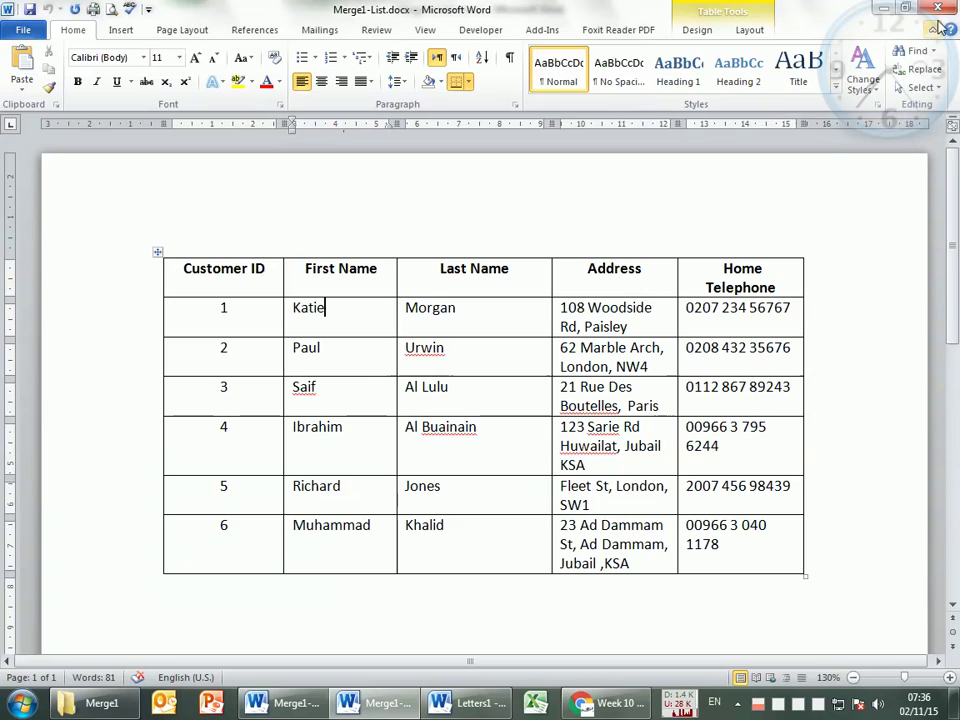
pyautogui.click(937, 29)
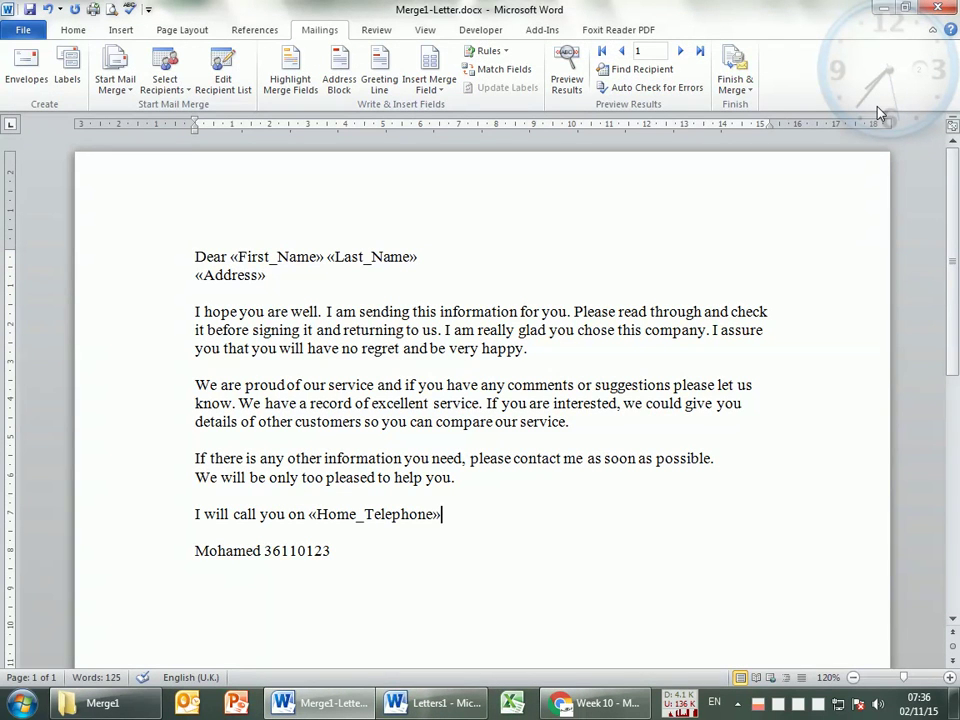
pyautogui.click(320, 705)
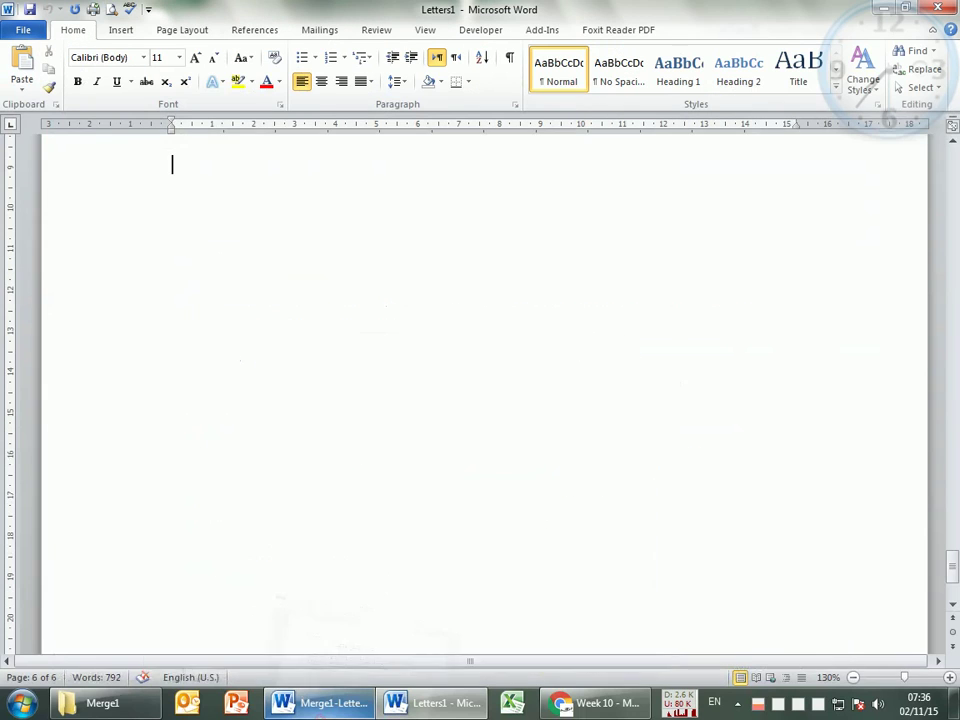
pyautogui.click(320, 705)
pyautogui.click(937, 7)
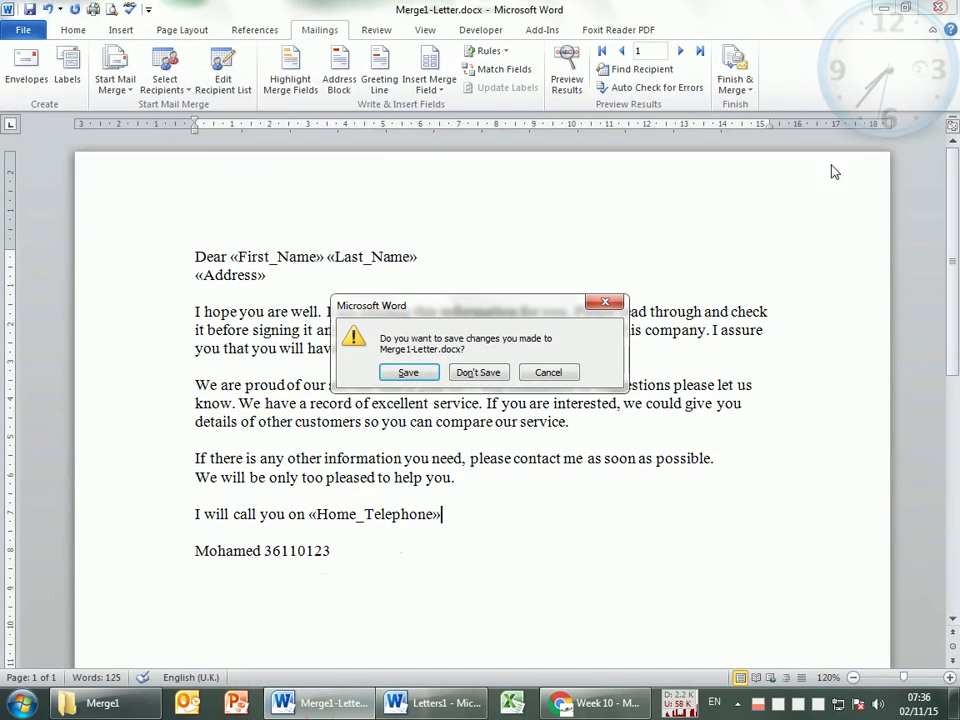
pyautogui.click(477, 374)
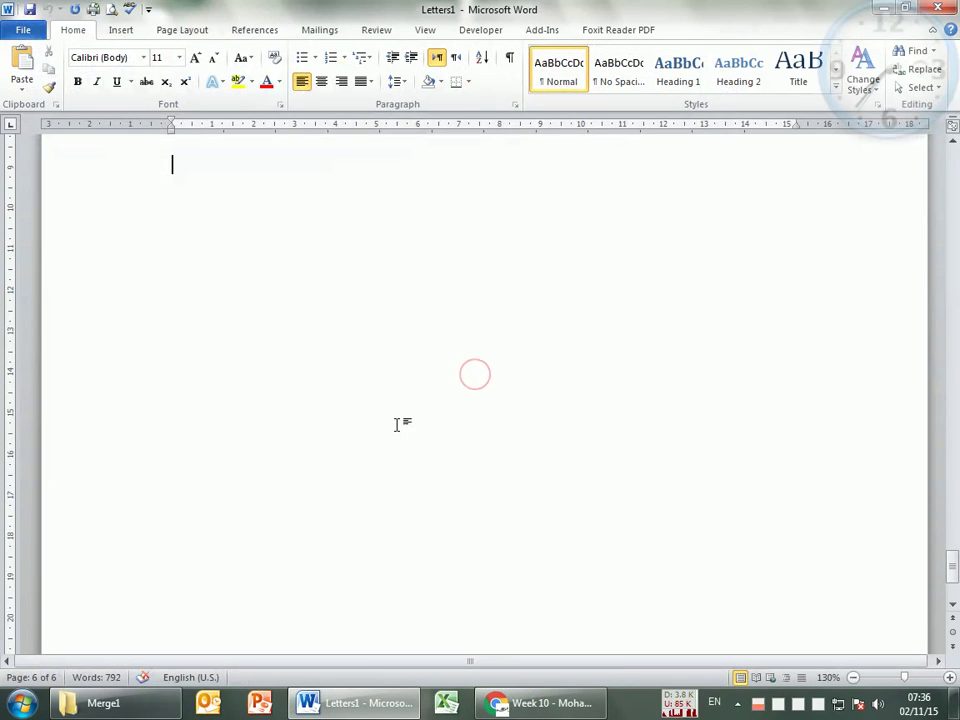
# - Start saving the merged letters document in the Merge1 folder with the file name Merge1-Complete.docx
pyautogui.click(443, 486)
pyautogui.moveTo(952, 565); pyautogui.dragTo(950, 165)
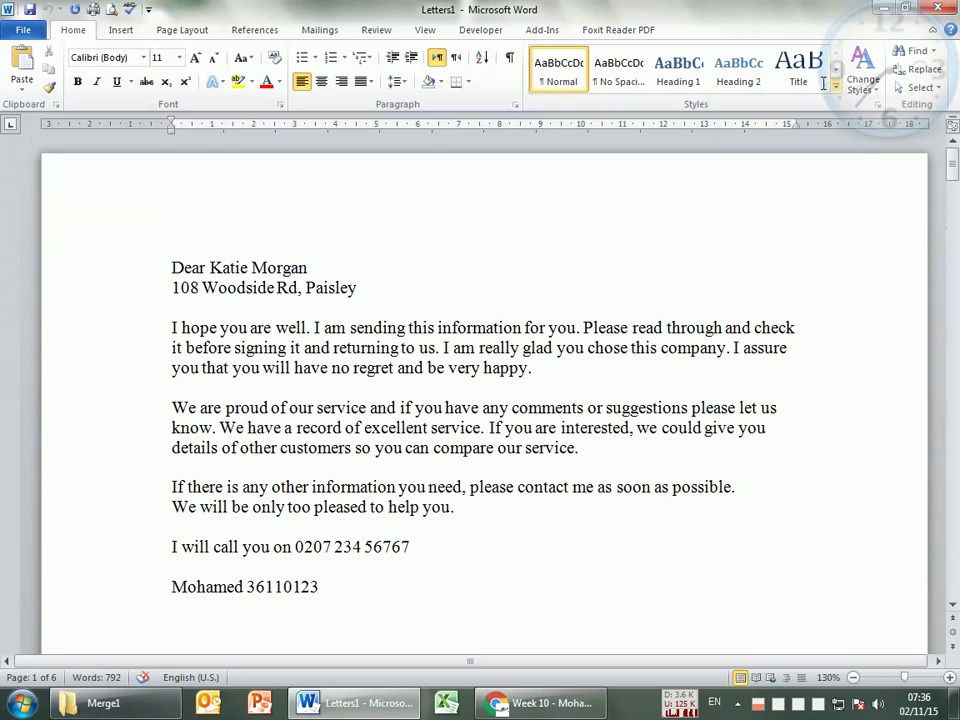
pyautogui.click(29, 10)
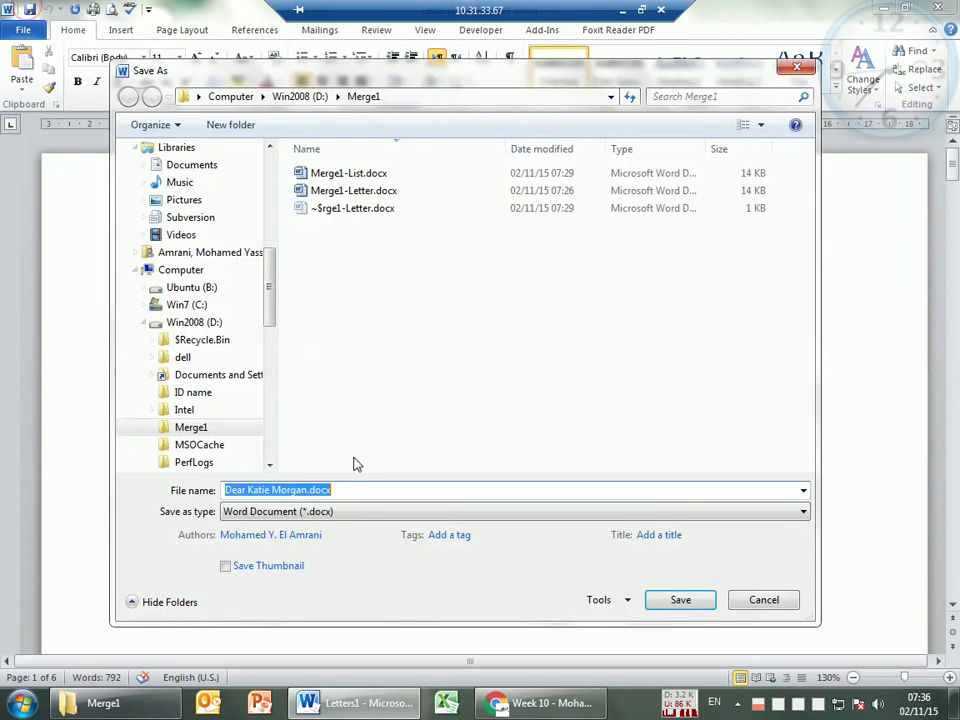
pyautogui.click(344, 195)
pyautogui.click(274, 491)
pyautogui.moveTo(262, 491)
pyautogui.mouseDown()
pyautogui.moveTo(283, 491)
pyautogui.moveTo(265, 490)
pyautogui.mouseUp()
pyautogui.click(287, 491)
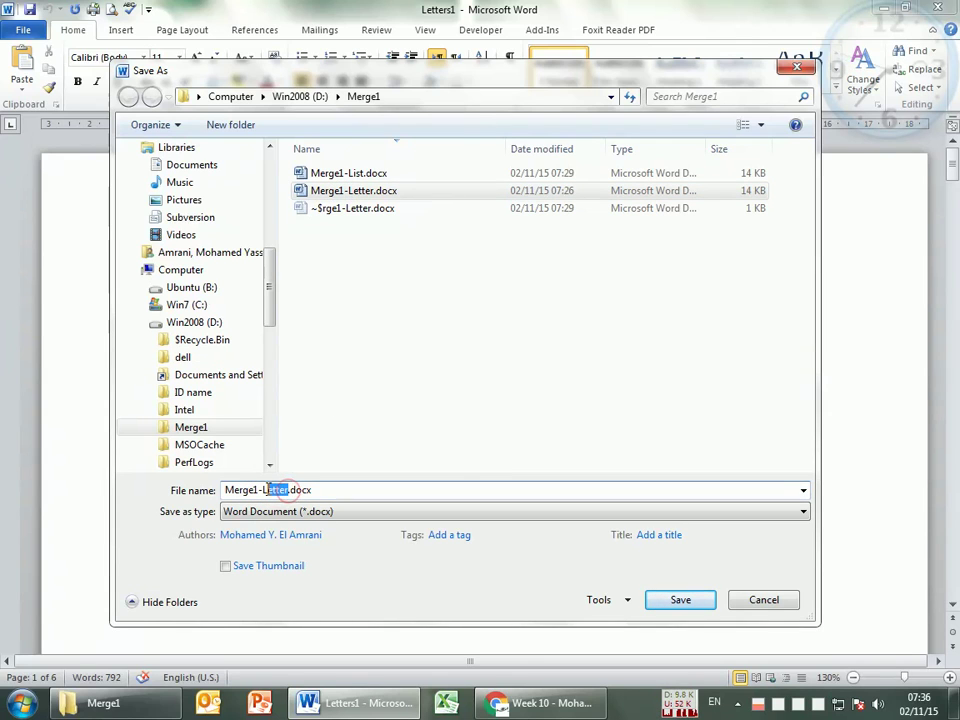
pyautogui.write('Compl')
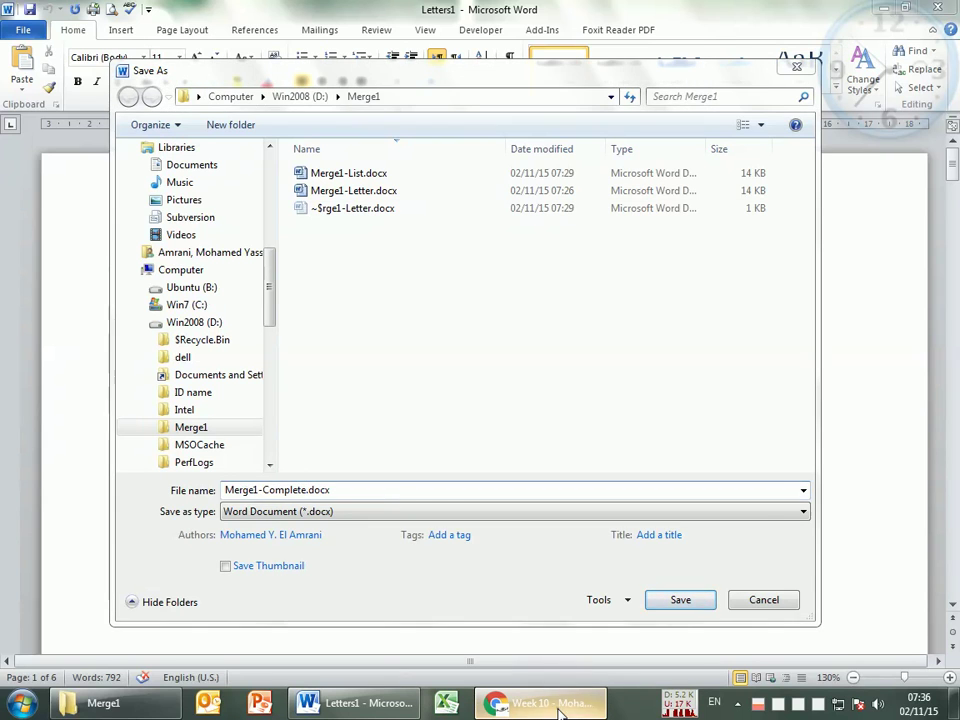
# - Check the required file name in task 4 of Mail Merge Ex 1.pdf in the browser, and save the merged letters in Word
pyautogui.hotkey('alt', 'Tab')
pyautogui.click(320, 550)
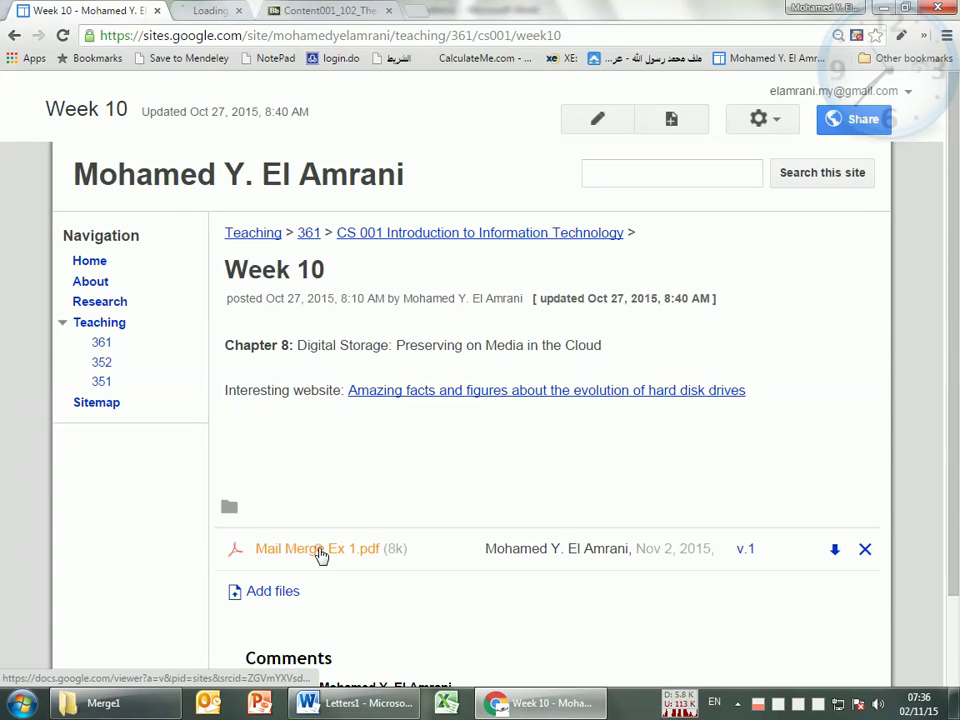
pyautogui.click(250, 18)
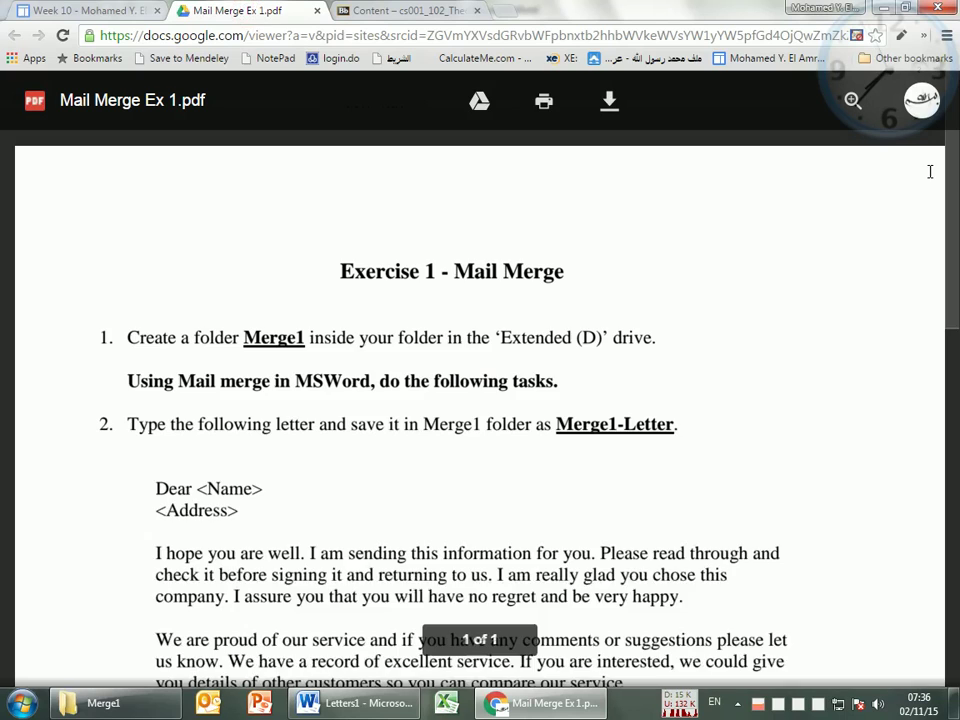
pyautogui.scroll(-10, 926, 350)
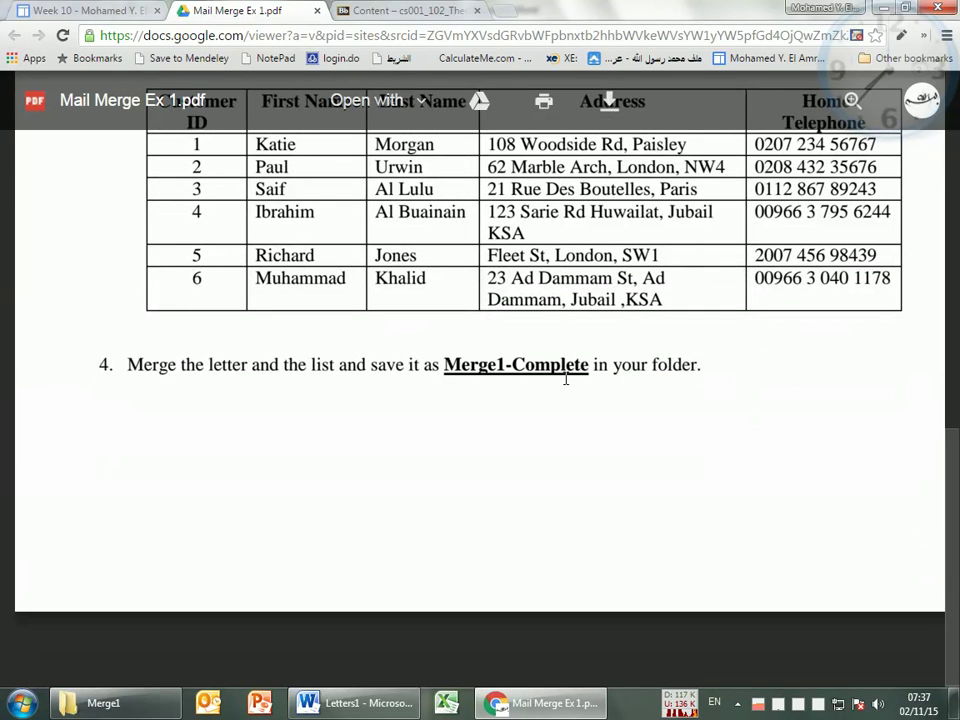
pyautogui.hotkey('alt', 'Tab')
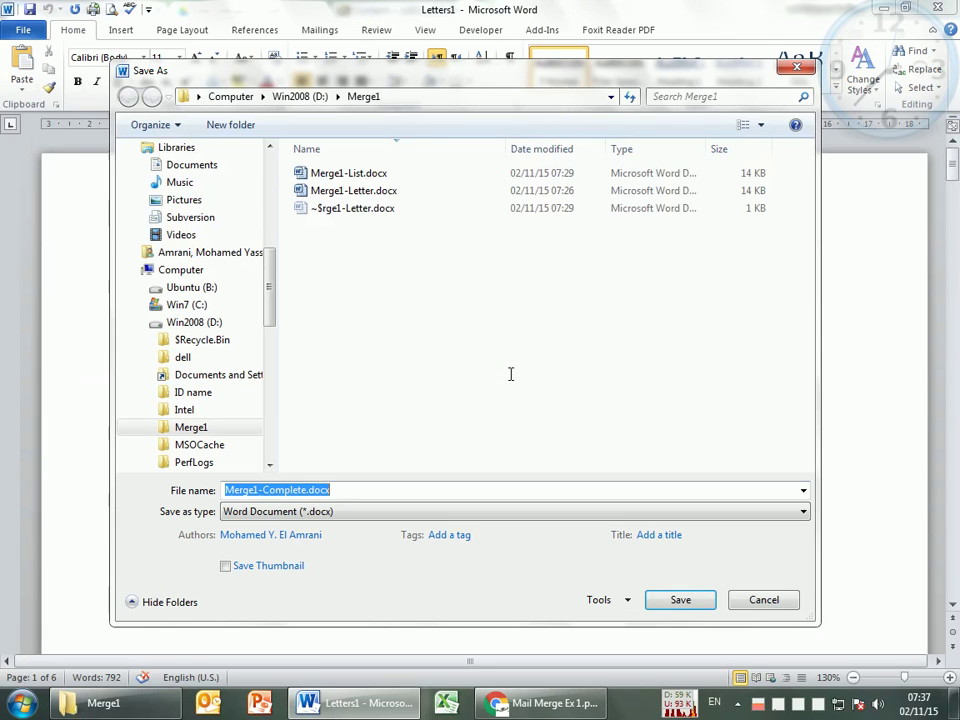
pyautogui.click(670, 600)
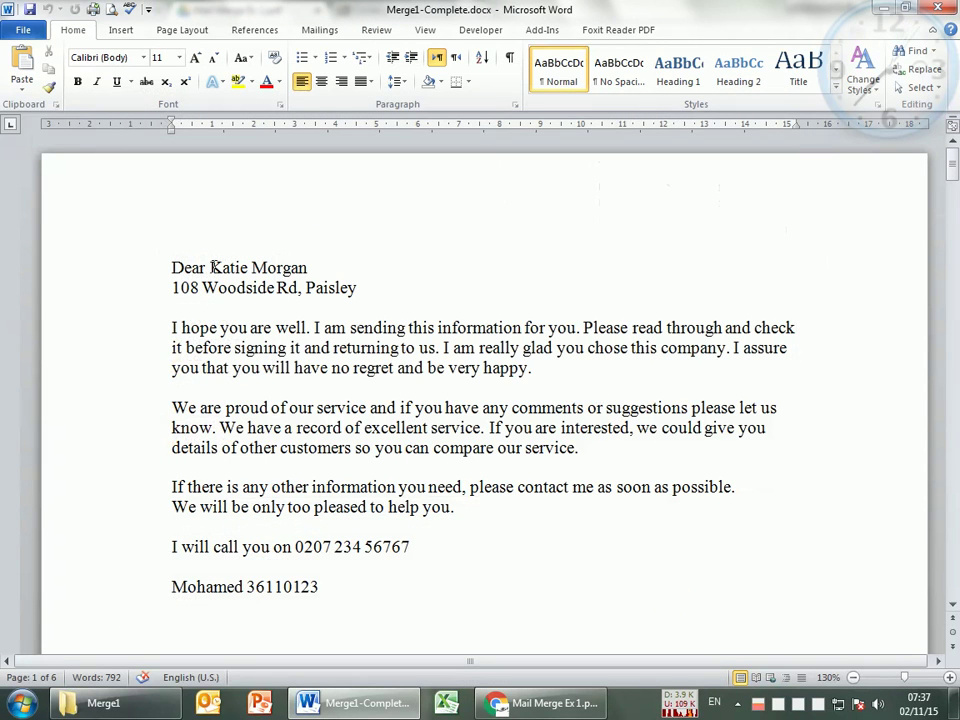
# - Look through the letters in Merge1-Complete.docx and close the document
pyautogui.scroll(-20, 493, 447)
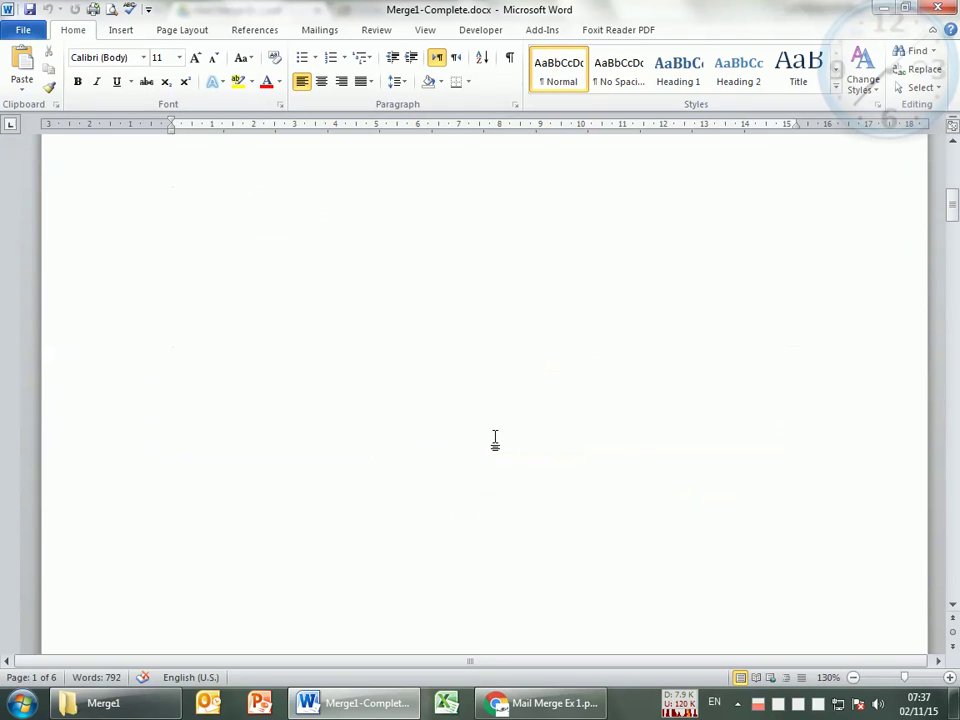
pyautogui.scroll(-15, 495, 440)
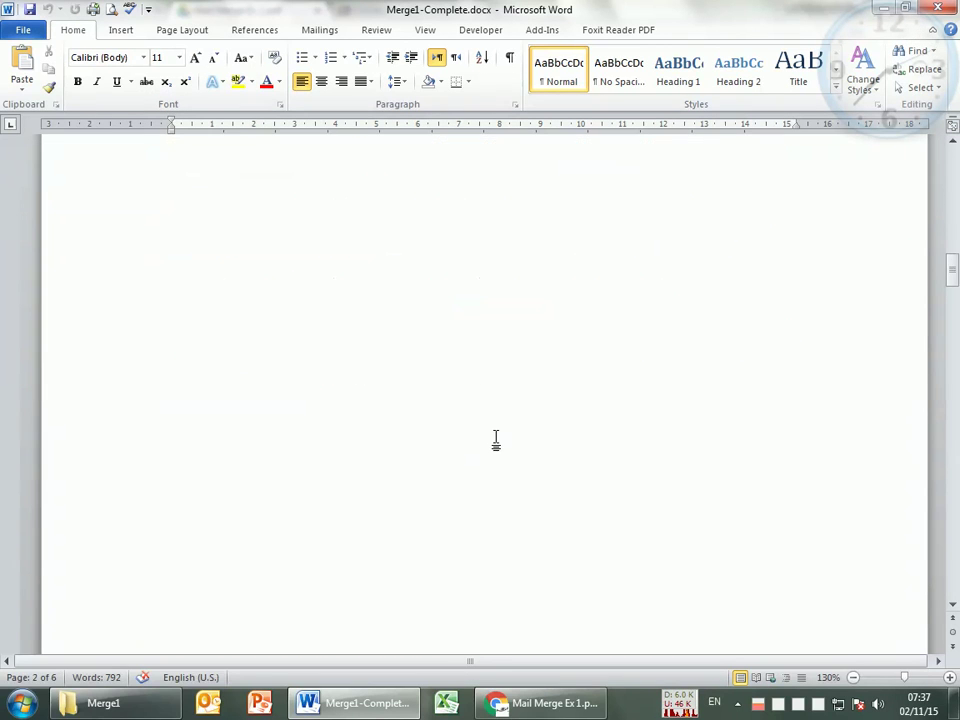
pyautogui.click(938, 8)
# - Reopen Merge1-Letter.docx from the Merge1 folder to check its name, address and telephone placeholders, and close it
pyautogui.click(110, 703)
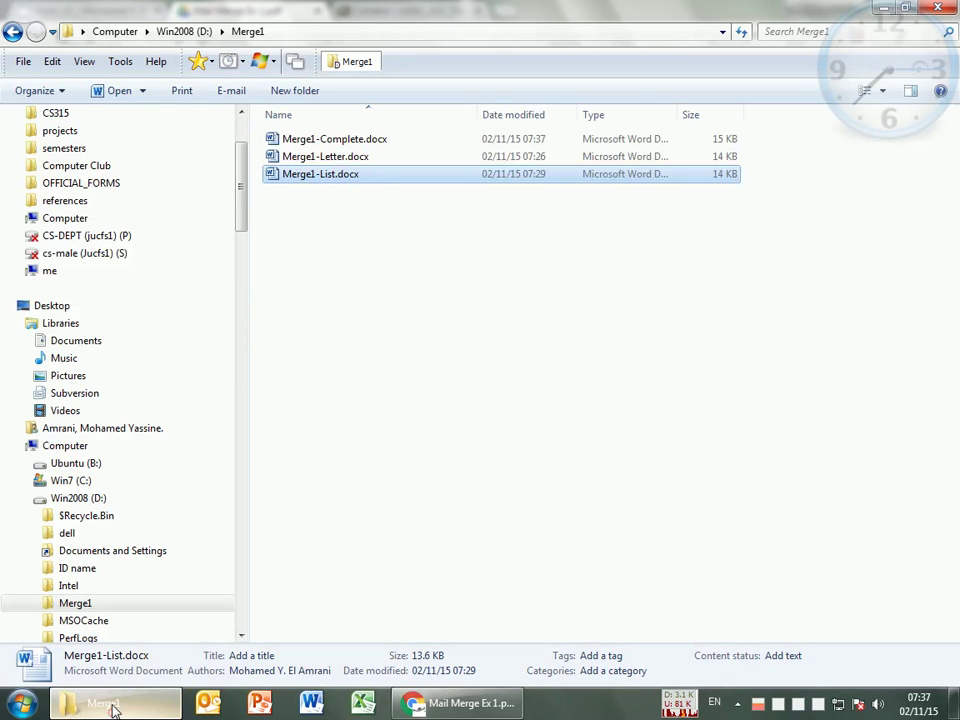
pyautogui.click(364, 225)
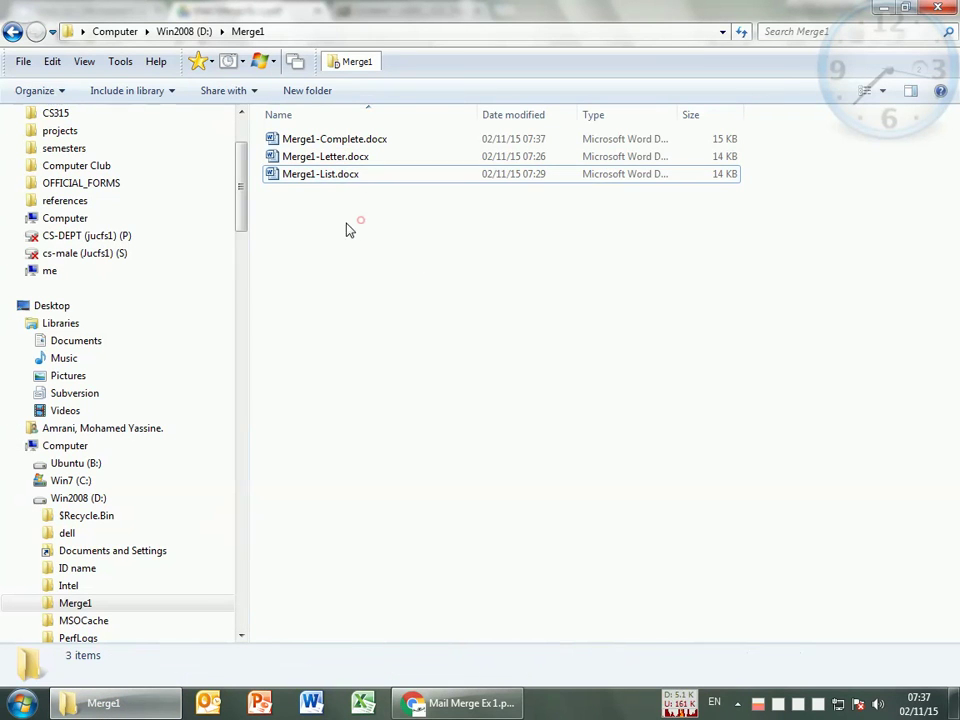
pyautogui.doubleClick(343, 160)
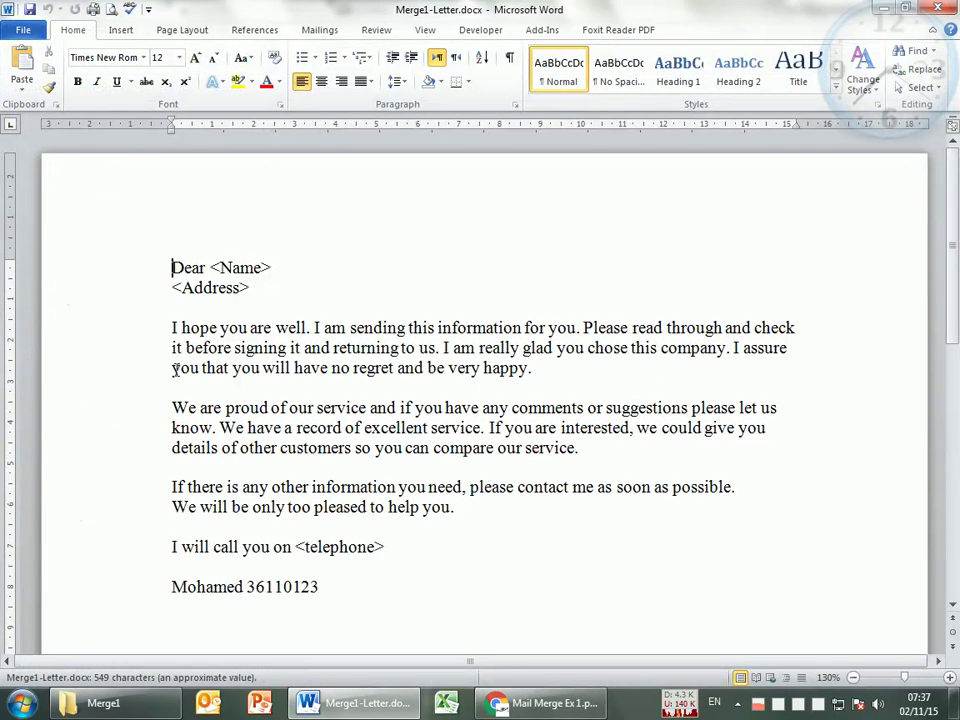
pyautogui.click(220, 267)
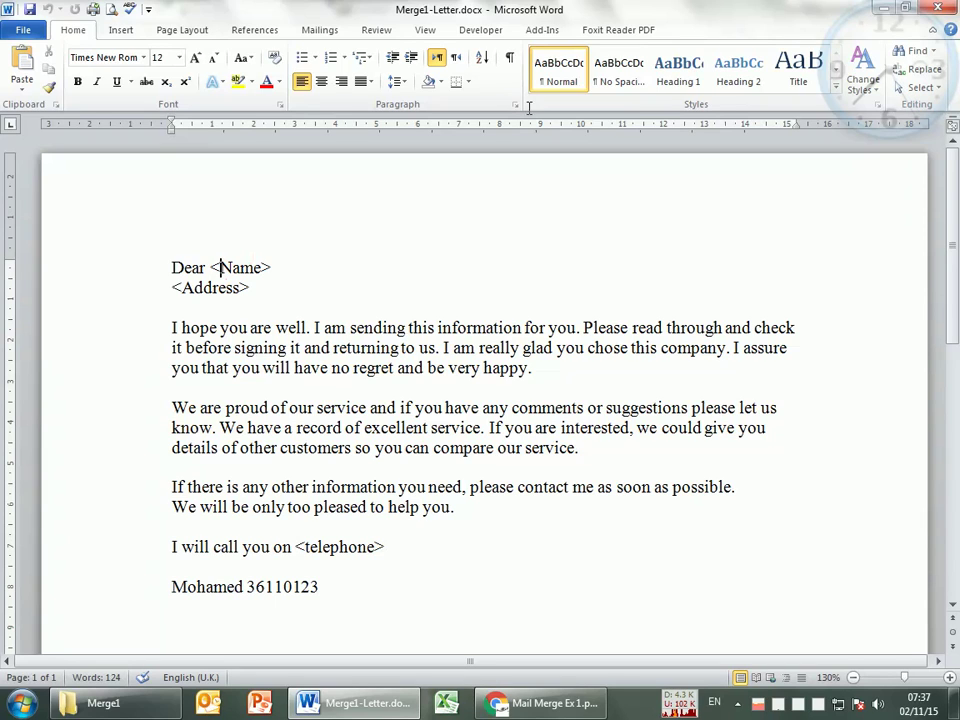
pyautogui.click(930, 10)
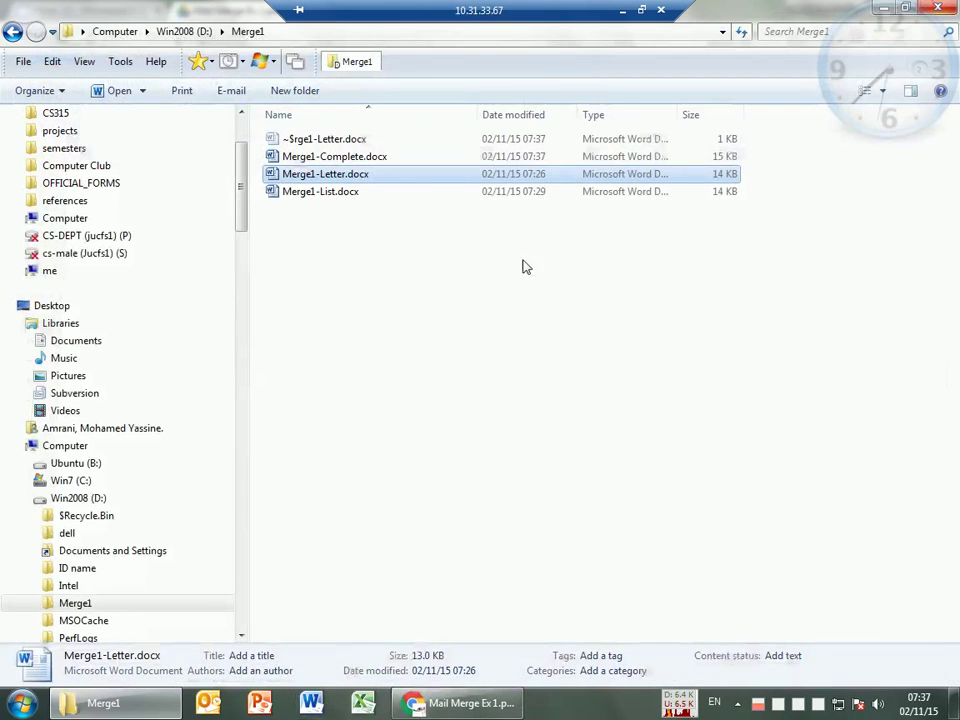
# - Reopen Merge1-Letter.docx and select Merge1-List.docx from the Merge1 folder on drive D: as its existing recipient list
pyautogui.click(343, 282)
pyautogui.doubleClick(330, 158)
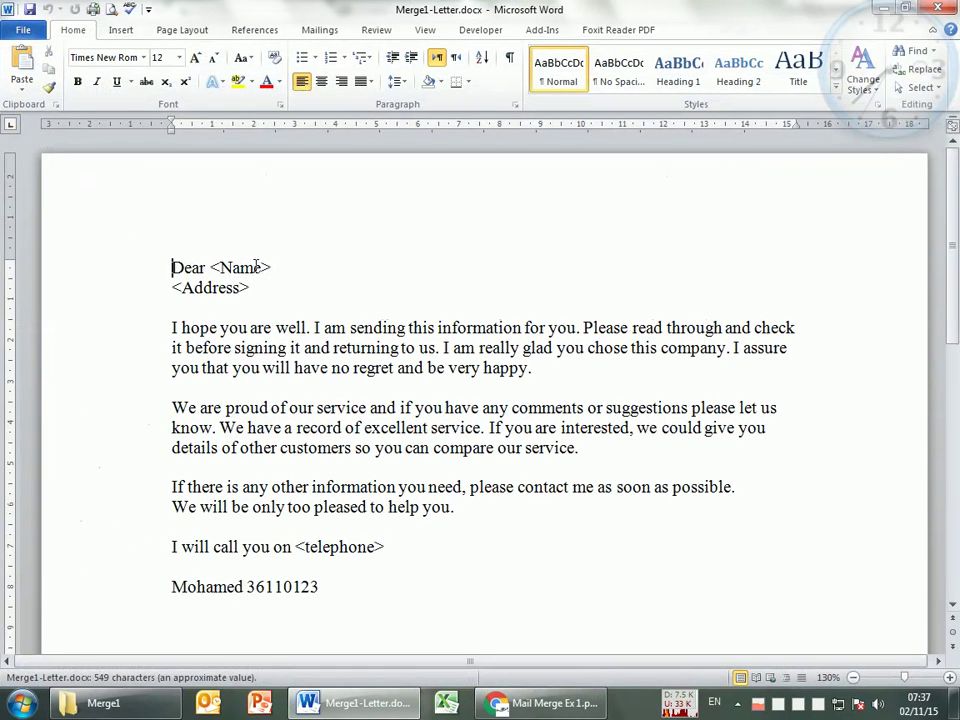
pyautogui.moveTo(271, 267); pyautogui.dragTo(209, 267)
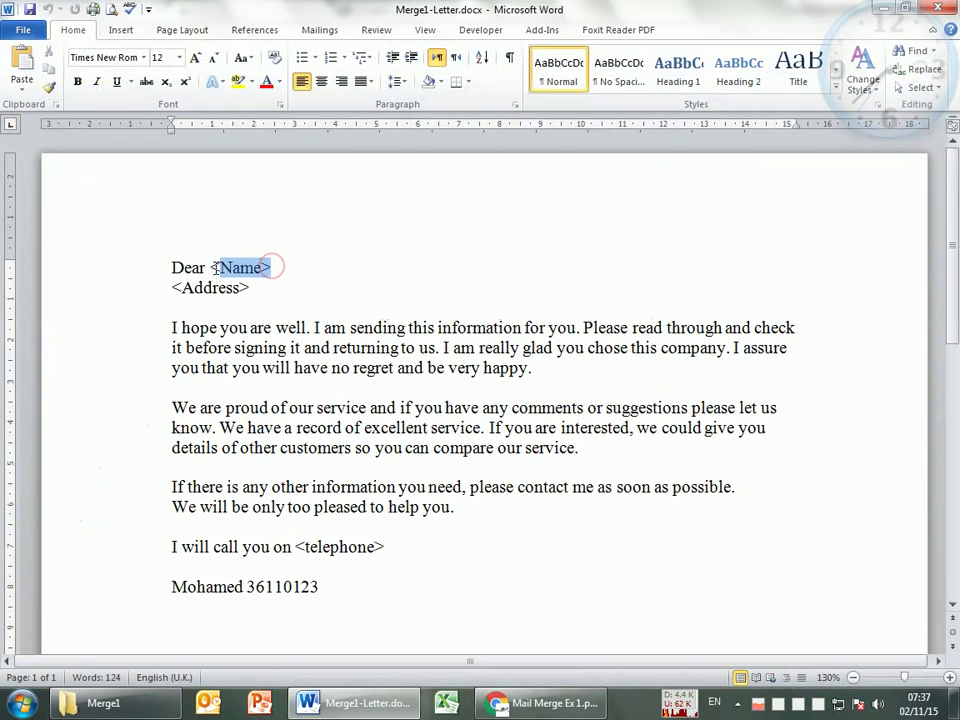
pyautogui.click(320, 30)
pyautogui.click(166, 84)
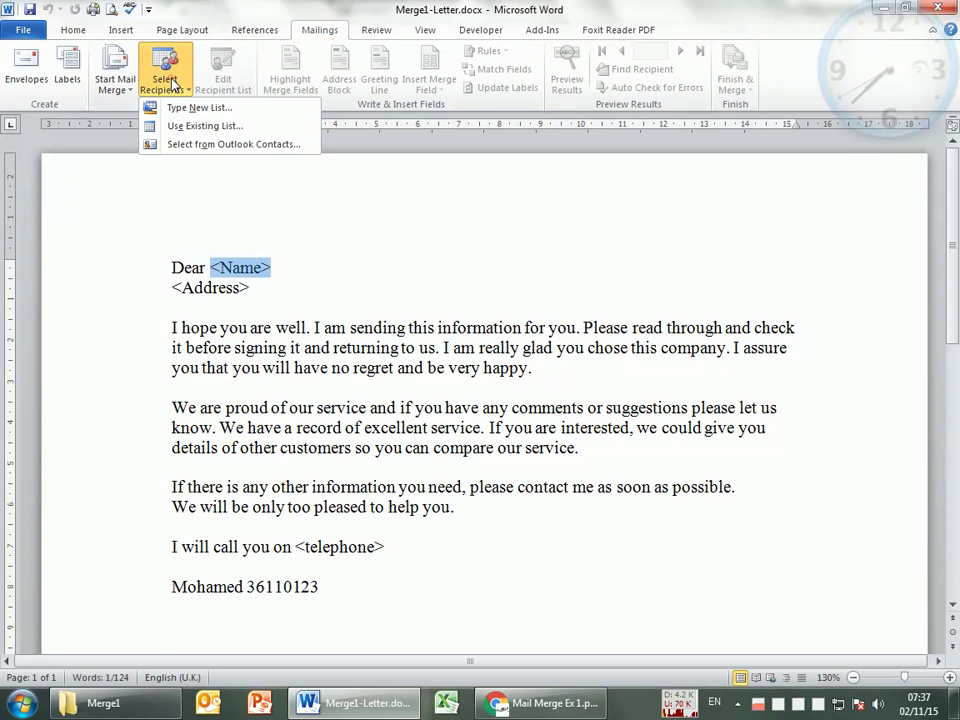
pyautogui.click(150, 125)
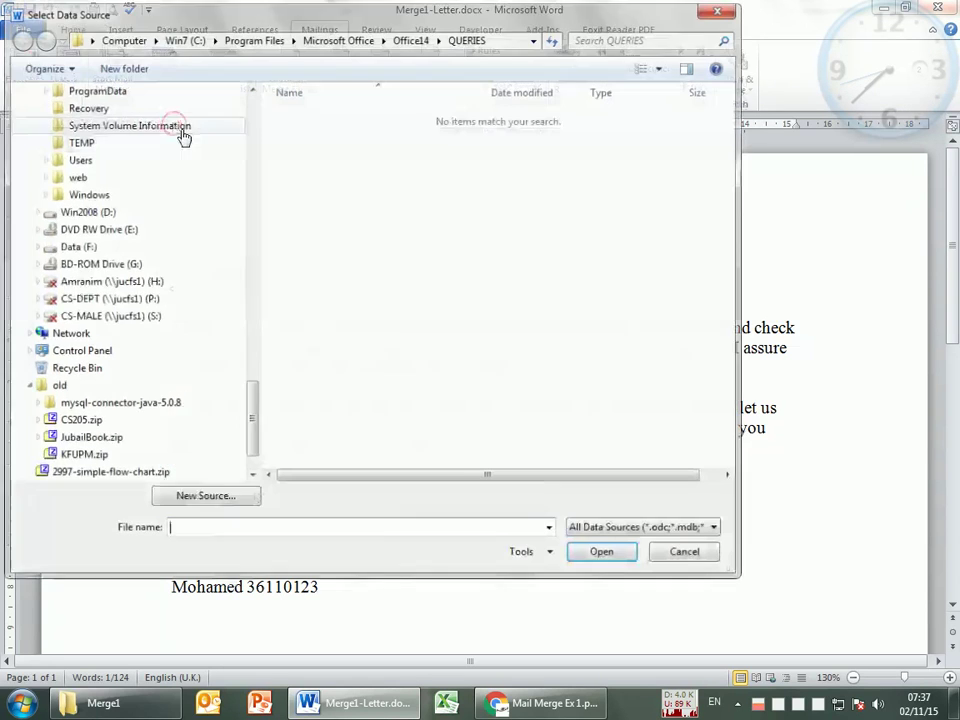
pyautogui.moveTo(255, 326); pyautogui.dragTo(242, 446)
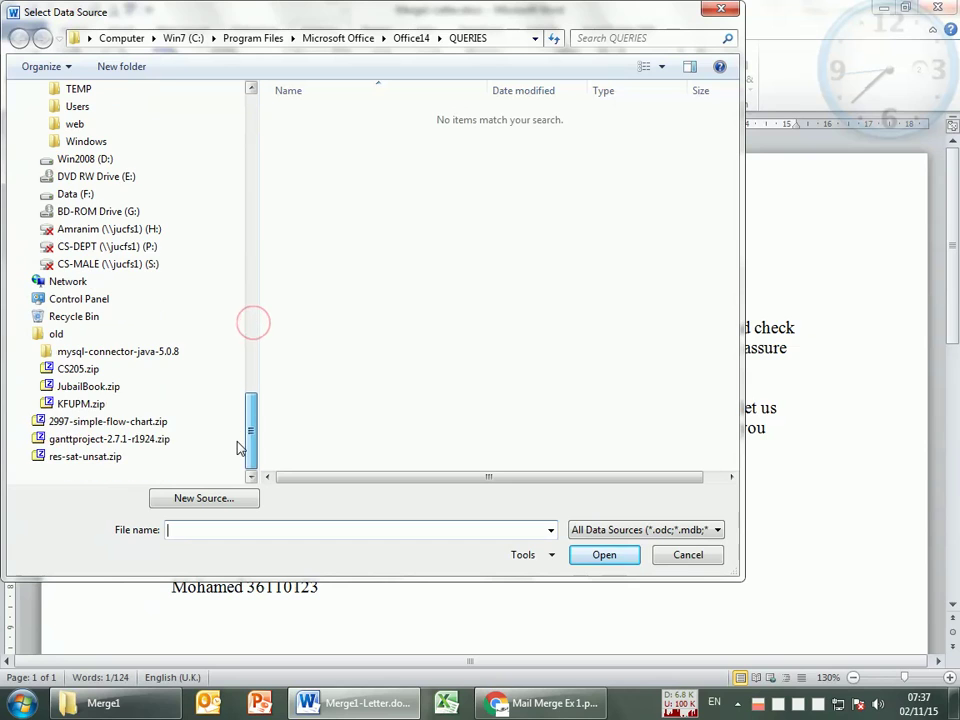
pyautogui.click(106, 160)
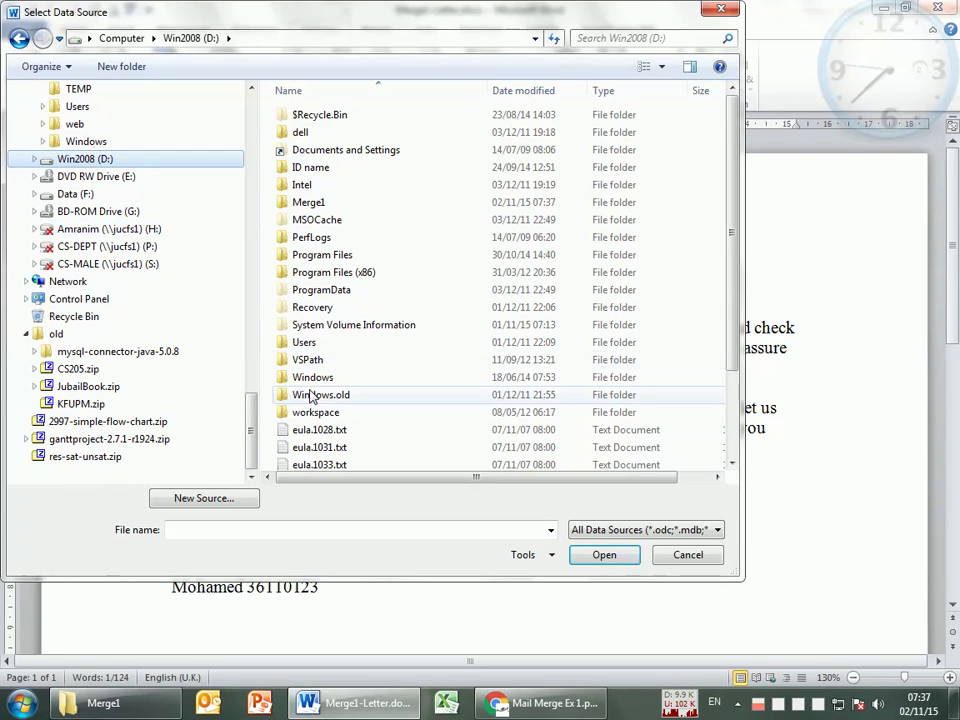
pyautogui.doubleClick(318, 202)
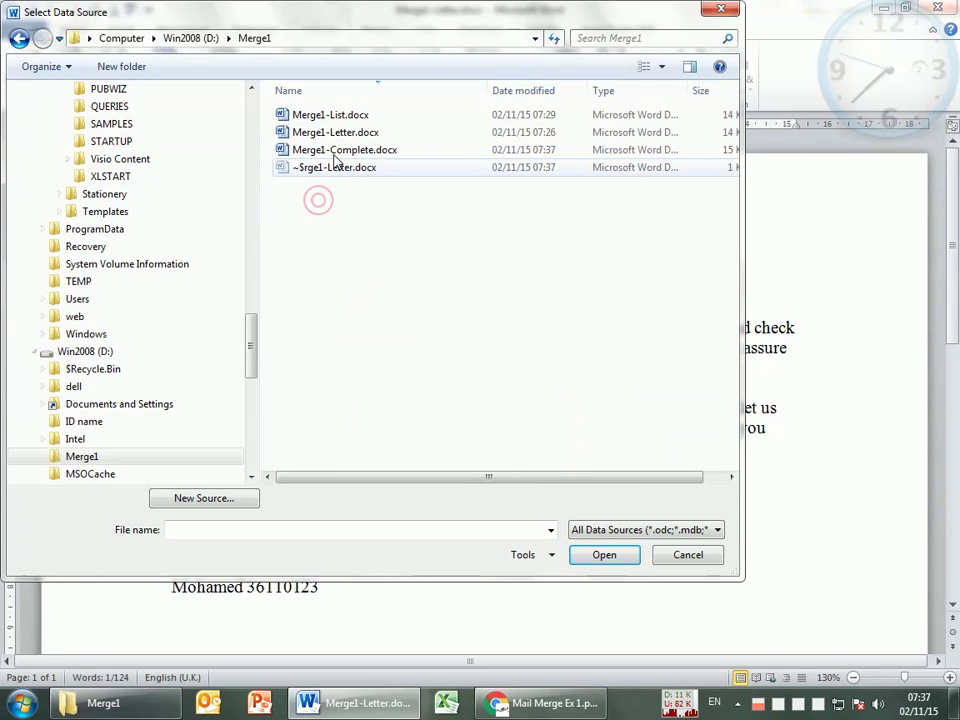
pyautogui.doubleClick(345, 120)
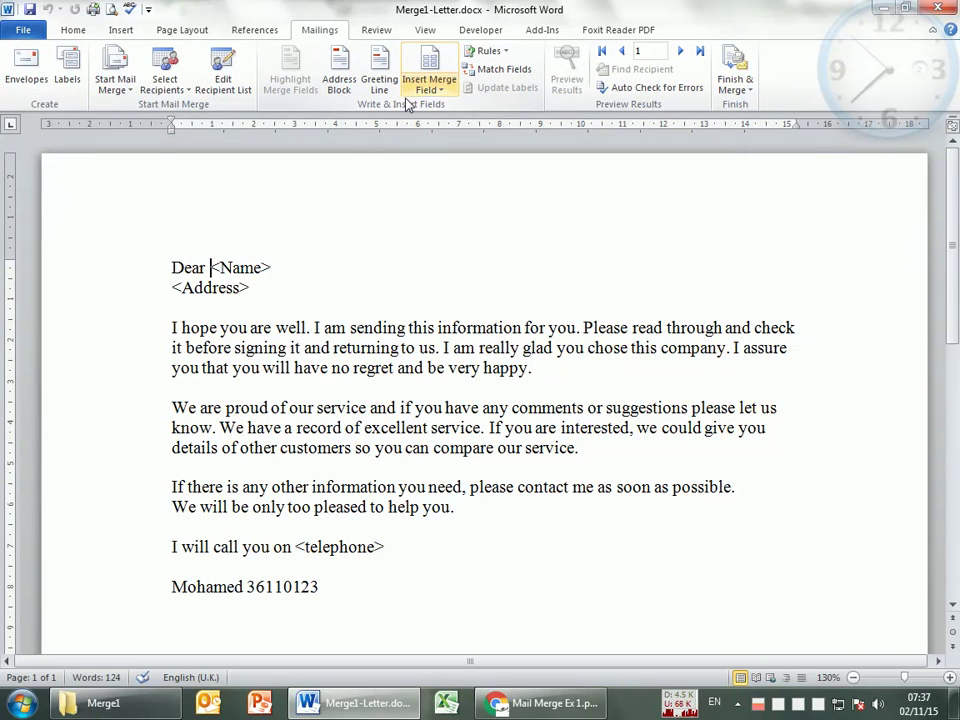
# - Replace the <Name> placeholder after "Dear" with the First_Name and Last_Name merge fields
pyautogui.moveTo(270, 268); pyautogui.dragTo(214, 275)
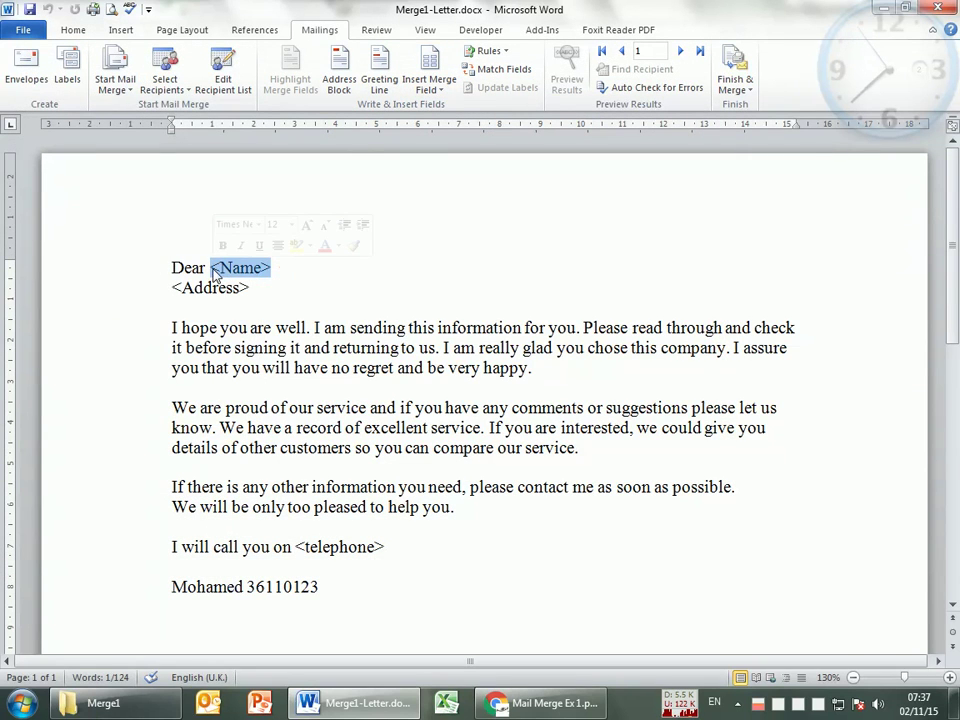
pyautogui.press('Delete')
pyautogui.click(426, 90)
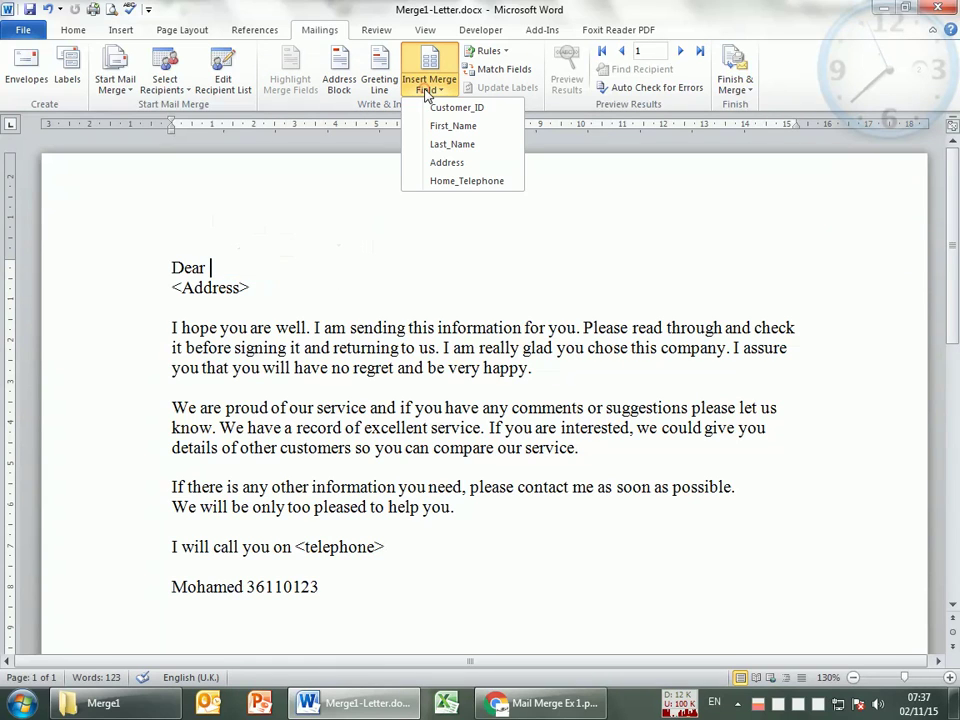
pyautogui.click(437, 126)
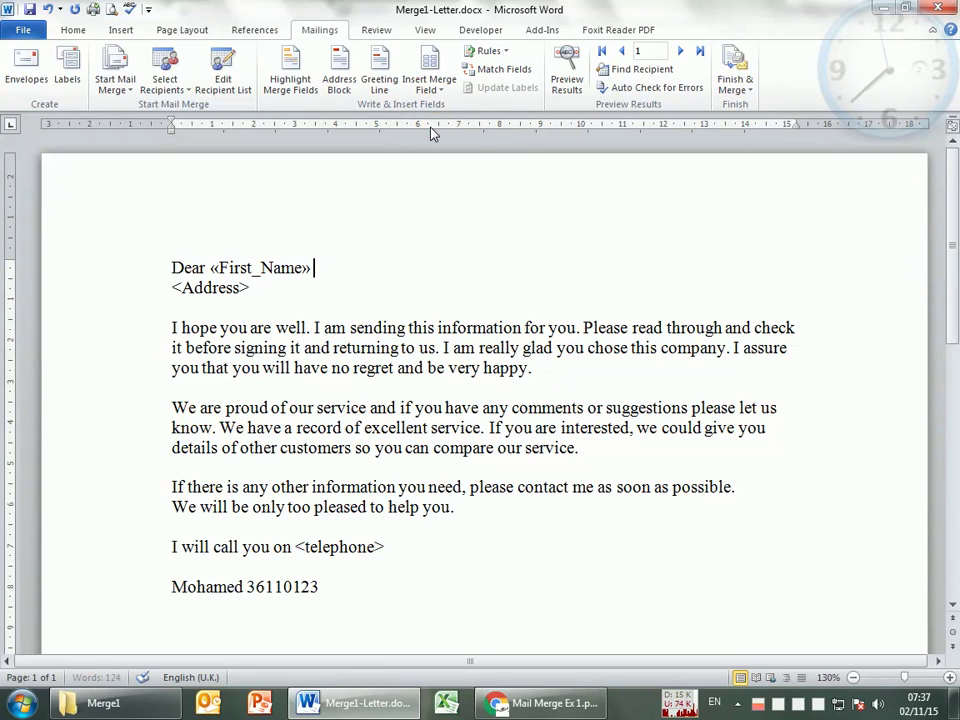
pyautogui.click(430, 89)
pyautogui.click(437, 143)
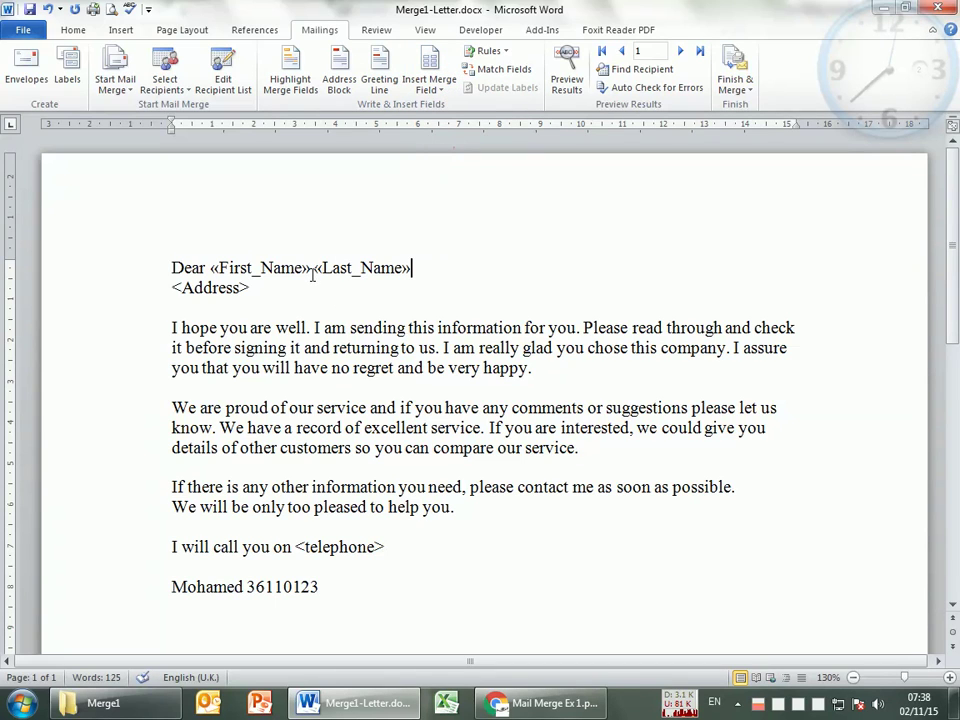
# - Replace the <Address> placeholder below the greeting with the Address merge field
pyautogui.moveTo(252, 289)
pyautogui.mouseDown()
pyautogui.moveTo(173, 289)
pyautogui.moveTo(251, 288)
pyautogui.mouseUp()
pyautogui.click(173, 289)
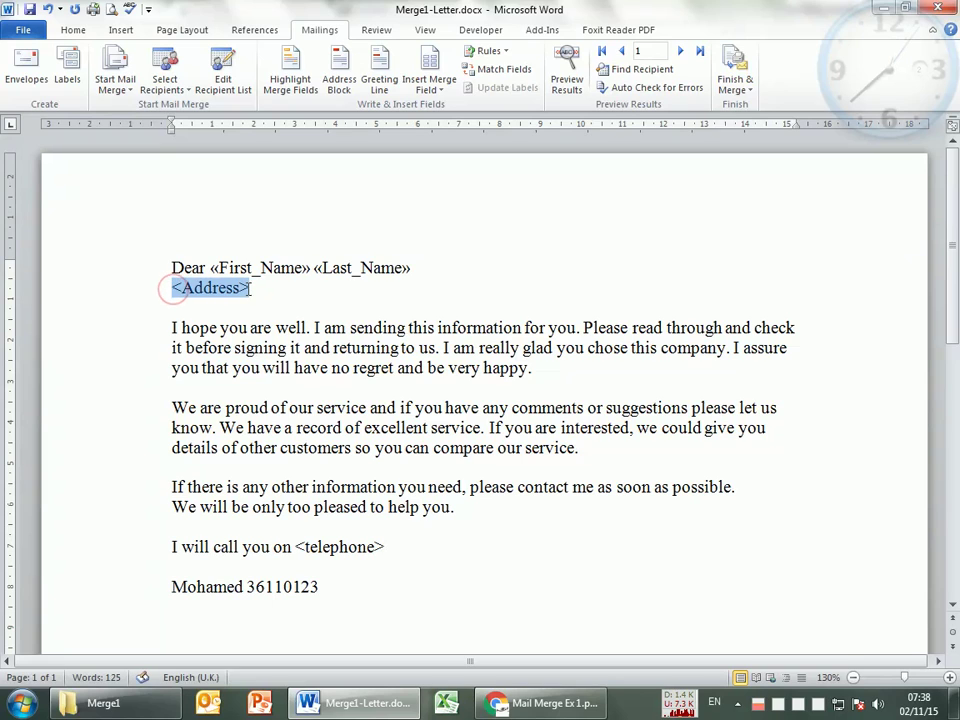
pyautogui.press('Delete')
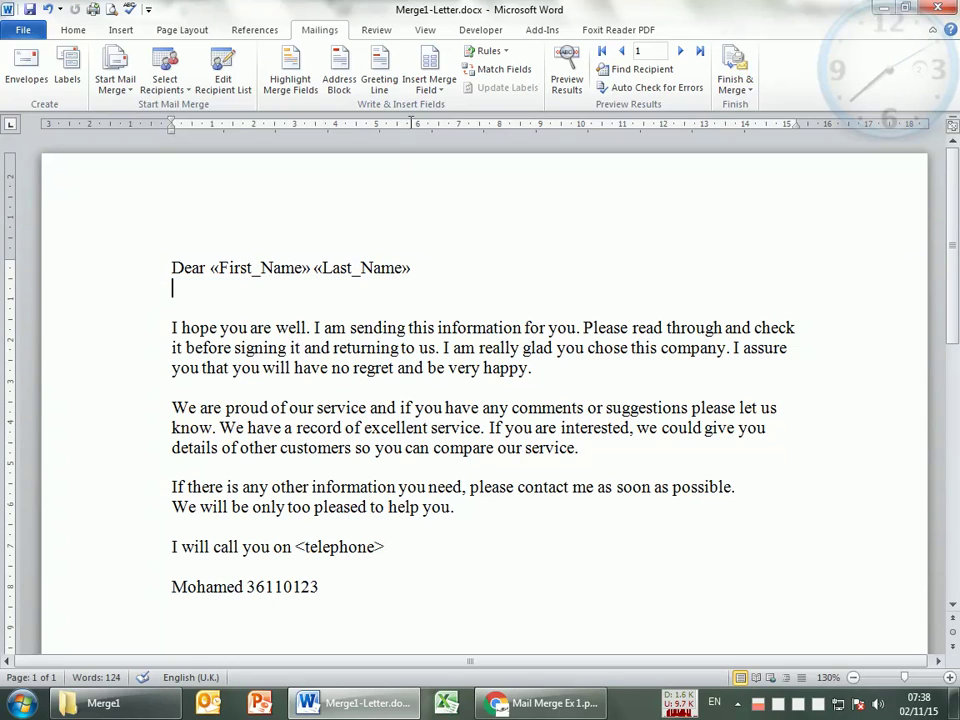
pyautogui.click(429, 88)
pyautogui.click(427, 163)
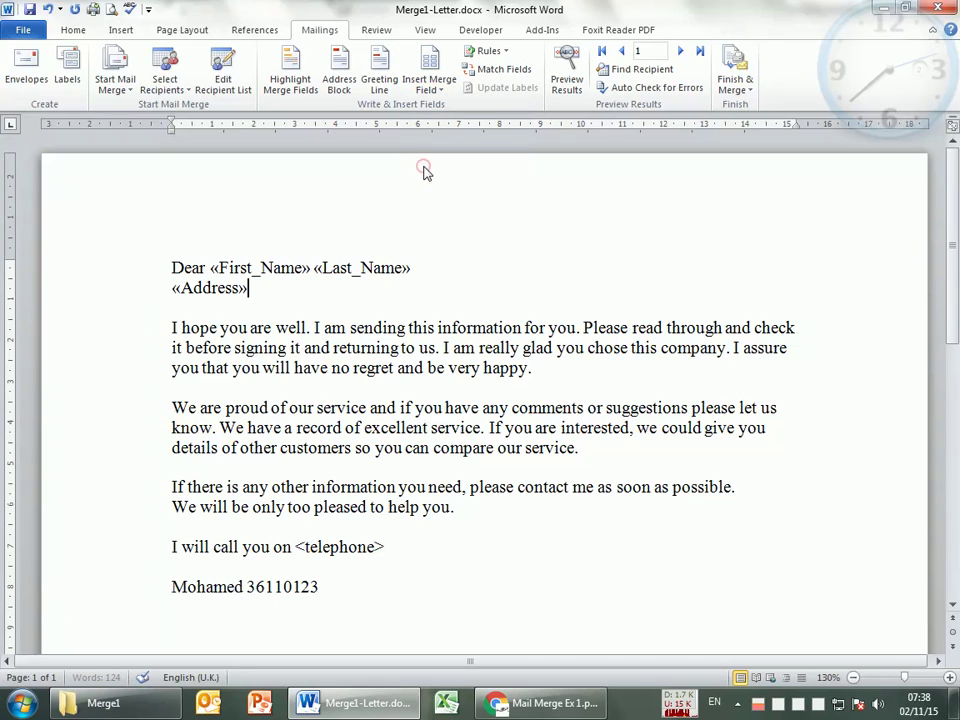
# - Replace the <telephone> placeholder after "I will call you on" with the Home_Telephone merge field
pyautogui.moveTo(296, 547); pyautogui.dragTo(373, 547)
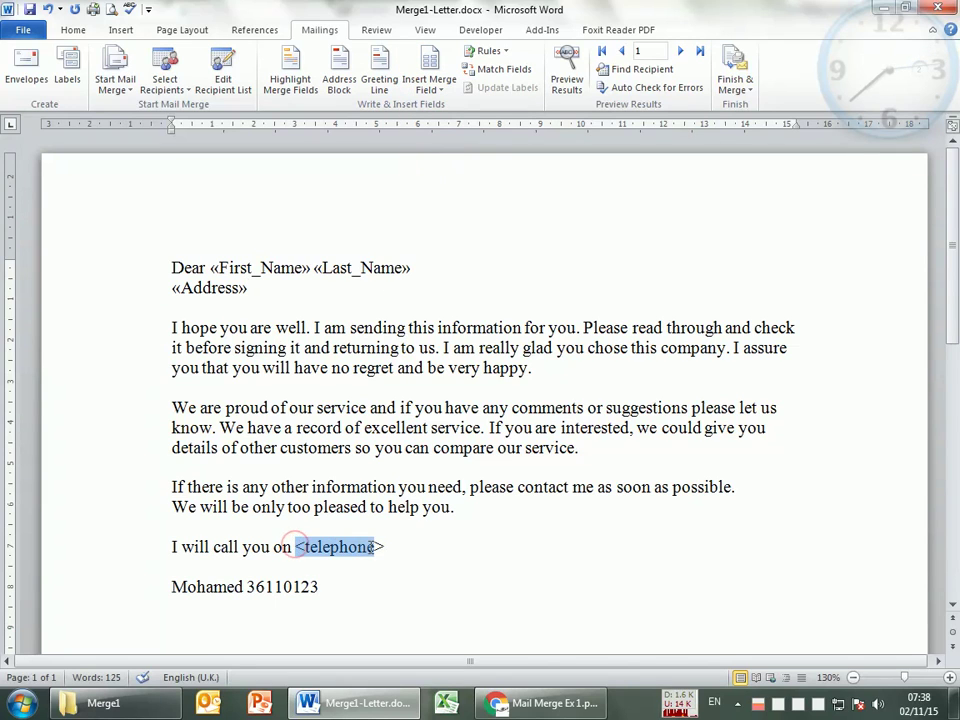
pyautogui.press('Delete')
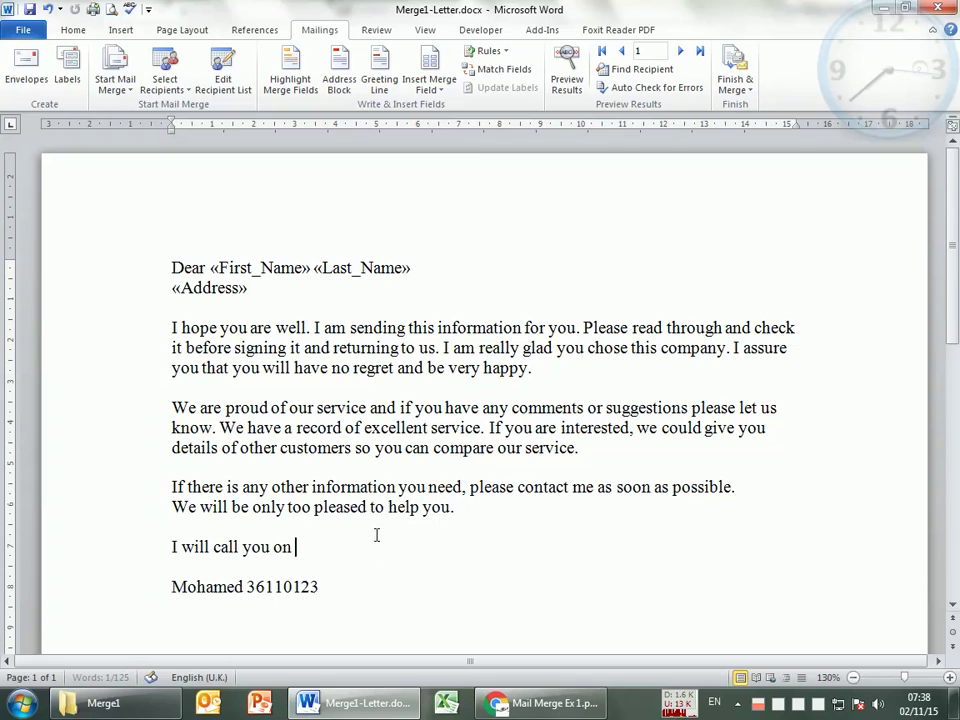
pyautogui.click(411, 94)
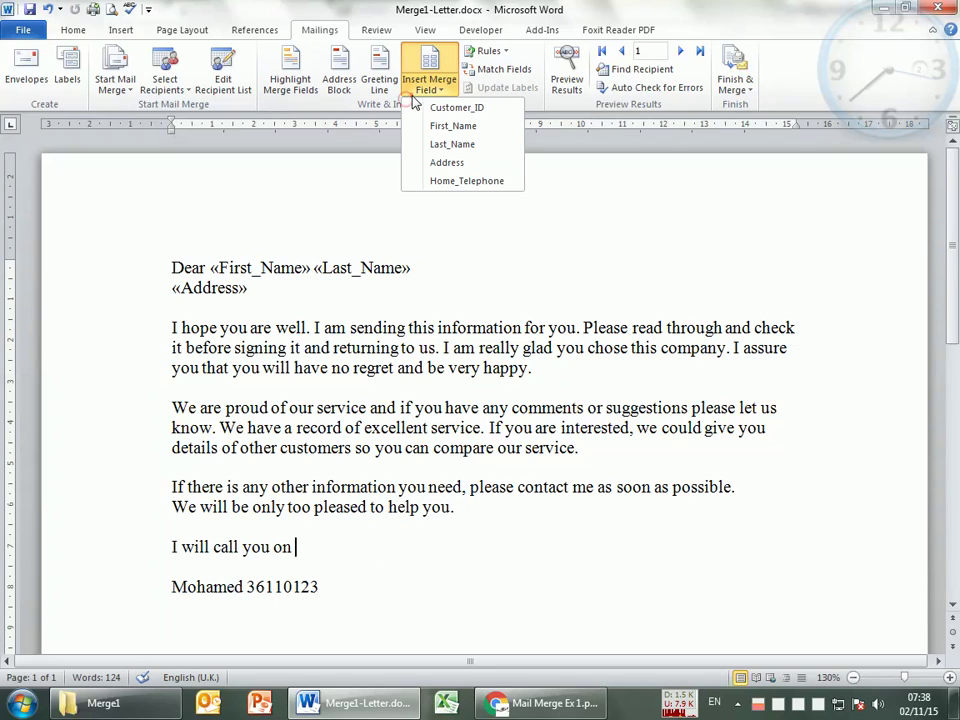
pyautogui.click(440, 181)
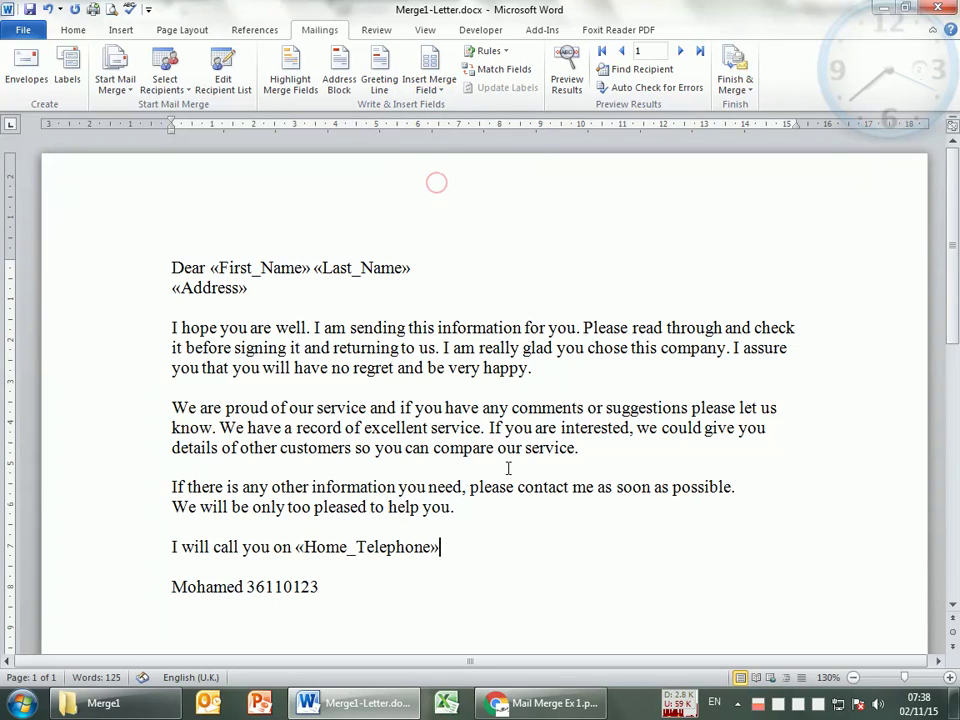
# - Merge all records into a new document of individual letters and close that document without saving
pyautogui.click(736, 90)
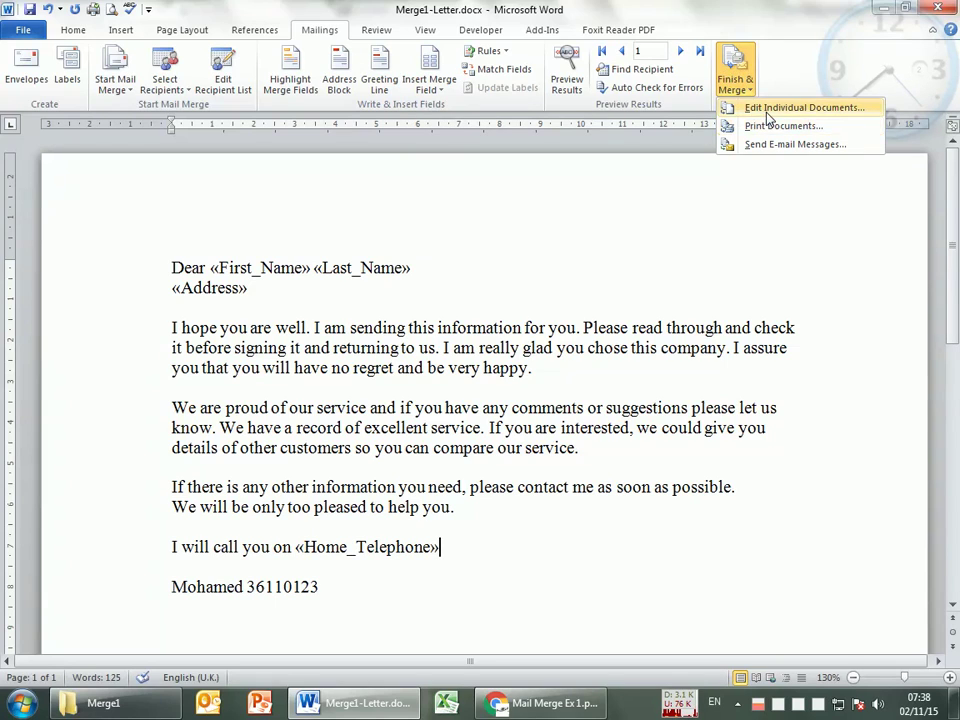
pyautogui.click(767, 110)
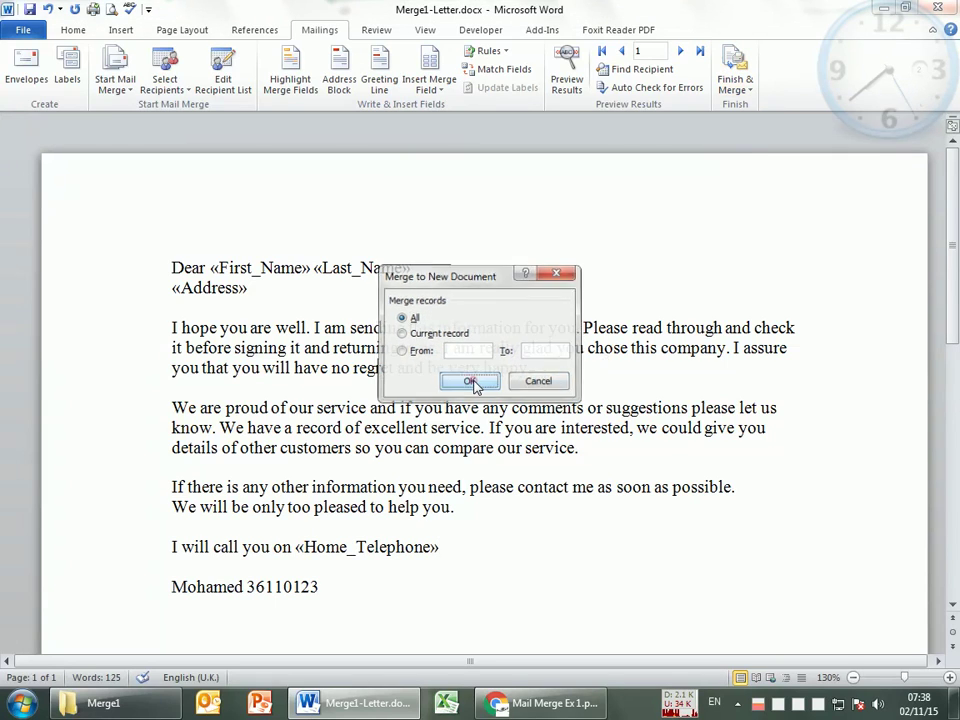
pyautogui.click(470, 382)
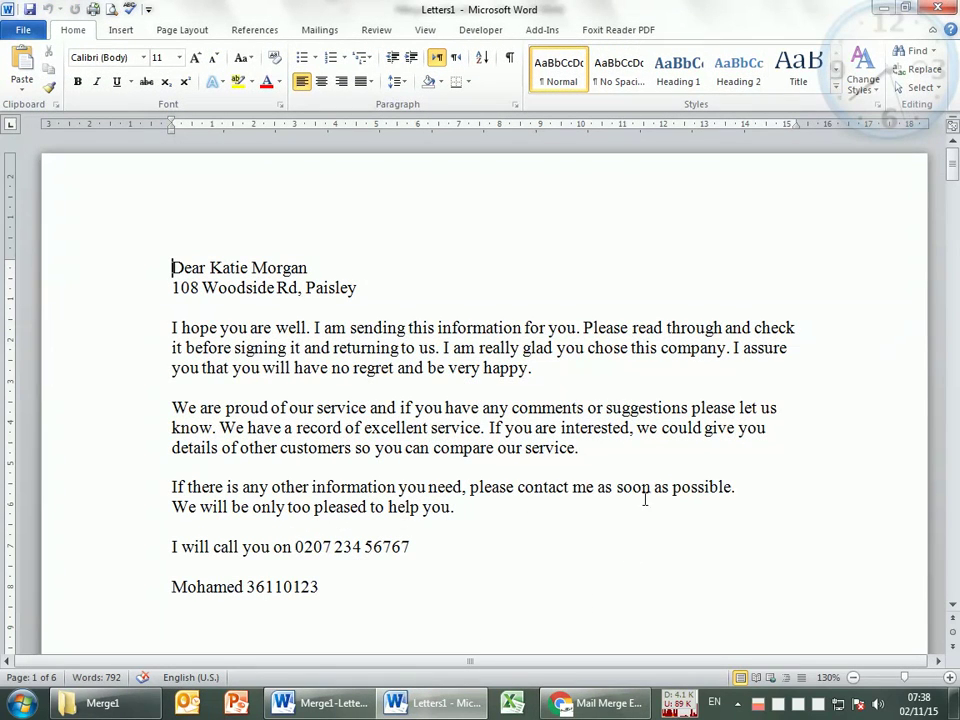
pyautogui.click(939, 8)
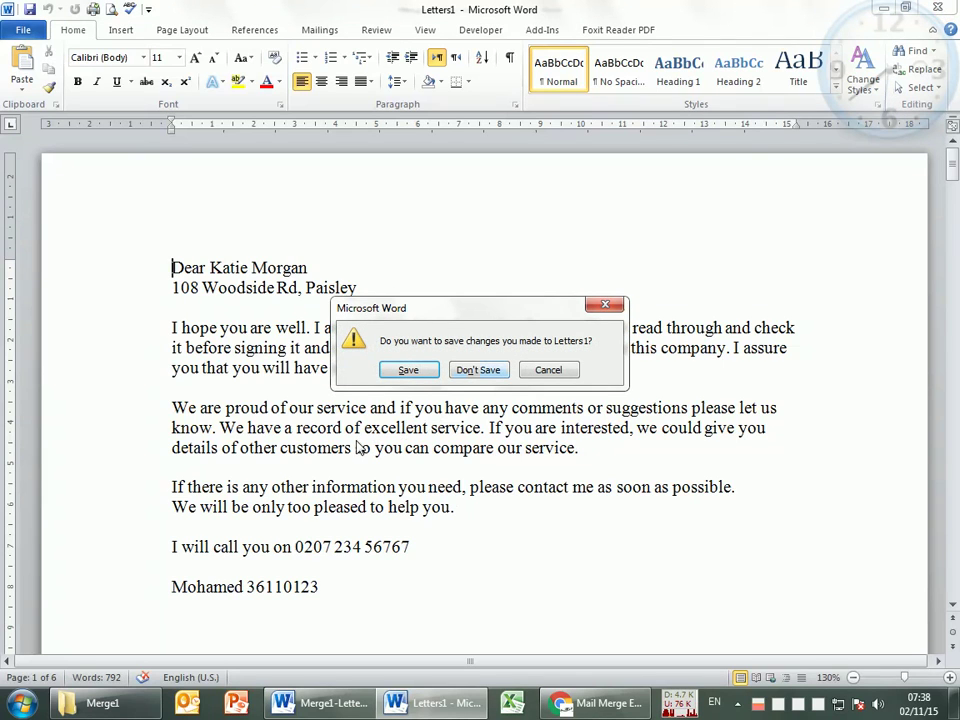
pyautogui.click(560, 370)
pyautogui.hotkey('ctrl', 'w')
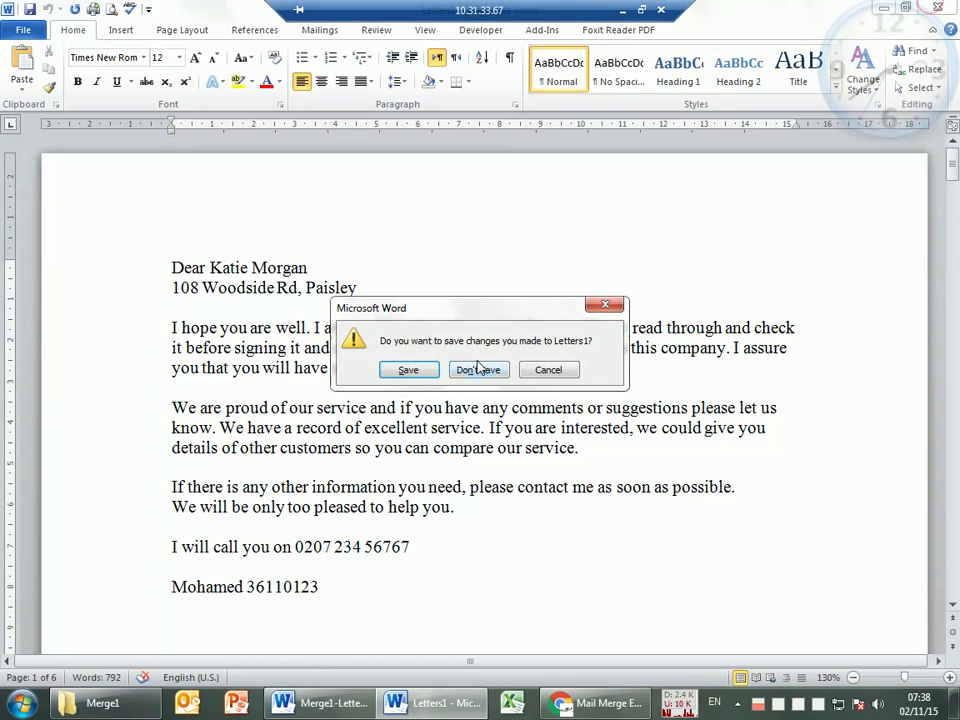
pyautogui.click(476, 371)
# - Close Merge1-Letter.docx, saving the inserted merge fields
pyautogui.click(425, 455)
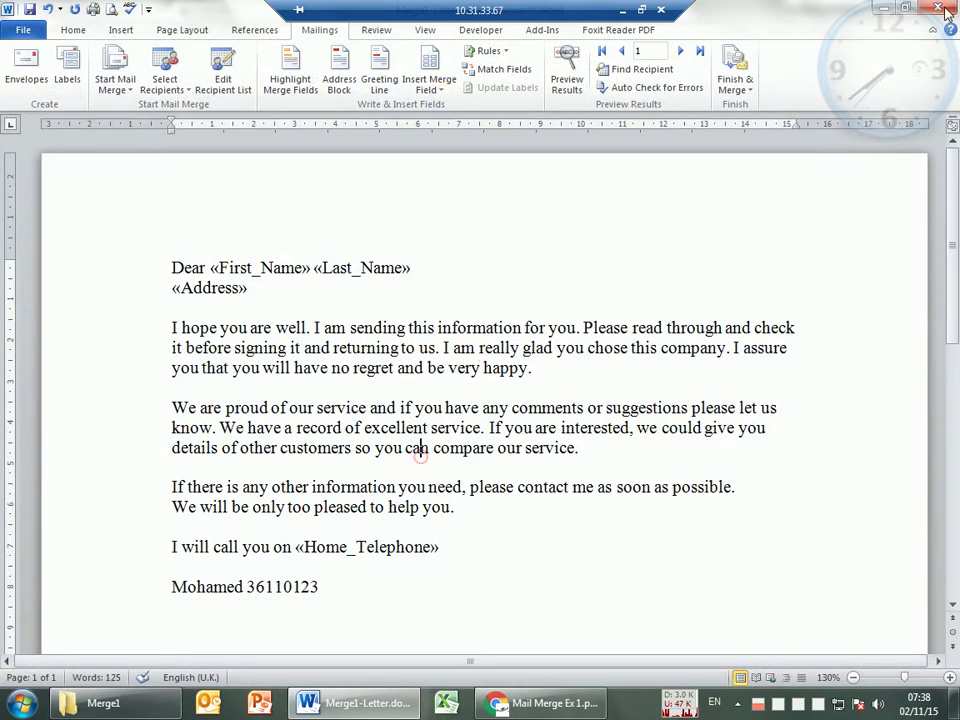
pyautogui.hotkey('ctrl', 'w')
pyautogui.click(407, 373)
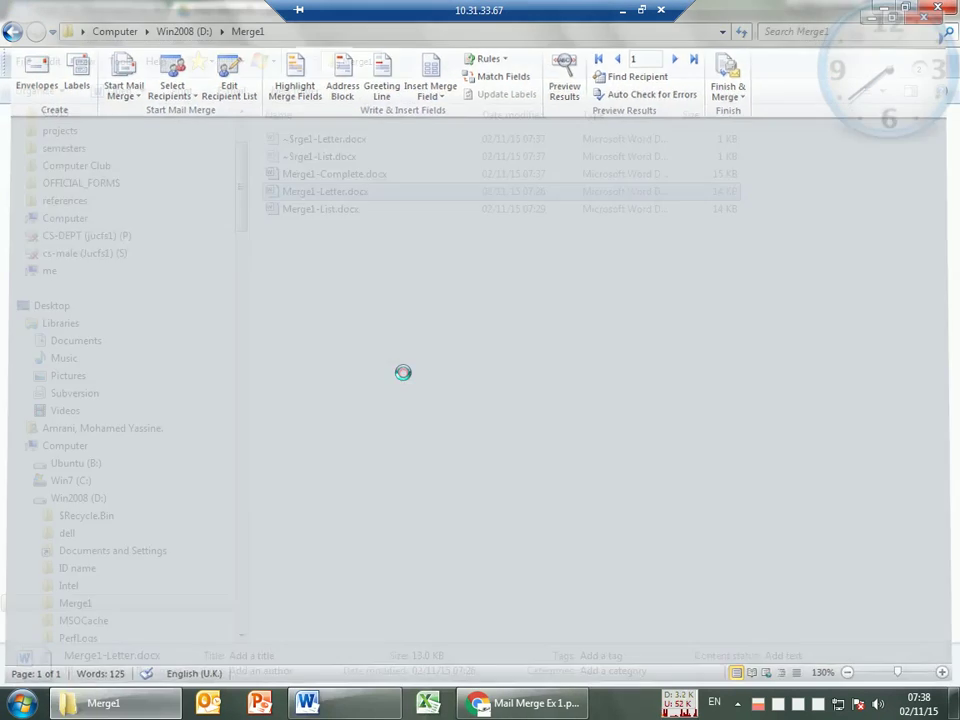
pyautogui.click(405, 378)
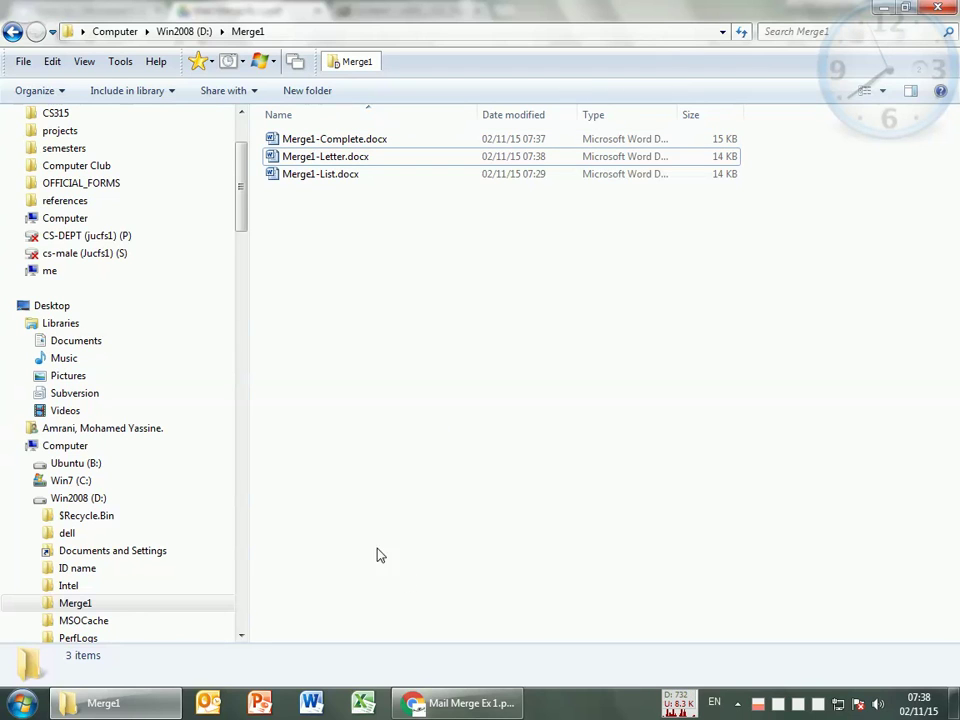
# - Create a new folder on Win2008 (D:) named with the student's ID number and first name
pyautogui.press('BackSpace')
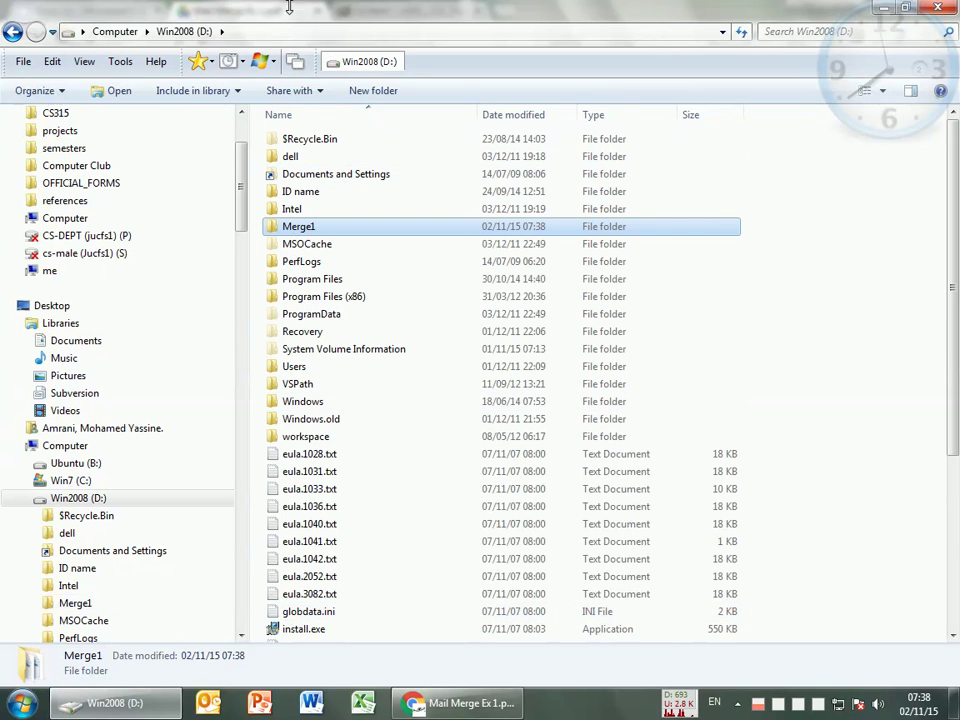
pyautogui.rightClick(852, 278)
pyautogui.moveTo(793, 568)
pyautogui.click(681, 568)
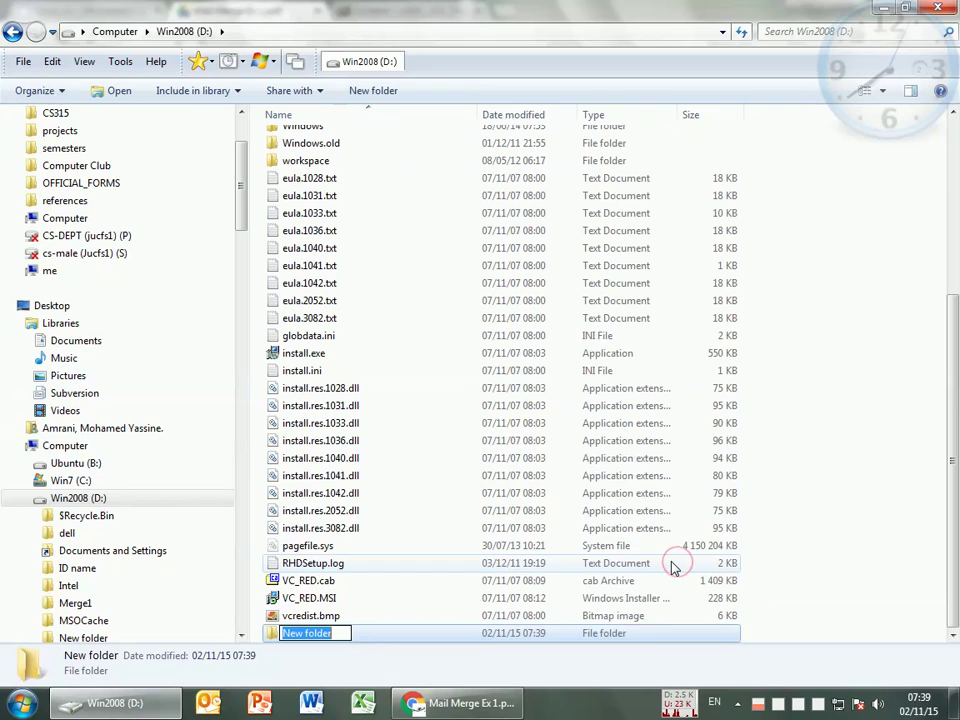
pyautogui.write('123')
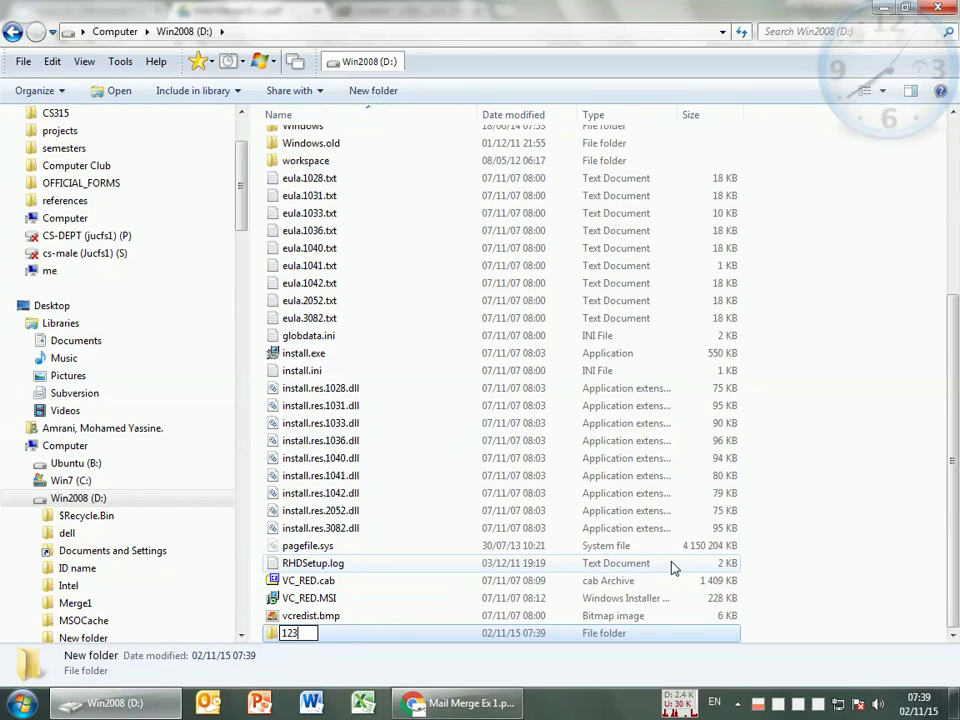
pyautogui.write(' Mohamed')
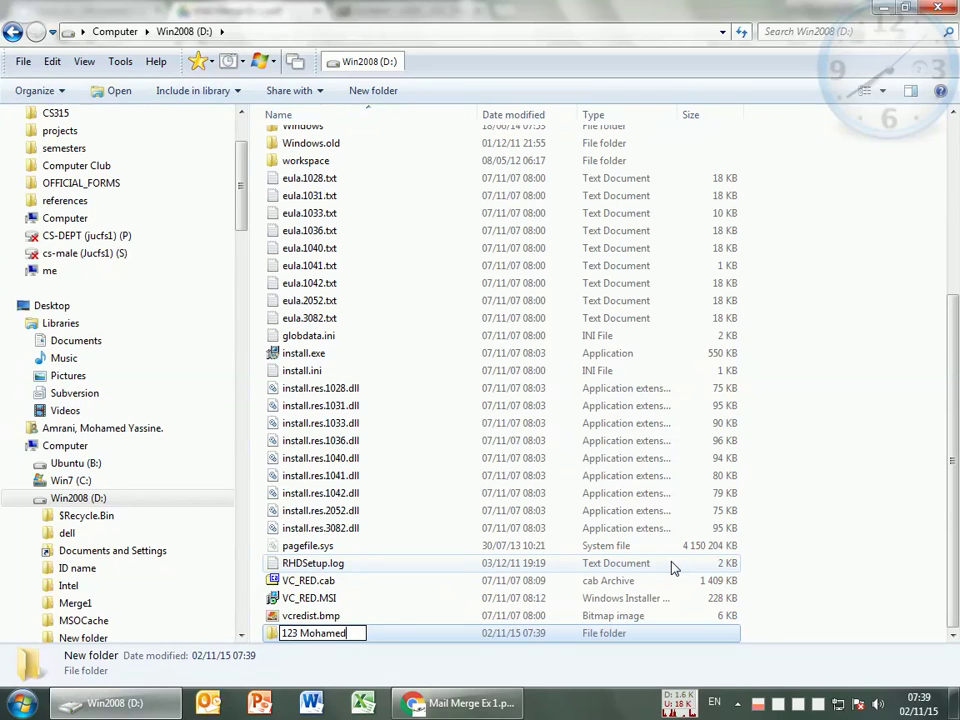
pyautogui.press('Return')
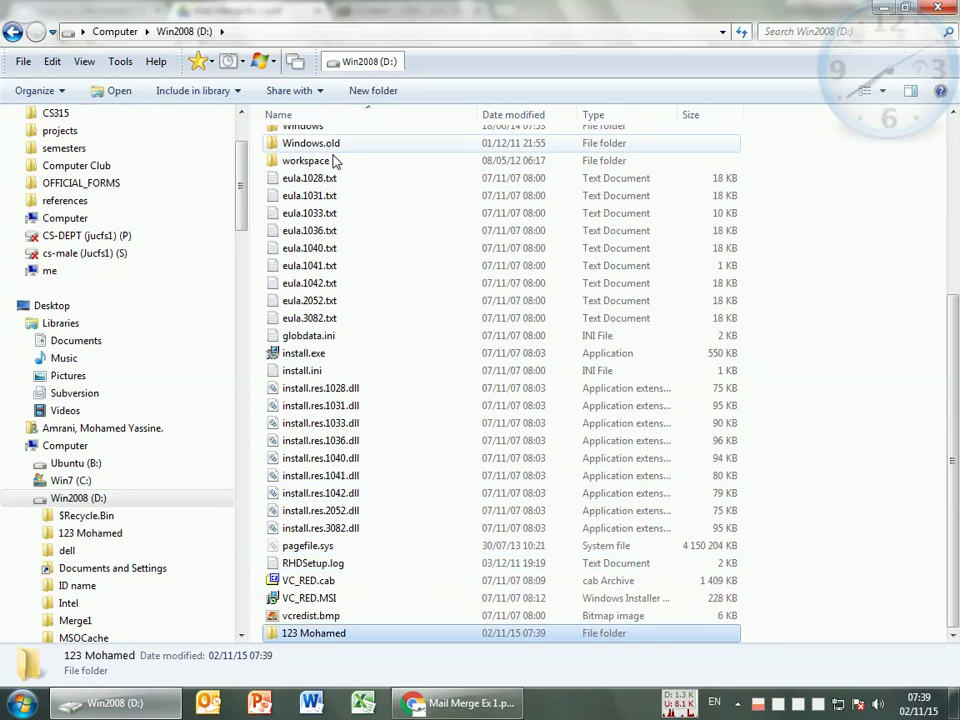
# - Move the Merge1 folder from drive D: into the new student folder and open it there to check its files
pyautogui.scroll(3, 332, 180)
pyautogui.scroll(1, 334, 160)
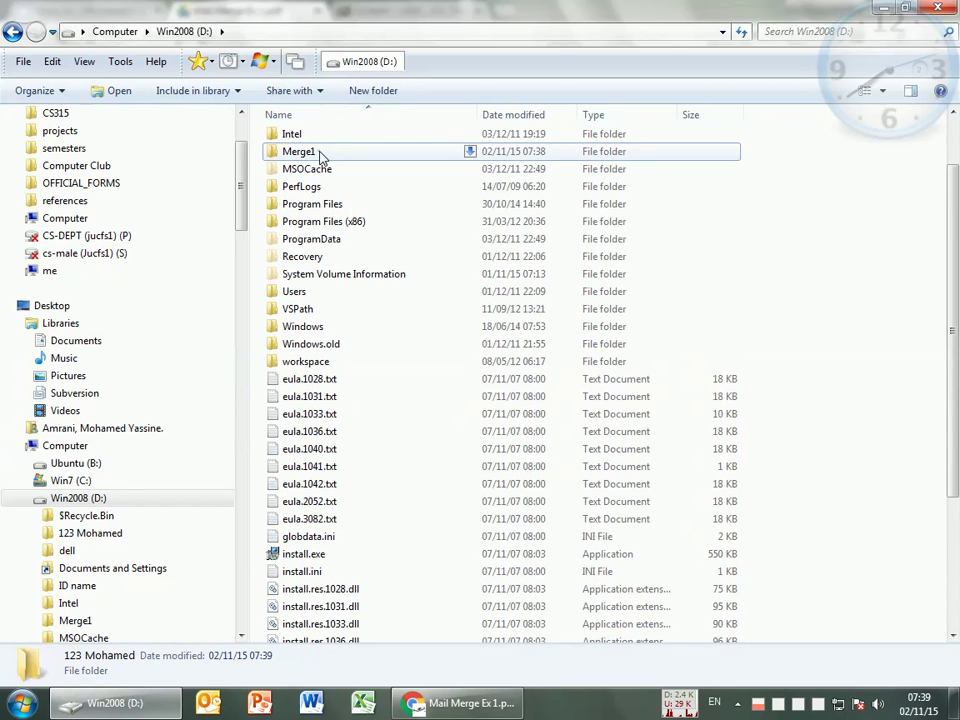
pyautogui.click(321, 153)
pyautogui.scroll(-4, 340, 388)
pyautogui.doubleClick(312, 633)
pyautogui.hotkey('ctrl', 'v')
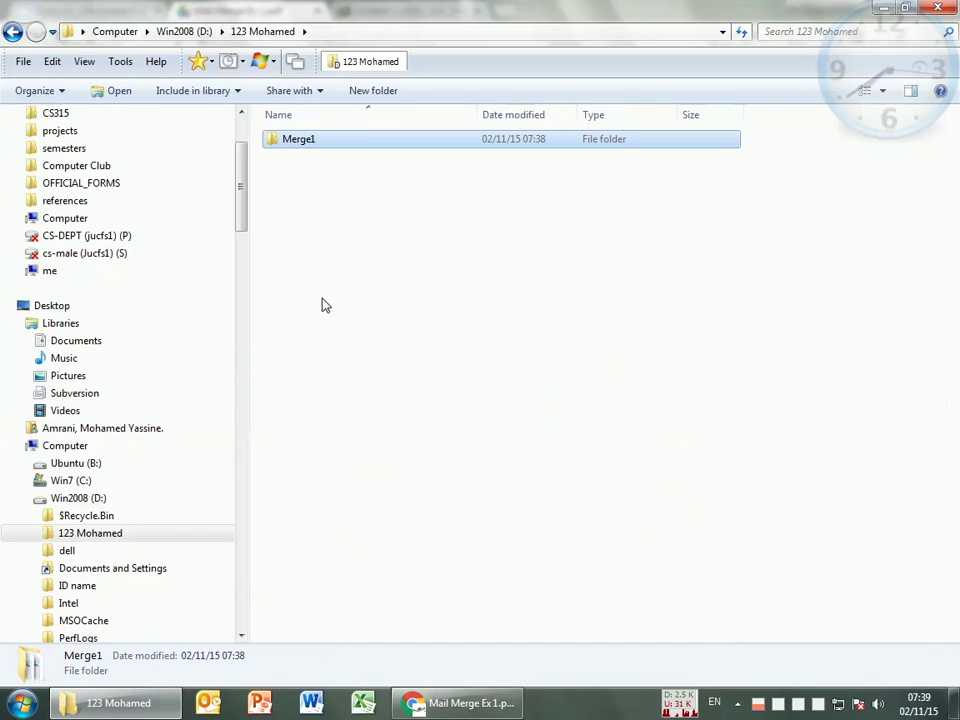
pyautogui.click(466, 343)
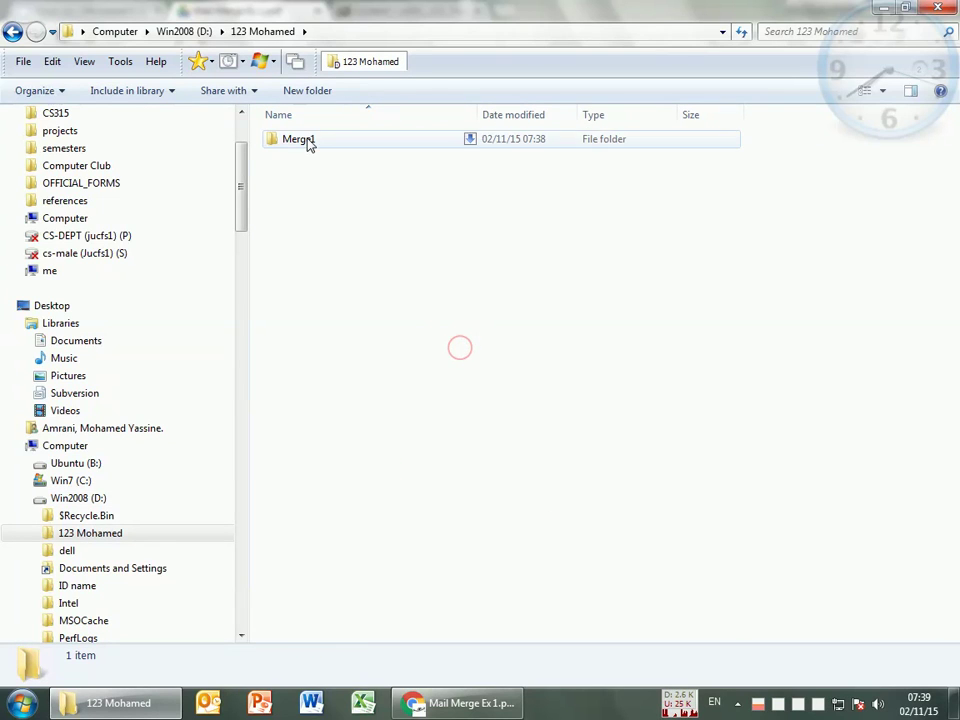
pyautogui.doubleClick(300, 142)
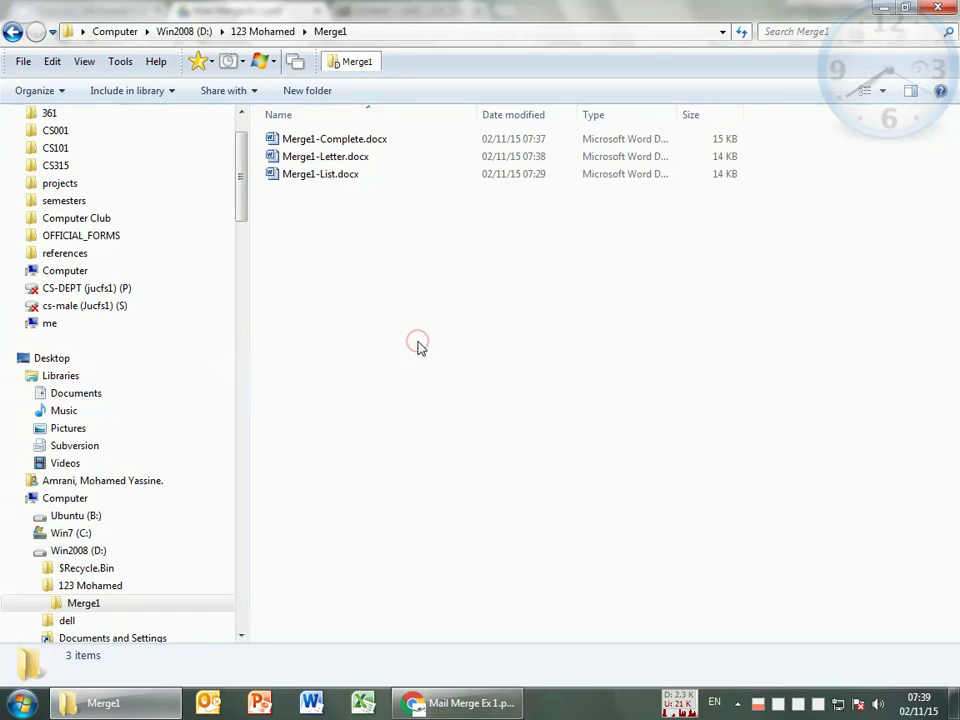